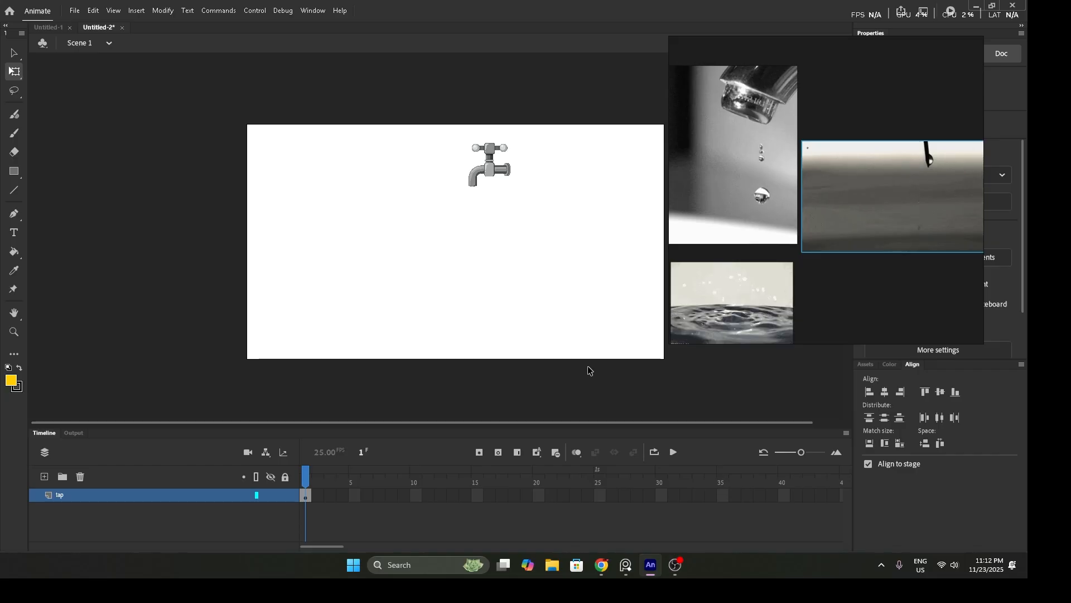
# - Move the reference window aside and reposition the tap to about X 1040, Y 75 on the stage
pyautogui.moveTo(827, 67); pyautogui.dragTo(780, 94)
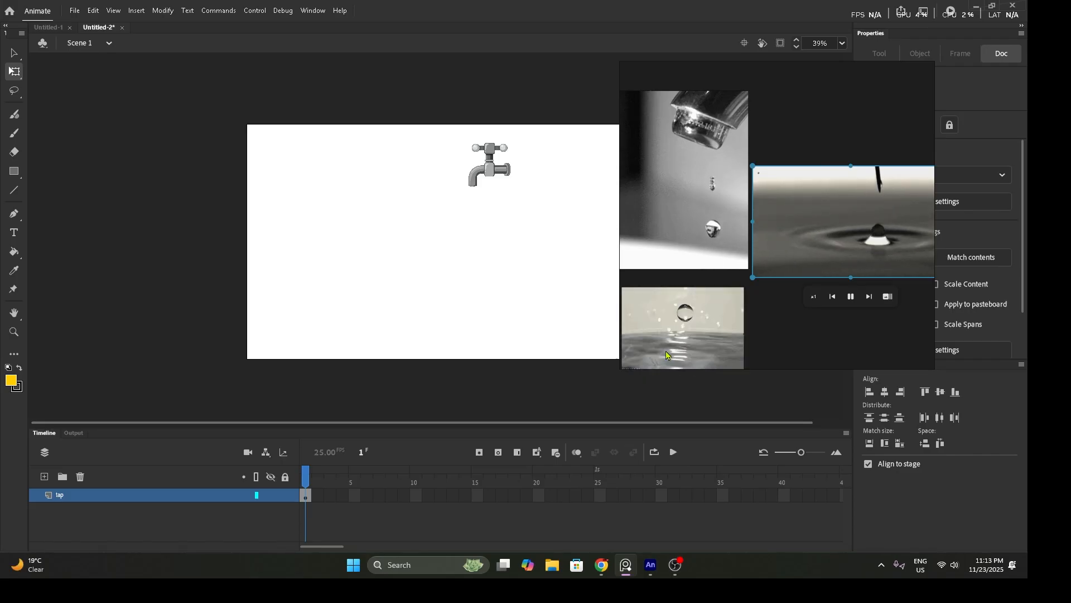
pyautogui.click(491, 171)
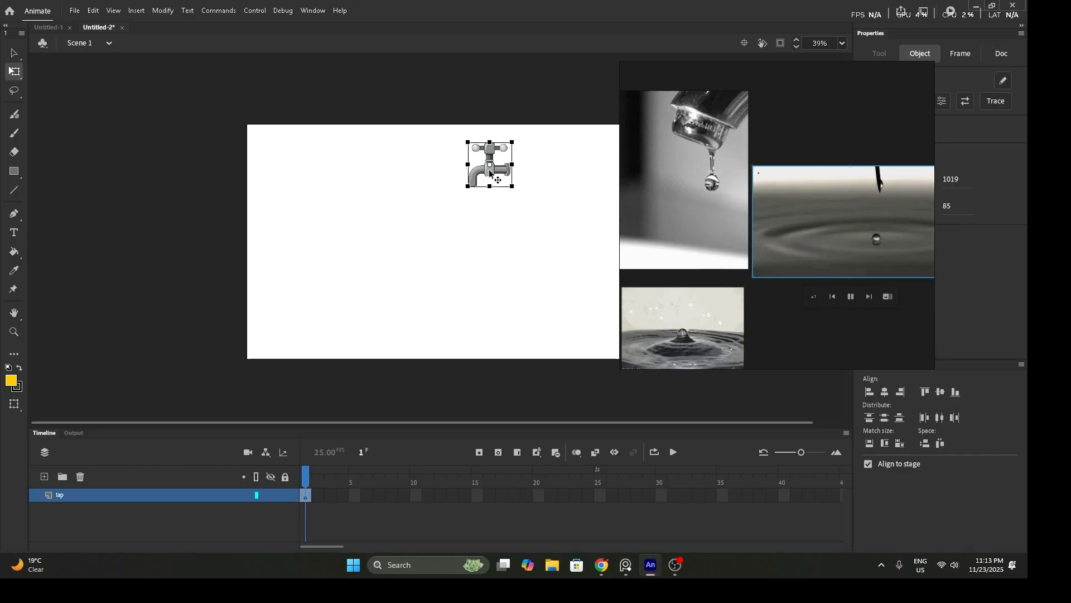
pyautogui.click(495, 169)
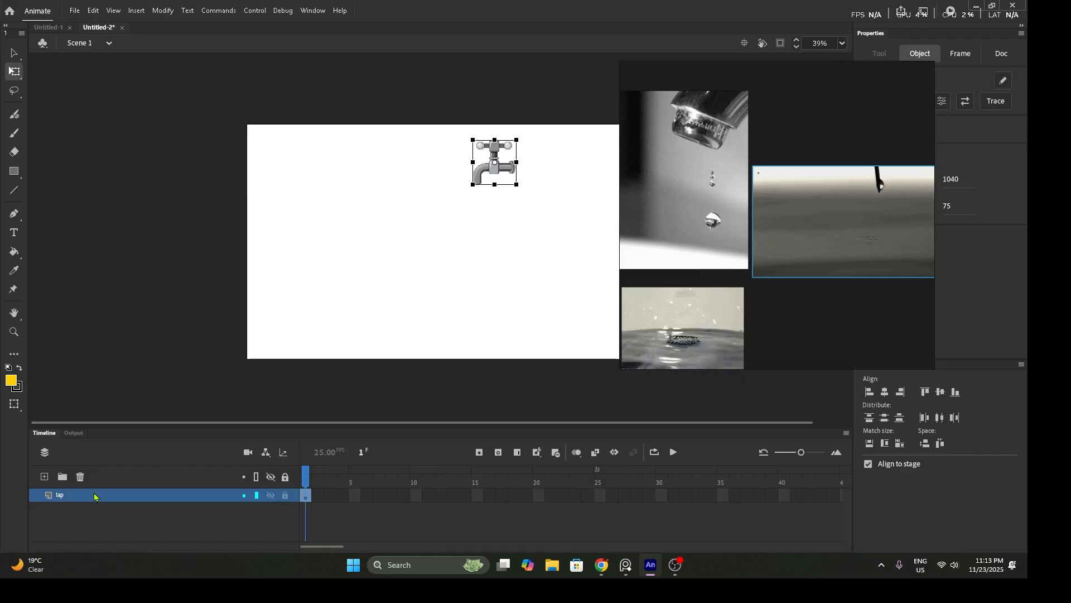
# - Add a layer named drop above the tap layer and lock the tap layer
pyautogui.click(45, 477)
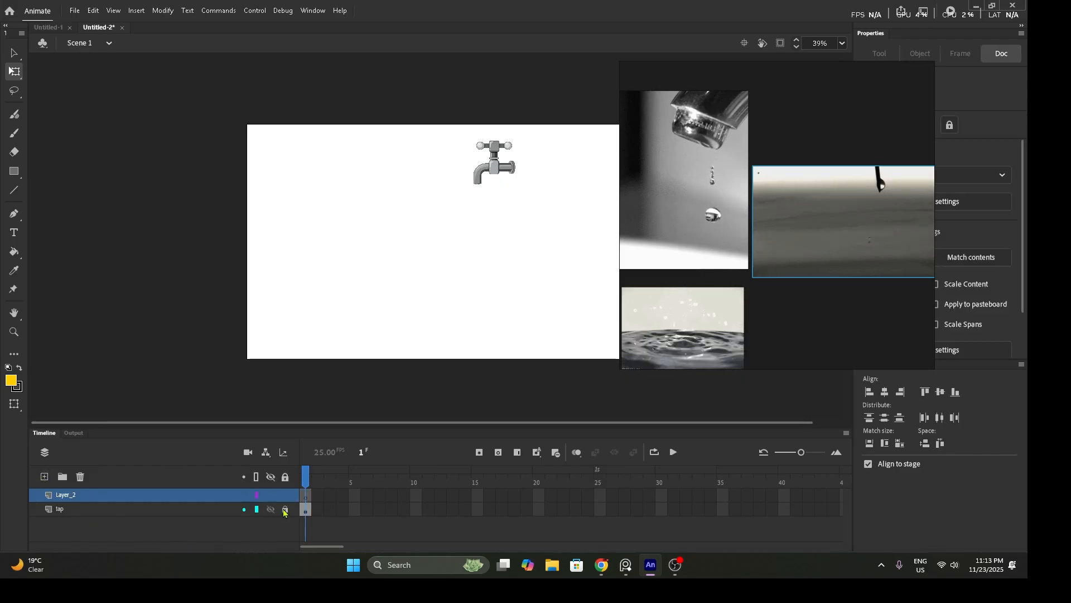
pyautogui.click(139, 512)
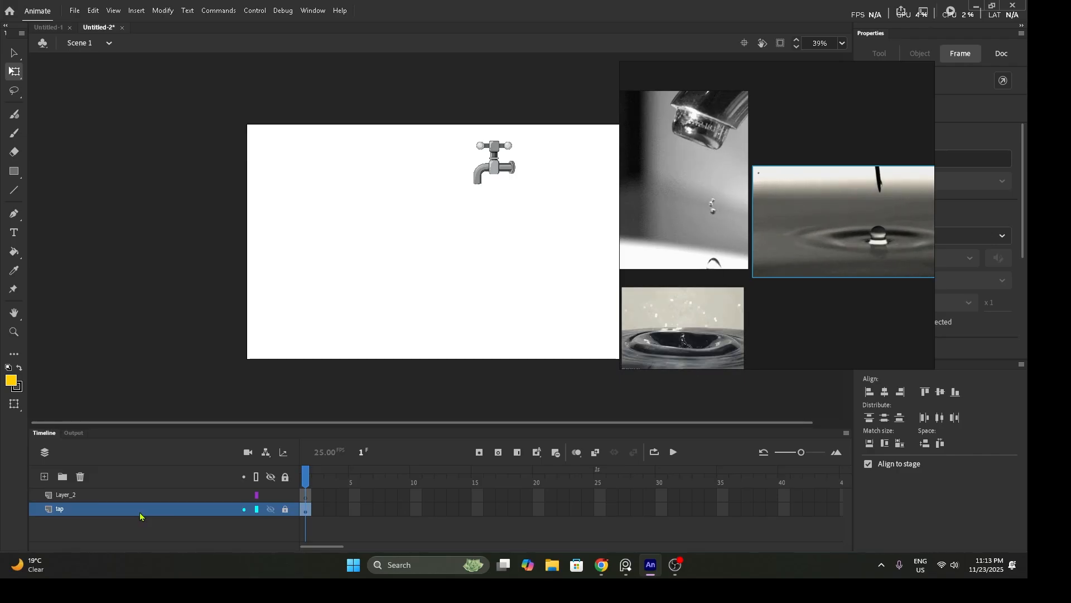
pyautogui.click(75, 495)
pyautogui.doubleClick(87, 496)
pyautogui.write('dr')
pyautogui.press('Return')
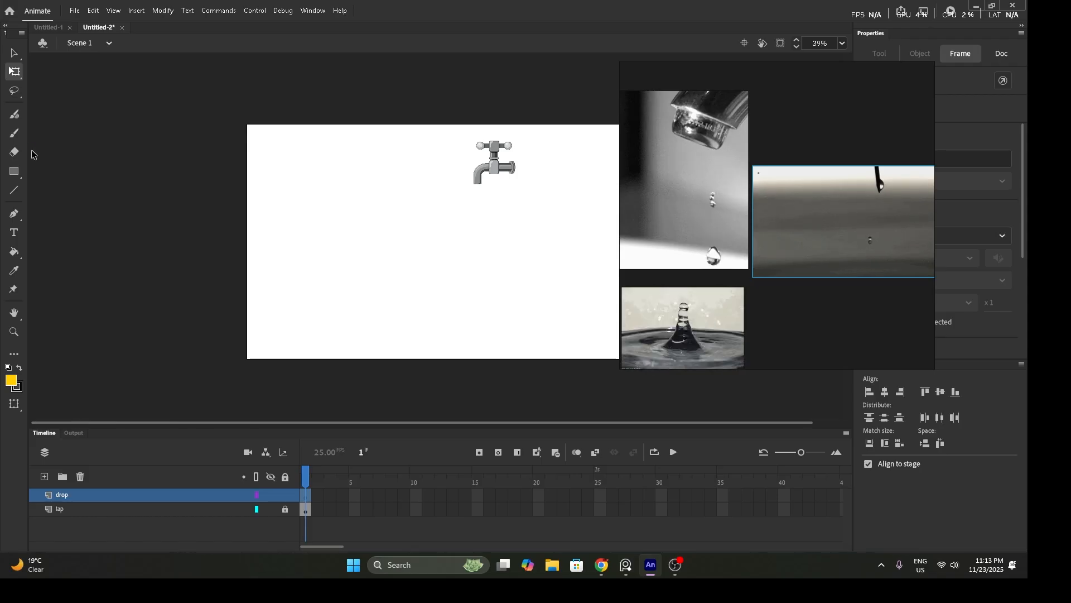
pyautogui.click(16, 134)
pyautogui.moveTo(433, 135); pyautogui.dragTo(594, 364)
pyautogui.moveTo(502, 304); pyautogui.dragTo(501, 249)
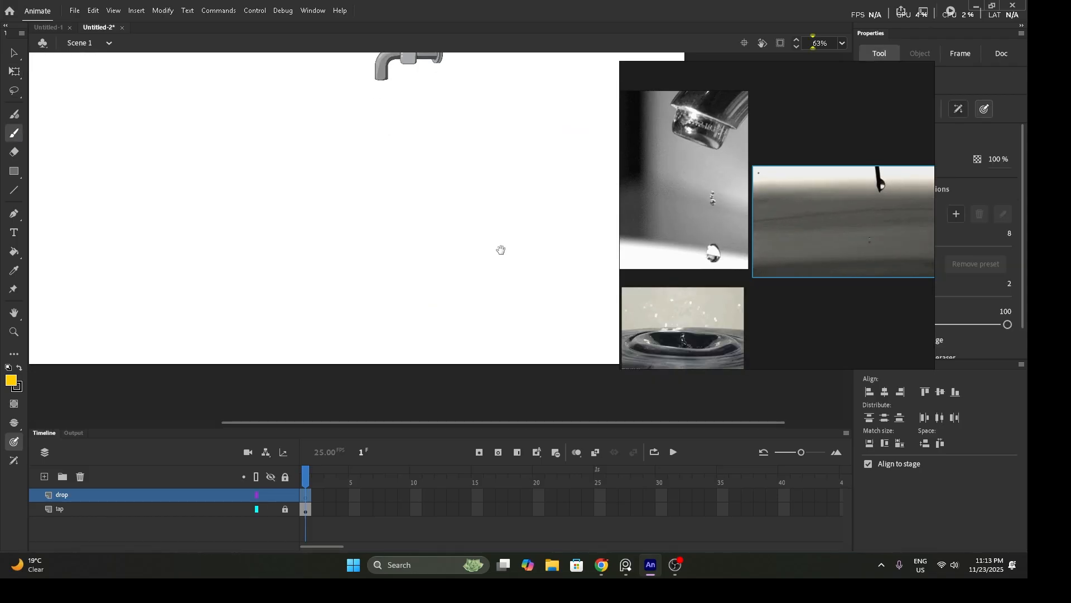
pyautogui.keyDown('ctrl'); pyautogui.keyDown('alt'); pyautogui.click(500, 250); pyautogui.keyUp('alt'); pyautogui.keyUp('ctrl')
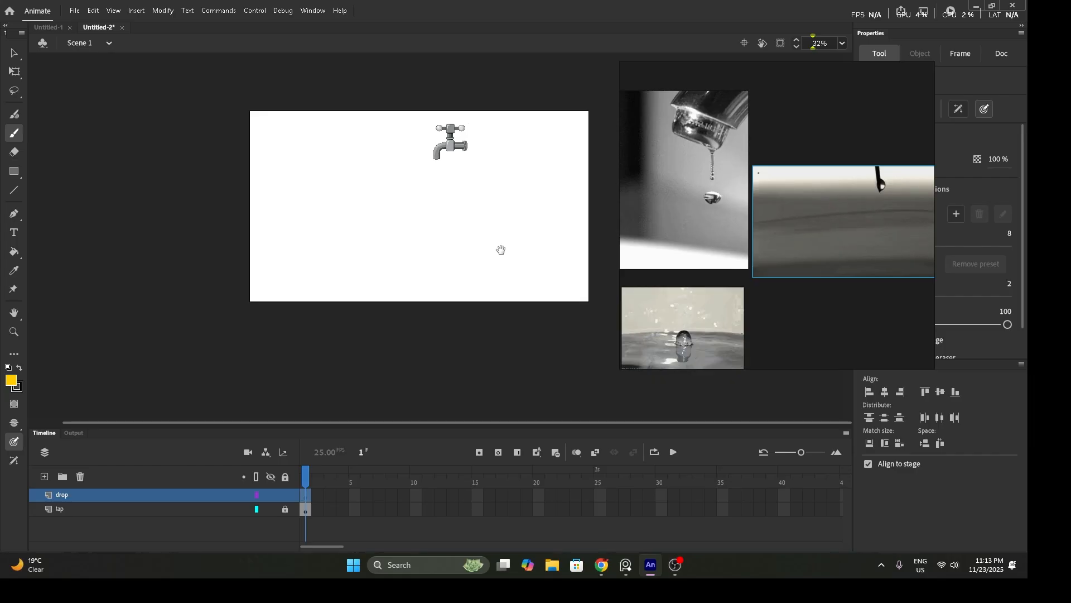
pyautogui.moveTo(445, 187); pyautogui.dragTo(446, 216)
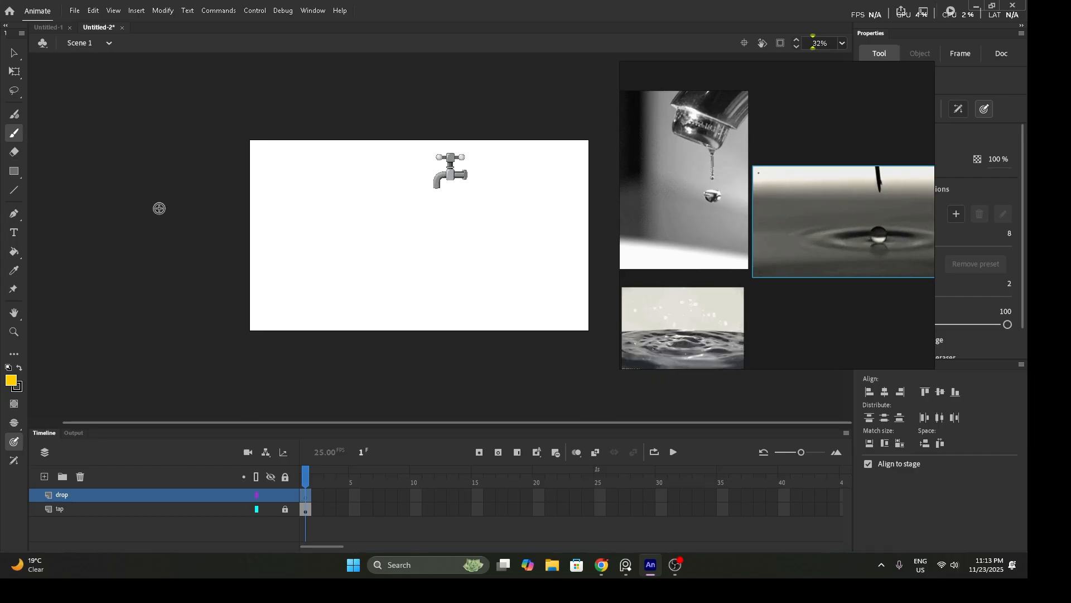
# - Draw a straight vertical line from the spout's edge down to near the stage's lower part and select it
pyautogui.click(19, 192)
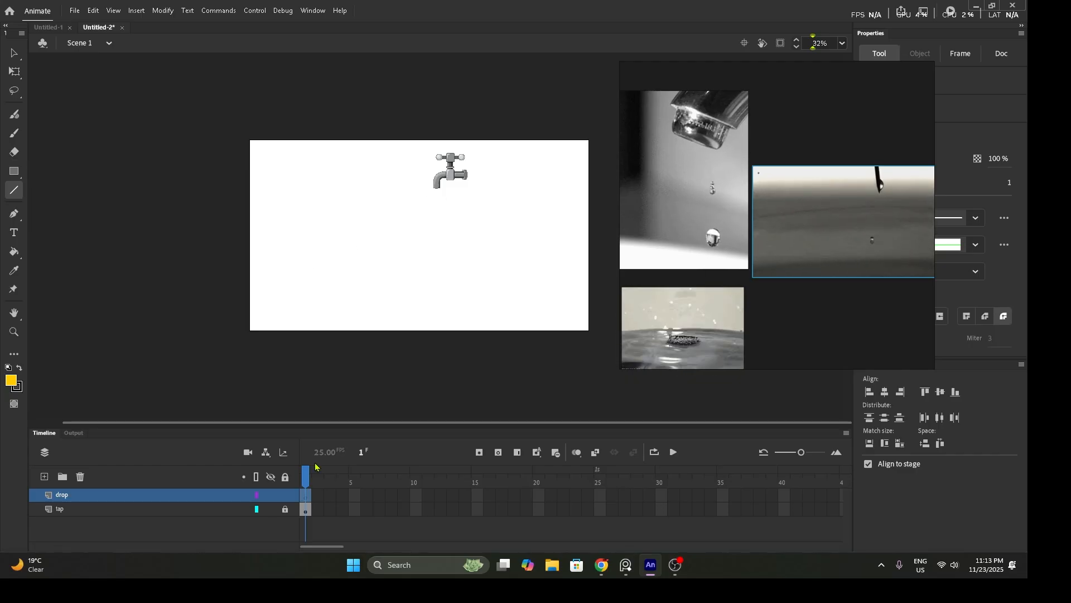
pyautogui.moveTo(425, 166); pyautogui.dragTo(511, 305)
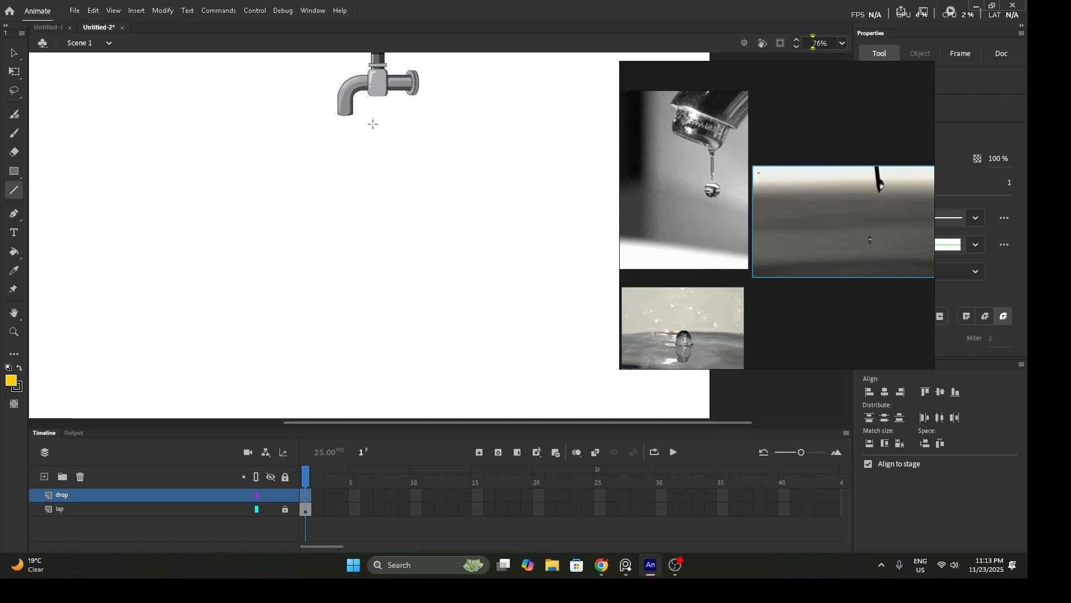
pyautogui.moveTo(357, 196); pyautogui.dragTo(358, 275)
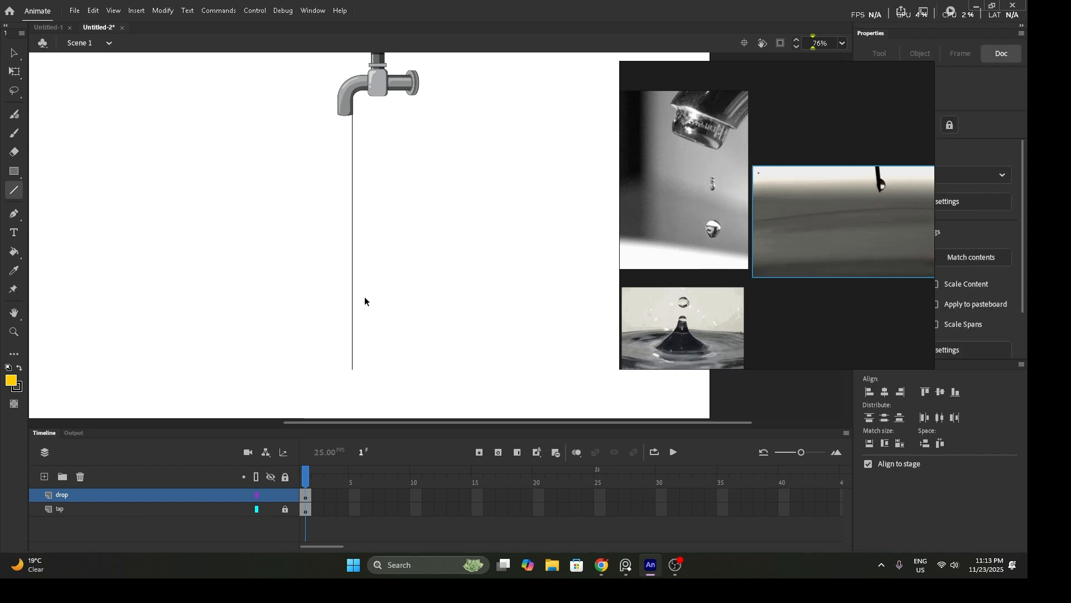
pyautogui.press('v')
pyautogui.click(353, 280)
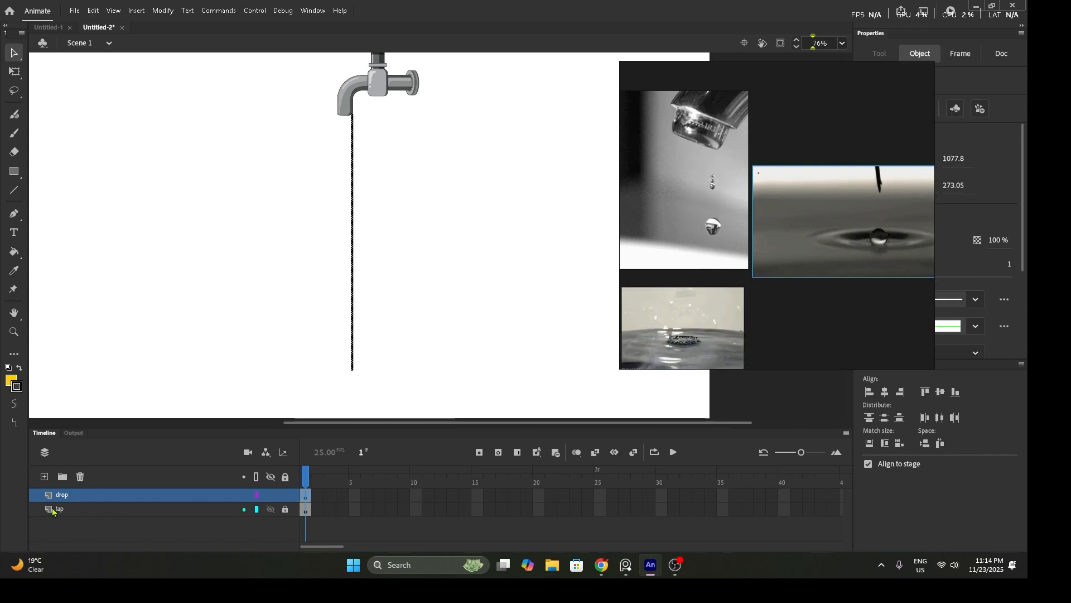
# - Rename the drop layer as guide and convert it into a guide layer
pyautogui.doubleClick(64, 495)
pyautogui.write('giud')
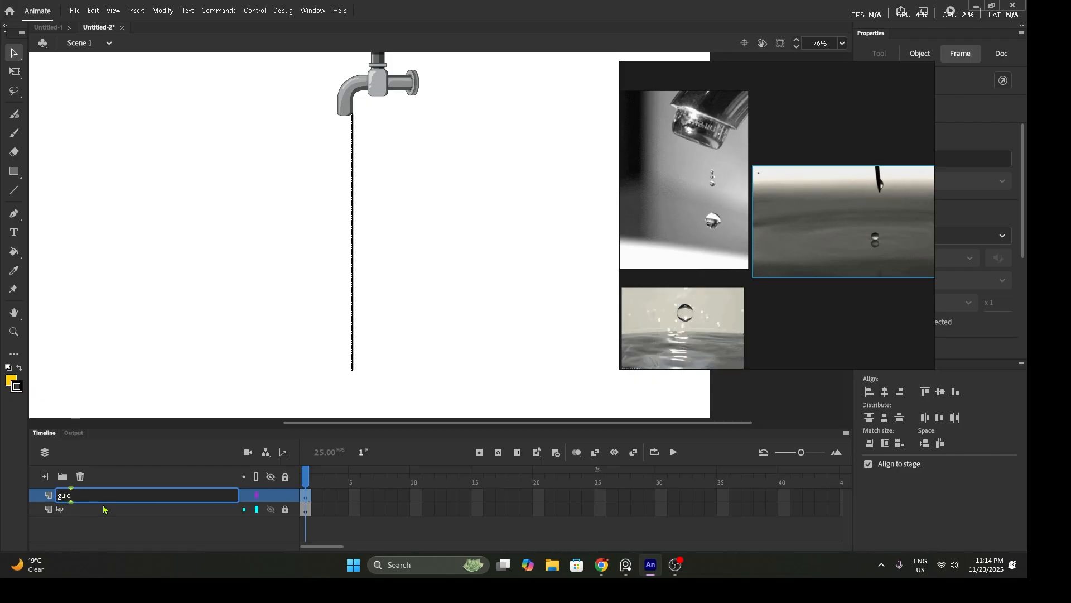
pyautogui.write('e')
pyautogui.press('Return')
pyautogui.rightClick(103, 498)
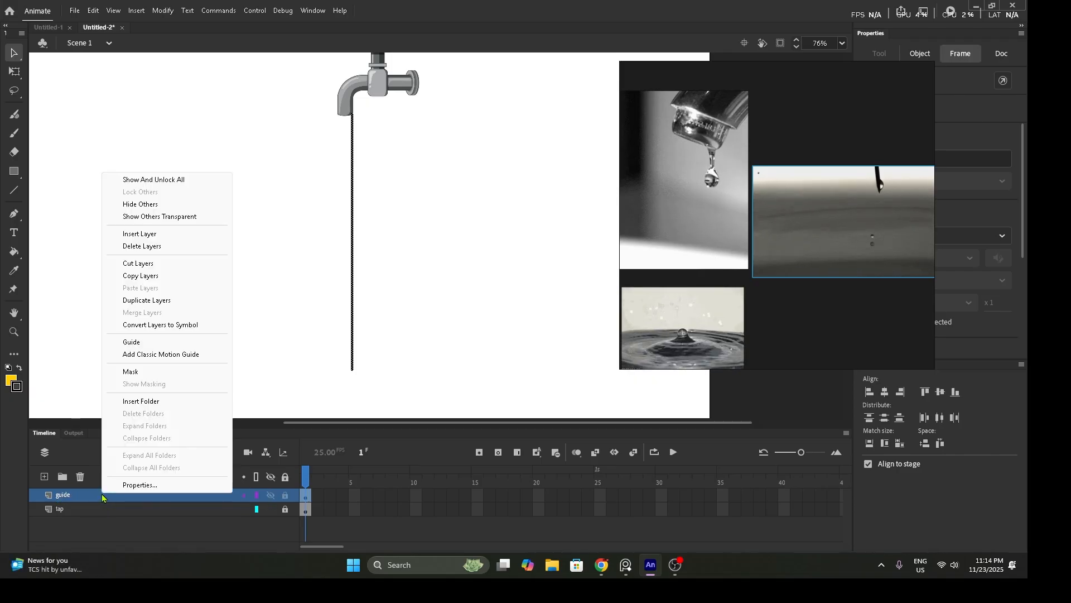
pyautogui.click(165, 341)
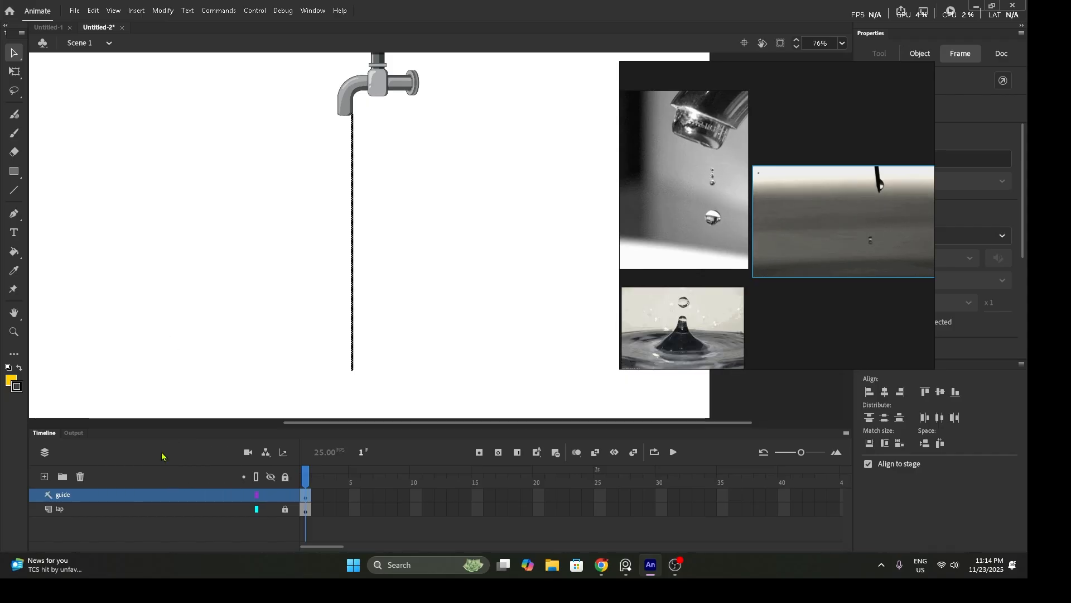
# - Lock the guide layer and add a new layer above it
pyautogui.click(287, 496)
pyautogui.click(45, 477)
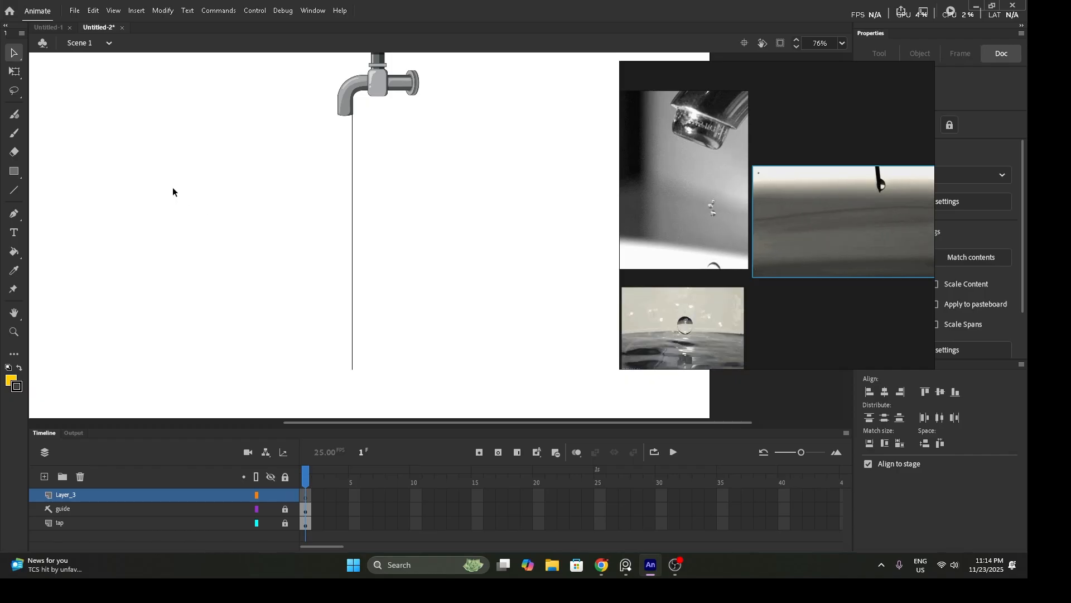
# - Try to paint a small yellow drop at the spout's edge with the Classic Brush
pyautogui.click(14, 133)
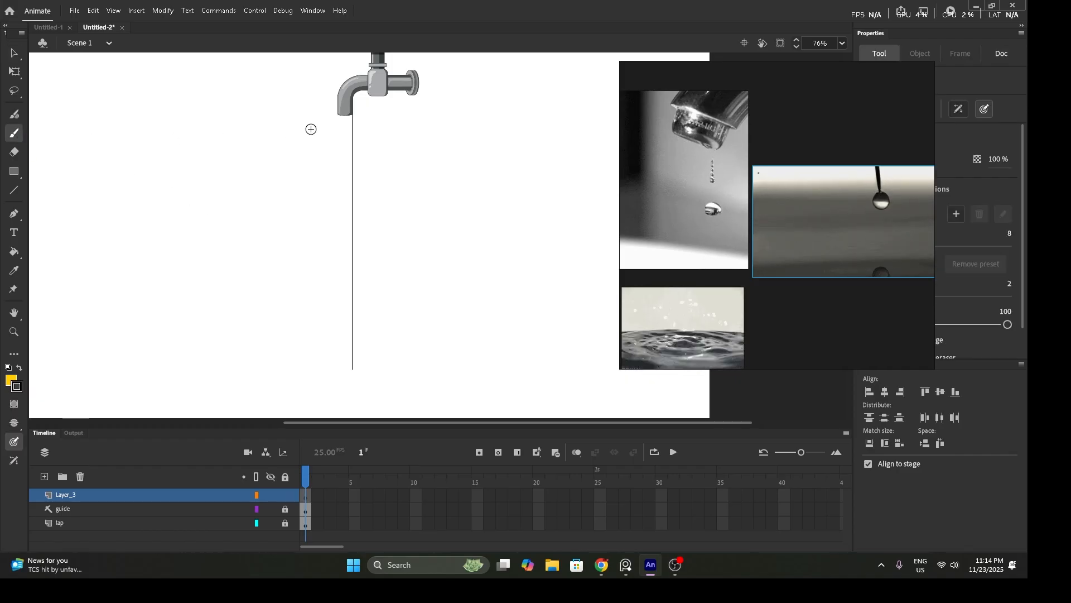
pyautogui.moveTo(331, 99); pyautogui.dragTo(386, 164)
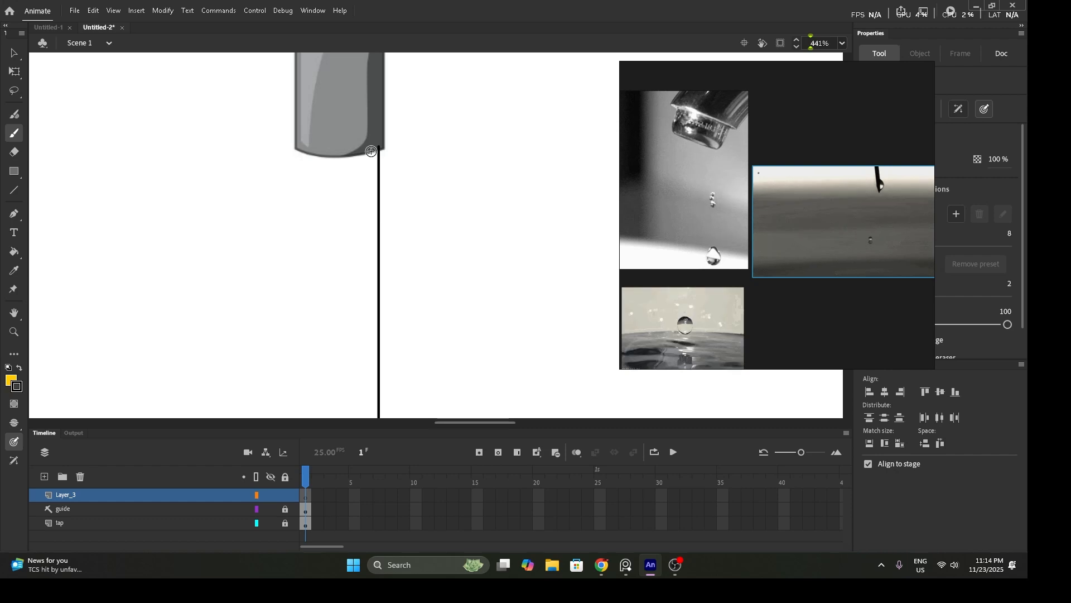
pyautogui.moveTo(371, 151); pyautogui.dragTo(372, 161)
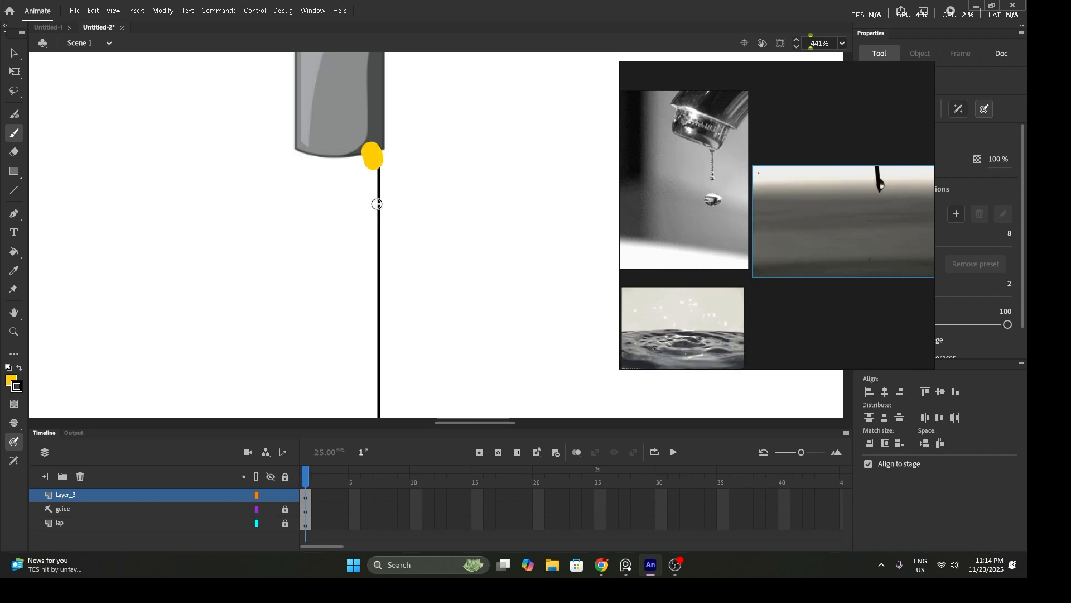
pyautogui.hotkey('ctrl', 'z')
# - Move the reference window off the brush settings and try a stroke below the spout with minimum size 1
pyautogui.click(779, 219)
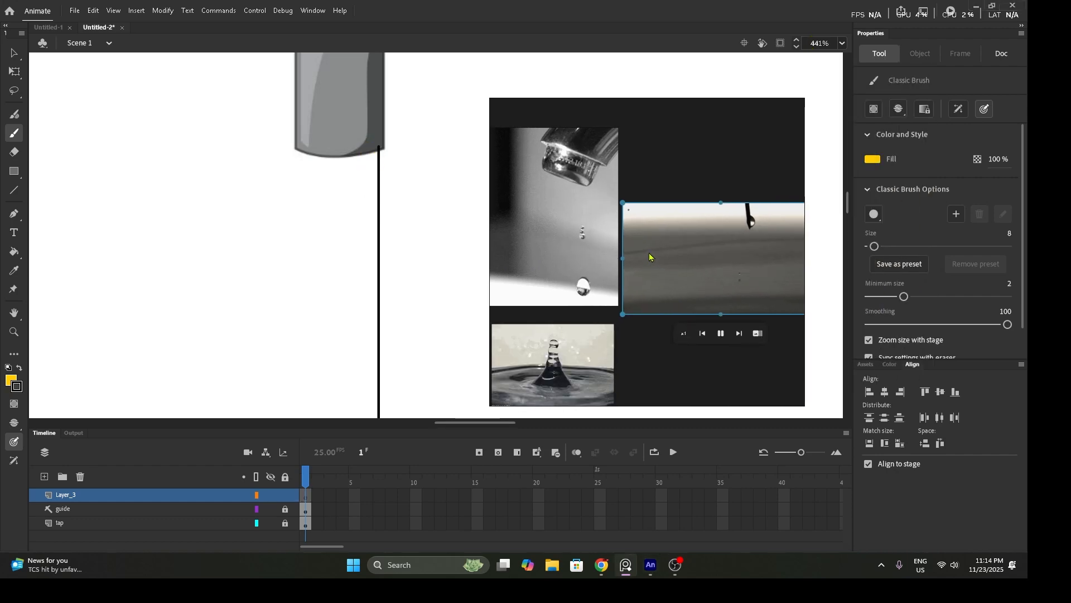
pyautogui.moveTo(906, 298)
pyautogui.mouseDown()
pyautogui.moveTo(880, 299)
pyautogui.moveTo(903, 294)
pyautogui.mouseUp()
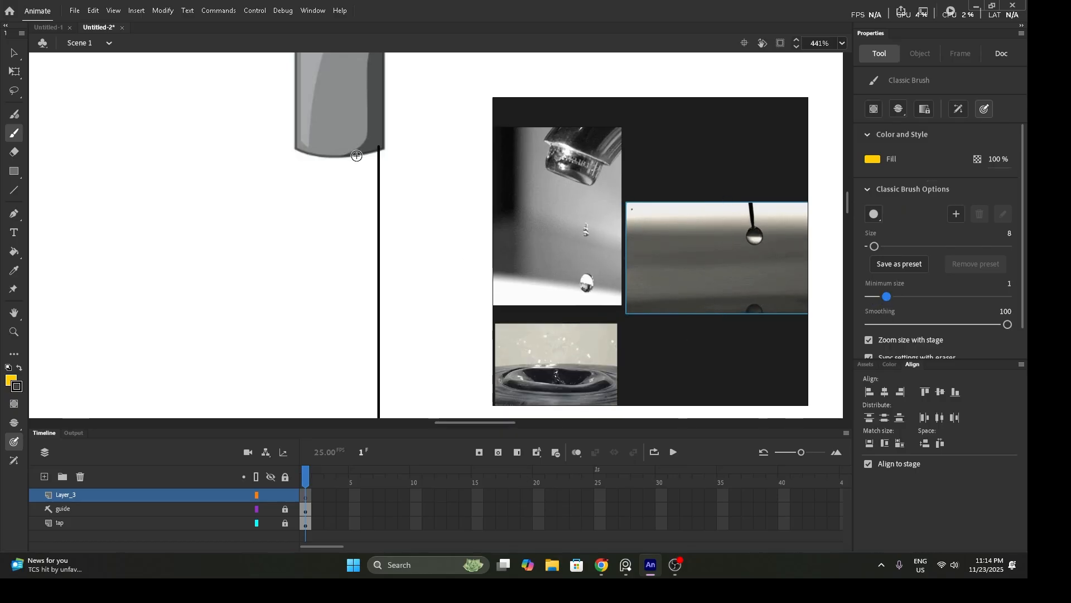
pyautogui.moveTo(357, 156); pyautogui.dragTo(372, 228)
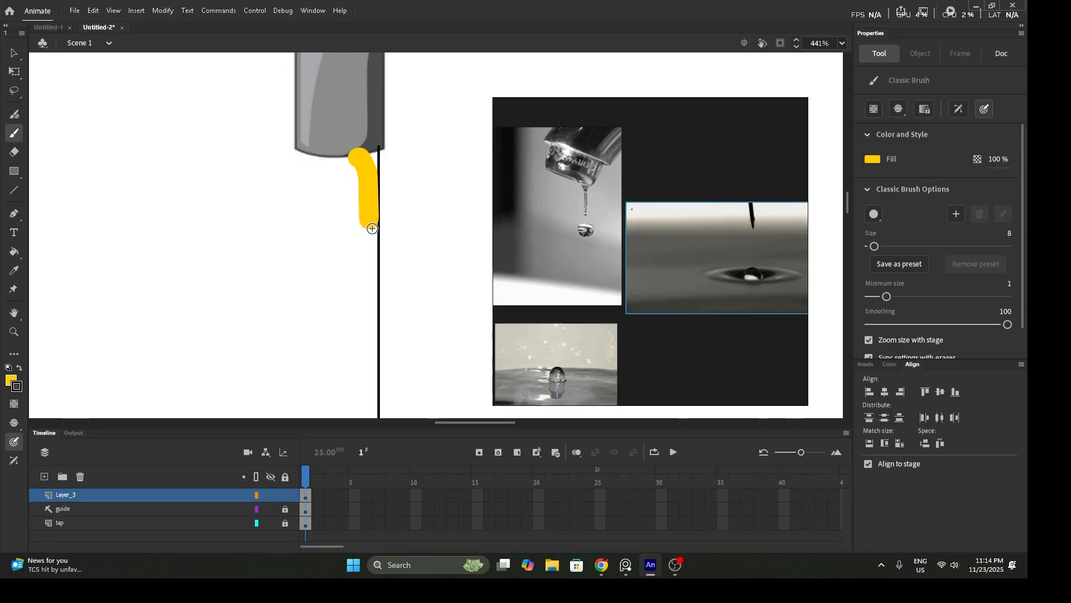
pyautogui.hotkey('ctrl', 'z')
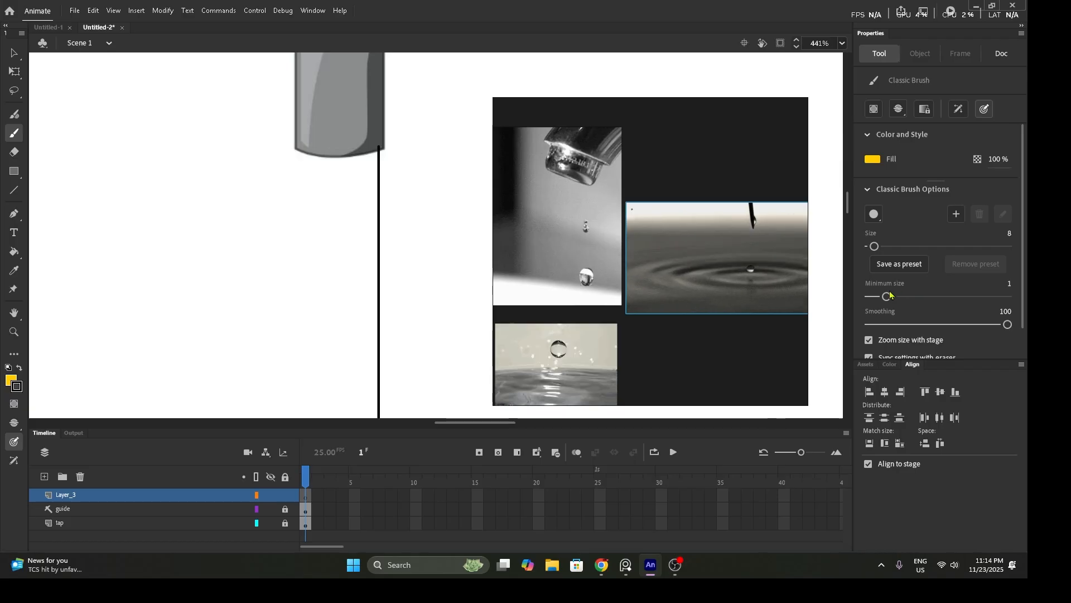
# - Set the Classic Brush's minimum size to 0
pyautogui.click(1008, 283)
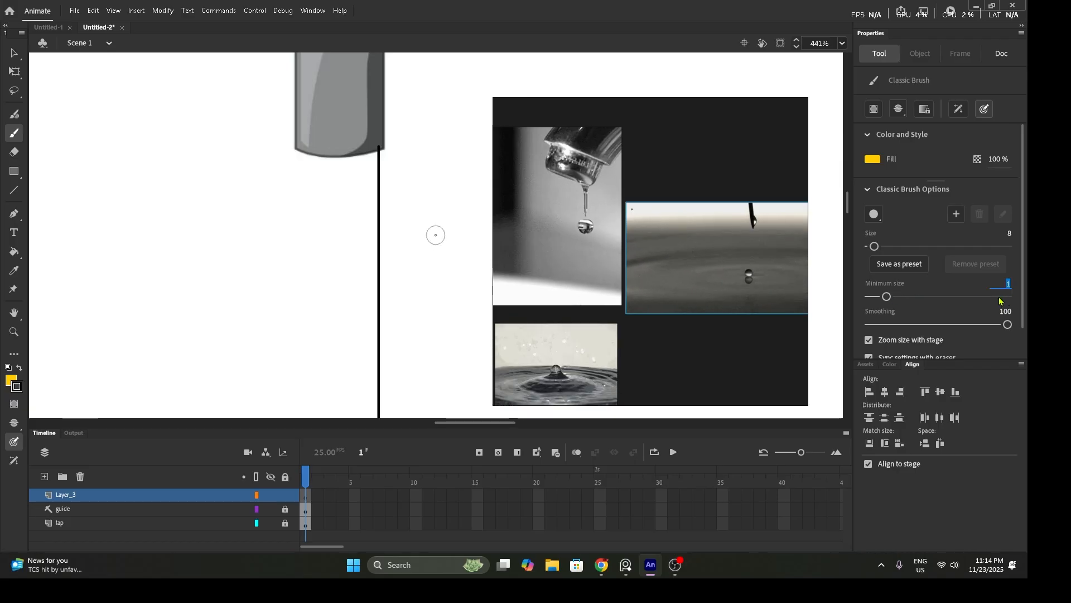
pyautogui.write('0')
pyautogui.press('Return')
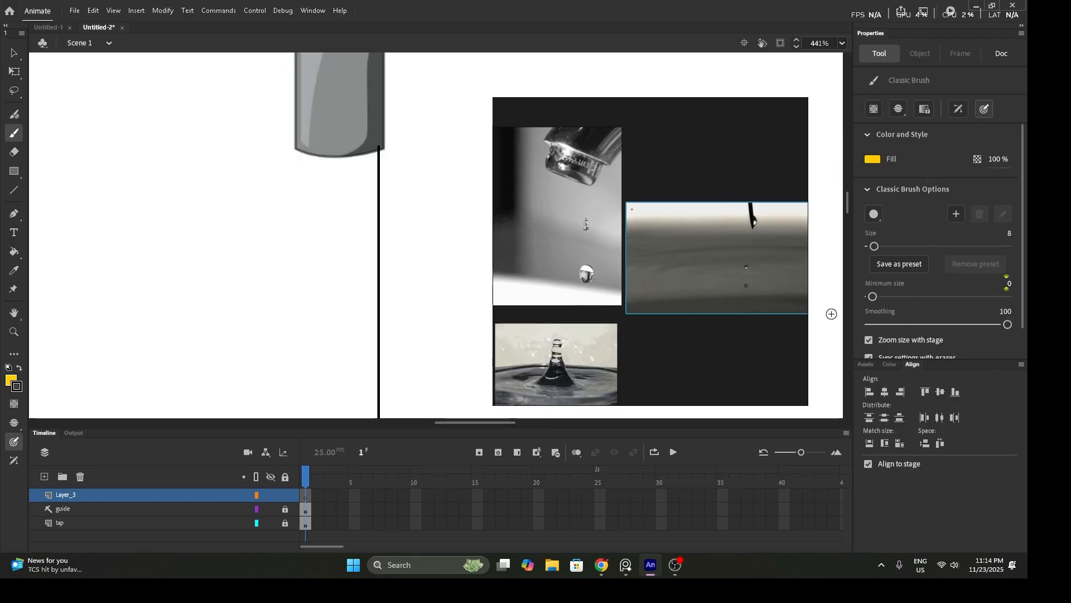
# - Try several short vertical Classic Brush strokes at the spout's edge at different zoom levels, undoing each one
pyautogui.moveTo(376, 149); pyautogui.dragTo(376, 193)
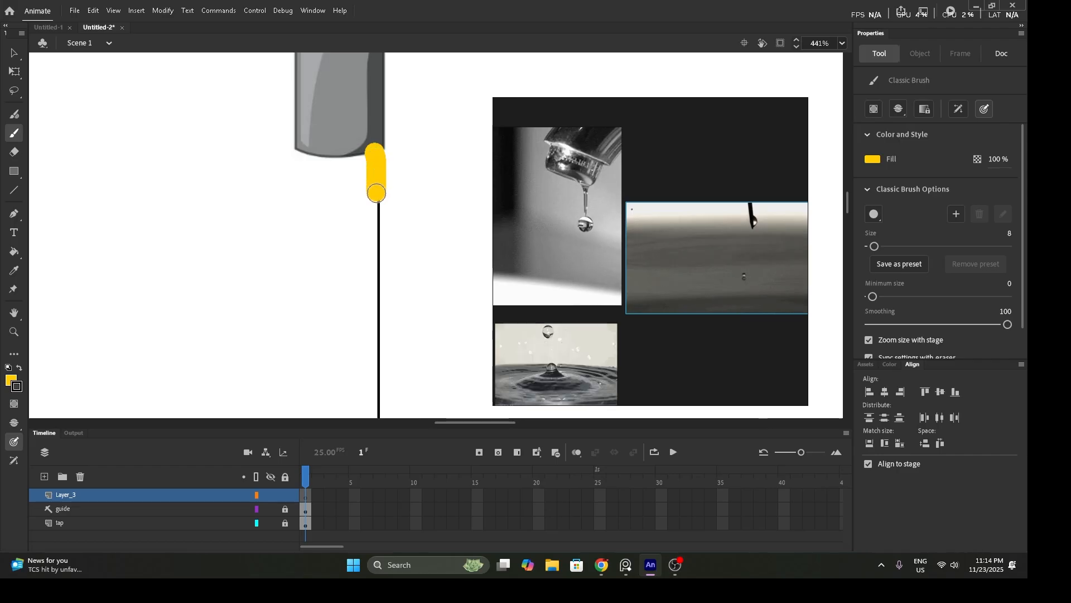
pyautogui.hotkey('ctrl', 'z')
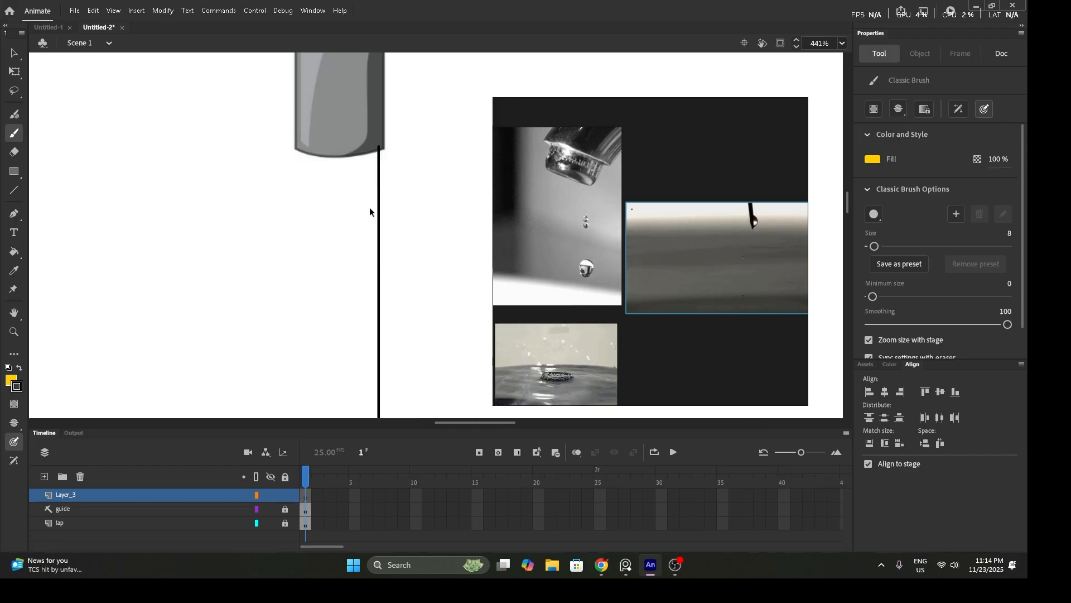
pyautogui.hotkey('ctrl', '-')
pyautogui.moveTo(399, 198); pyautogui.dragTo(399, 230)
pyautogui.hotkey('ctrl', 'z')
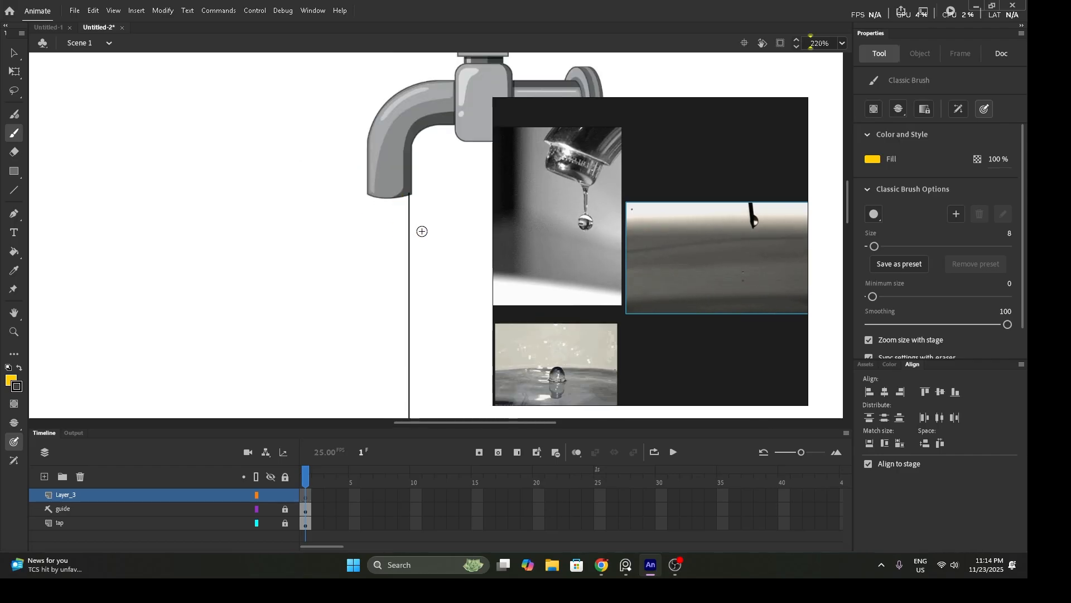
pyautogui.moveTo(400, 189); pyautogui.dragTo(432, 252)
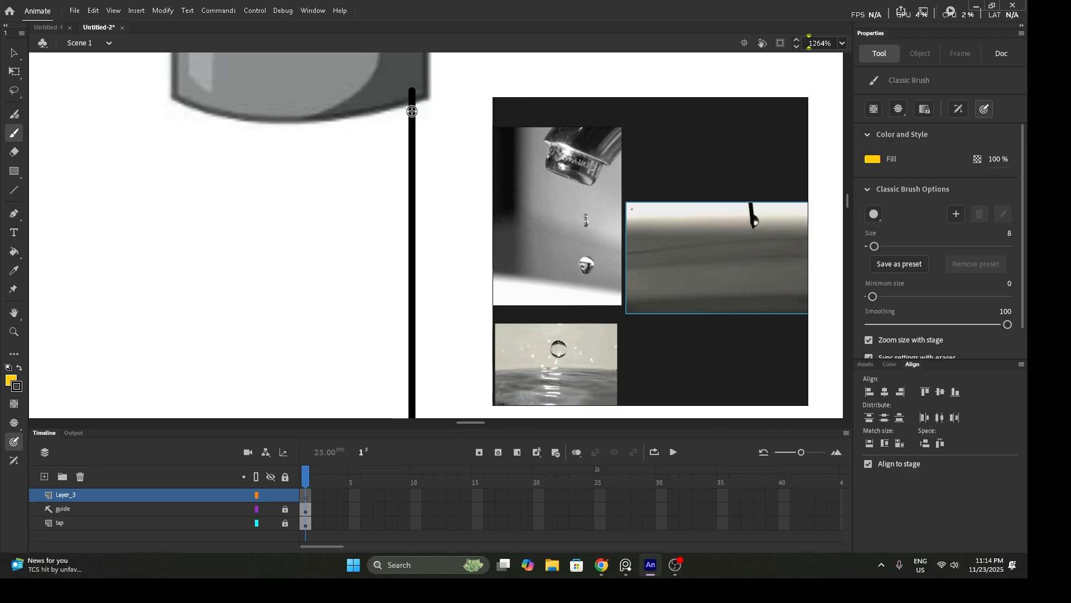
pyautogui.moveTo(413, 112); pyautogui.dragTo(412, 170)
pyautogui.hotkey('ctrl', 'z')
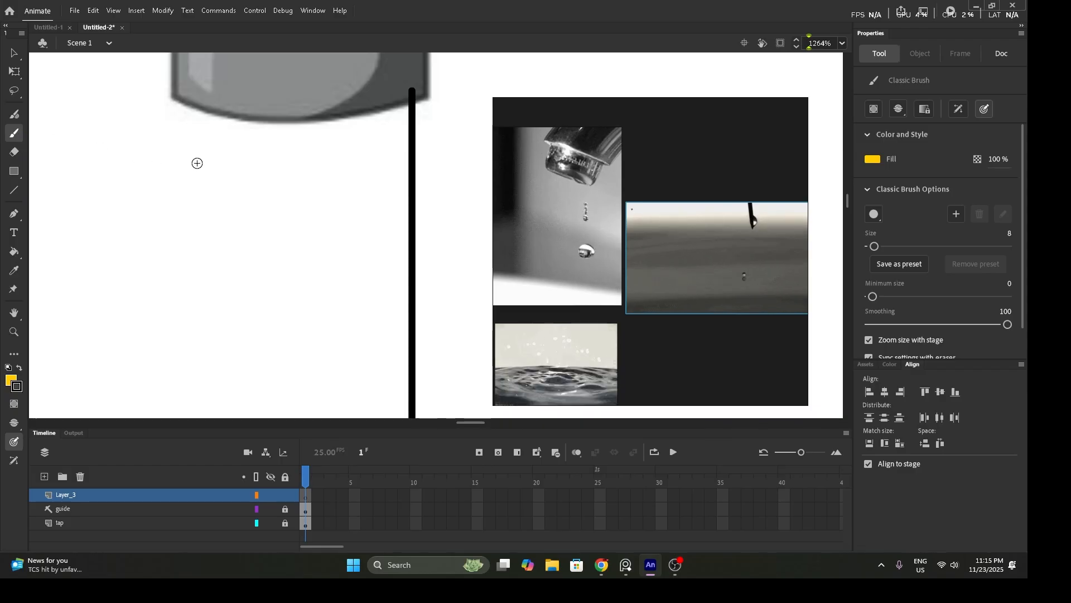
# - Switch to the Fluid Brush and reduce its size to 1
pyautogui.click(15, 116)
pyautogui.press('[')
pyautogui.press('[')
pyautogui.press('[')
pyautogui.press('[')
pyautogui.press('[')
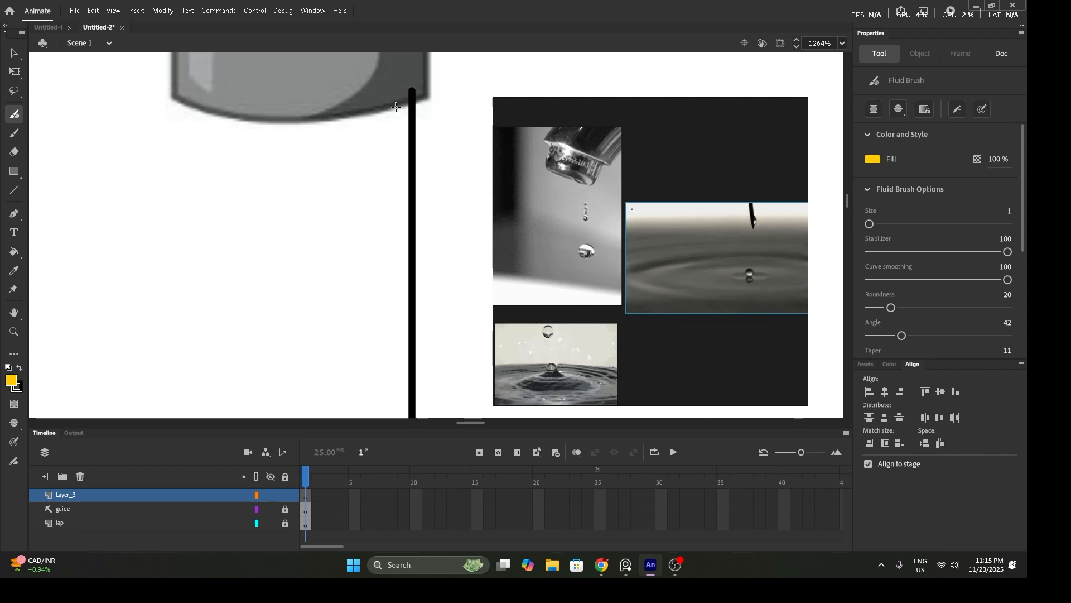
# - Try a yellow U-shaped drop outline under the spout, undo it, and change the fill colour to light blue
pyautogui.moveTo(402, 144)
pyautogui.mouseDown()
pyautogui.moveTo(413, 173)
pyautogui.moveTo(420, 164)
pyautogui.moveTo(431, 95)
pyautogui.mouseUp()
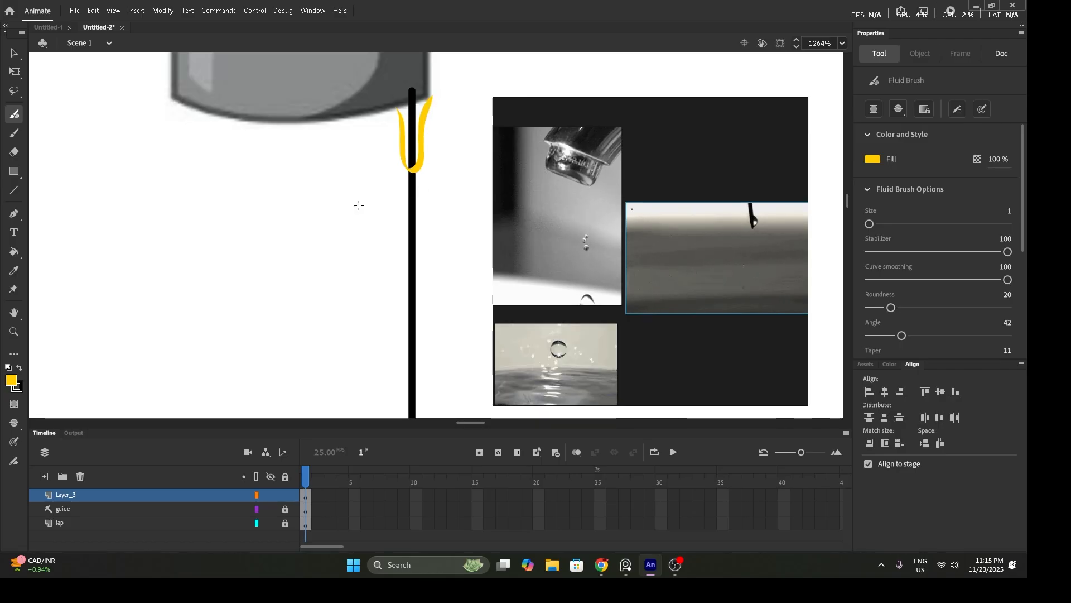
pyautogui.hotkey('ctrl', 'z')
pyautogui.click(10, 380)
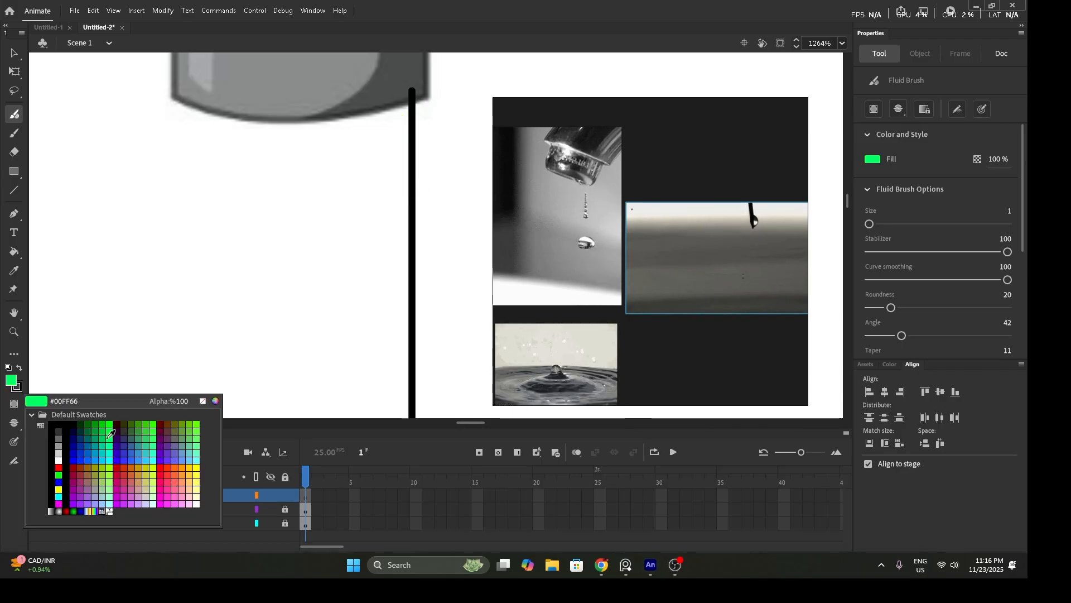
pyautogui.click(107, 458)
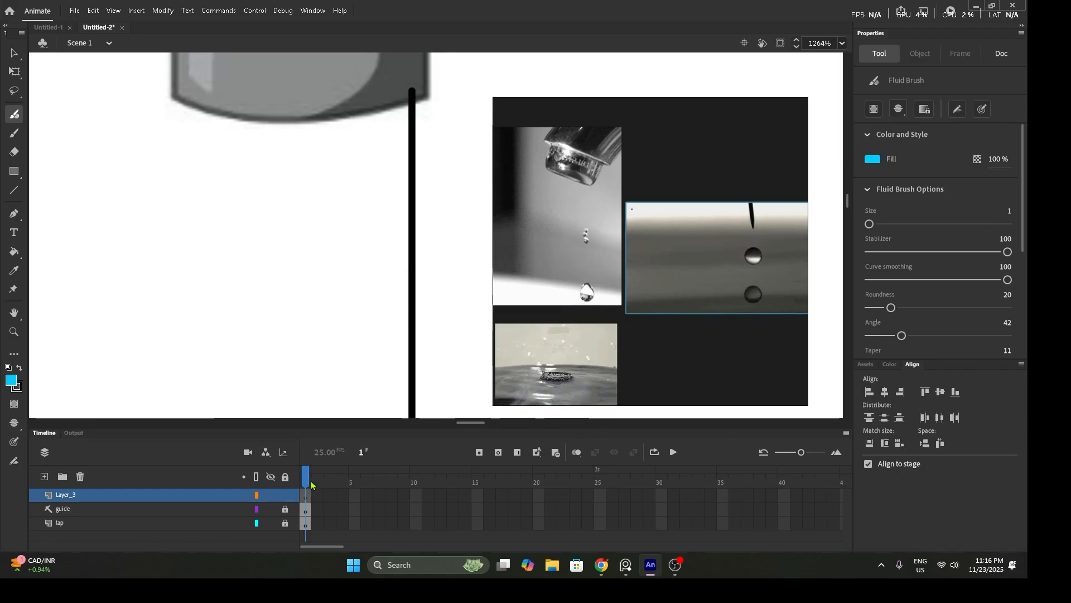
# - Add blank keyframes to Layer_3 up to frame 11 and draw a small light blue U-shaped drop hanging from the spout there
pyautogui.press('F7')
pyautogui.press('F7')
pyautogui.press('F7')
pyautogui.press('F7')
pyautogui.press('F7')
pyautogui.press('F7')
pyautogui.press('F7')
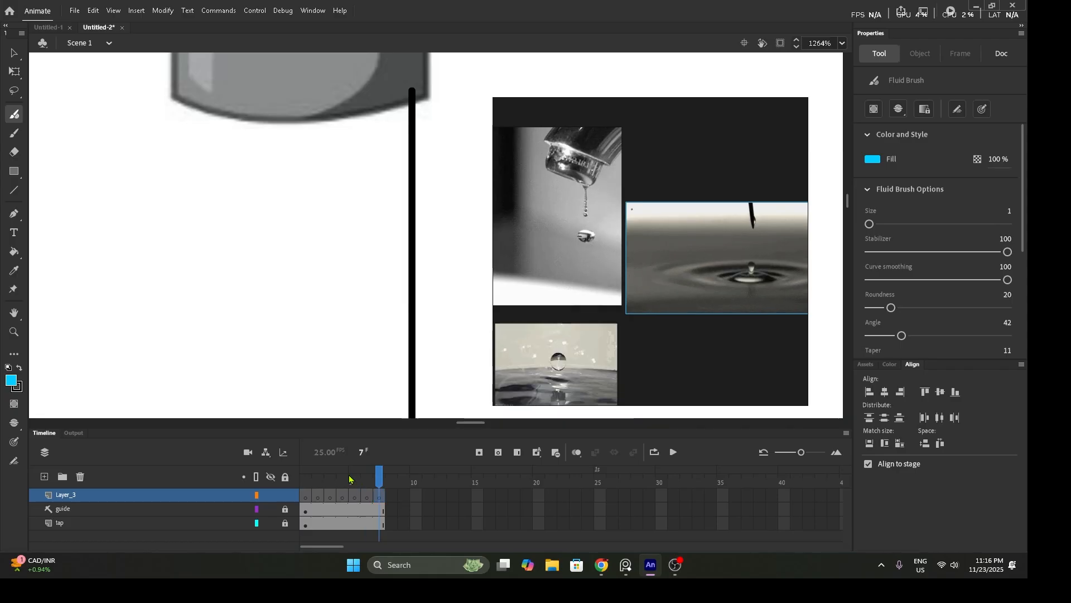
pyautogui.press('F7')
pyautogui.press('F7')
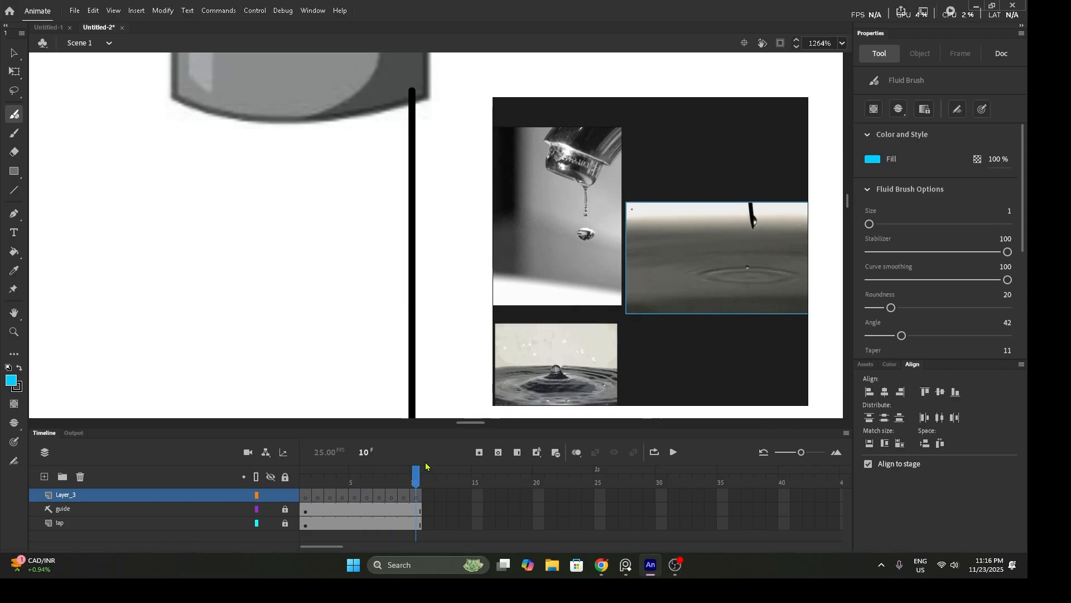
pyautogui.press('F7')
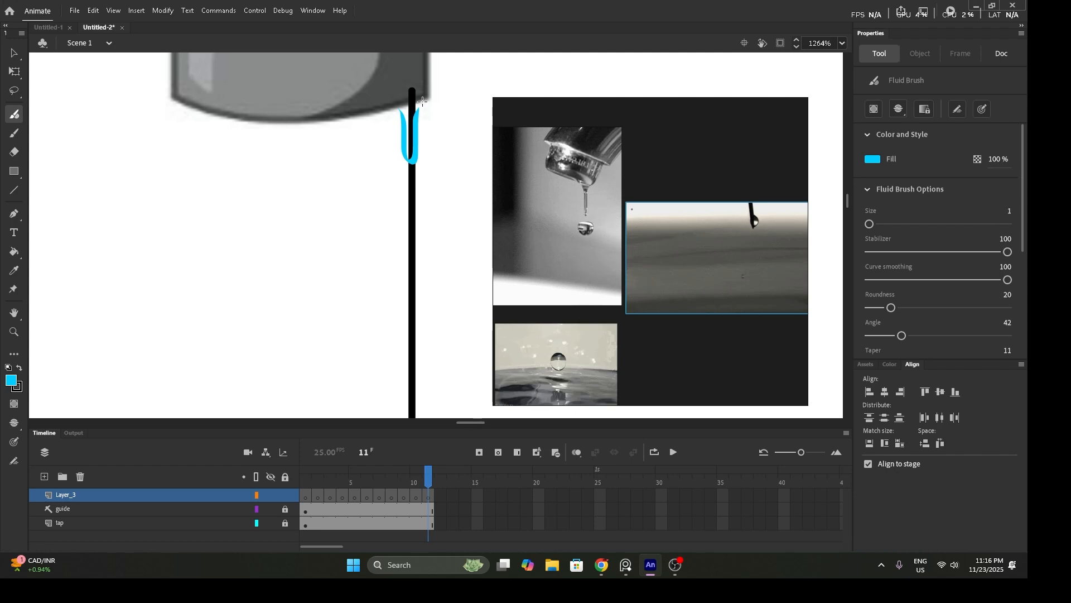
pyautogui.moveTo(428, 96); pyautogui.dragTo(405, 122)
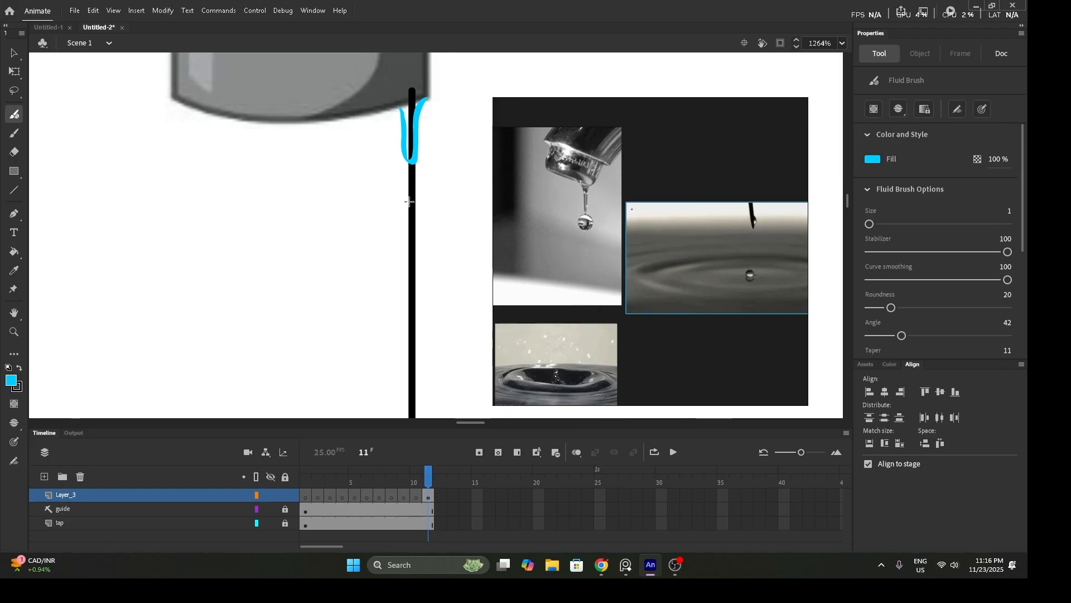
# - With onion skinning limited to the previous frame, draw a longer hanging drop with a round bulb on a new blank keyframe at frame 12
pyautogui.press('F7')
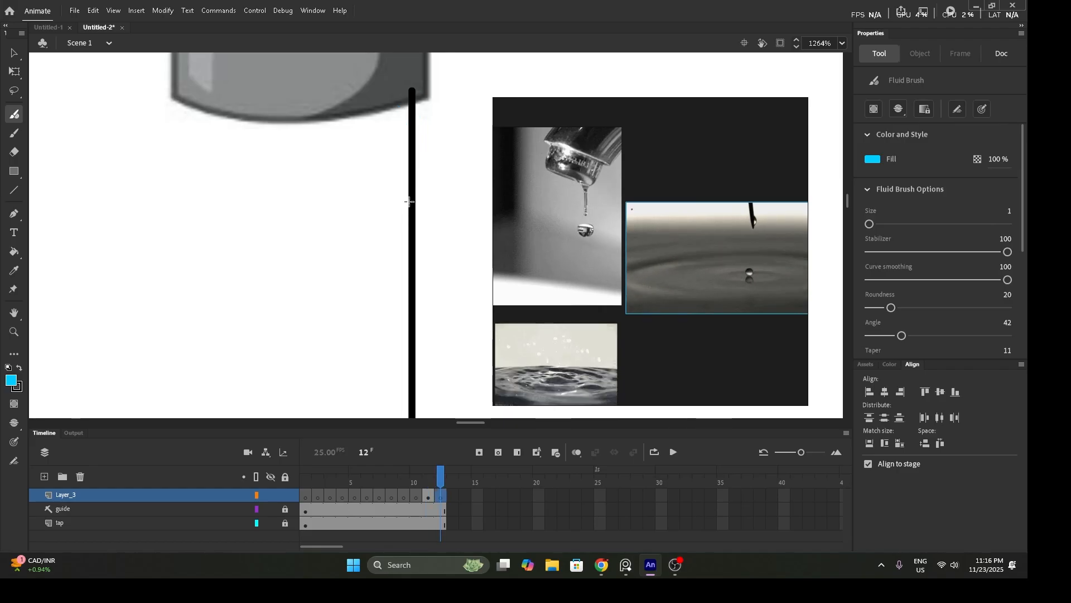
pyautogui.click(576, 453)
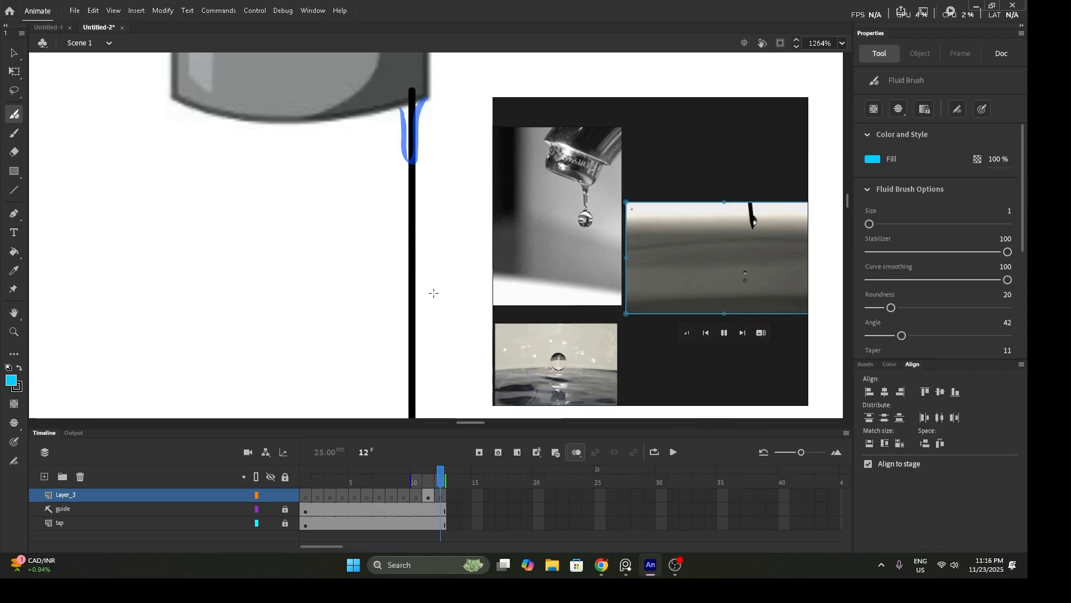
pyautogui.click(411, 479)
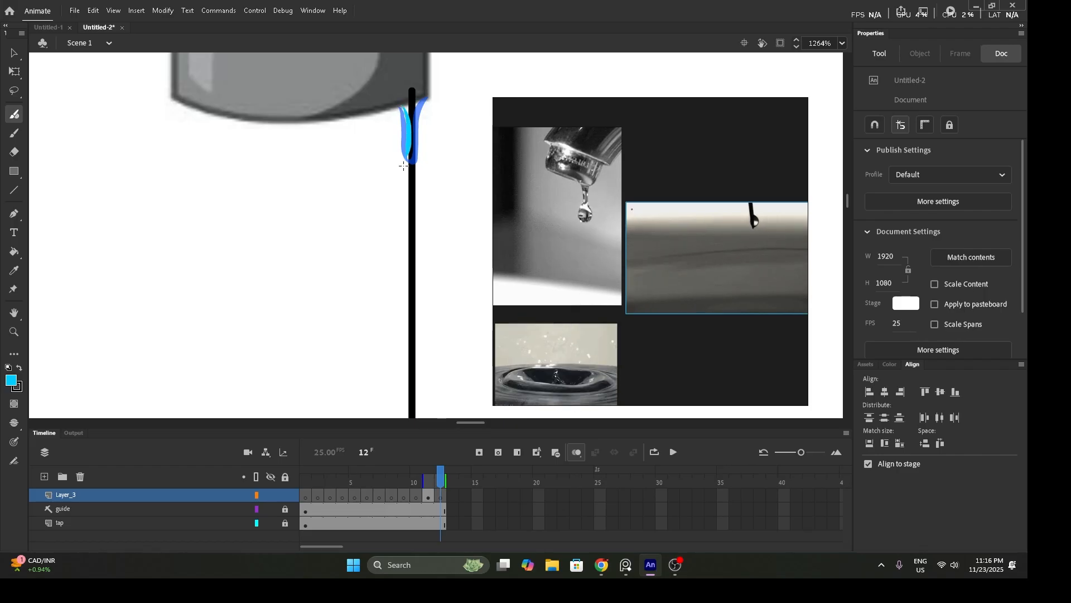
pyautogui.moveTo(398, 181)
pyautogui.mouseDown()
pyautogui.moveTo(398, 192)
pyautogui.moveTo(422, 193)
pyautogui.moveTo(411, 114)
pyautogui.moveTo(431, 93)
pyautogui.mouseUp()
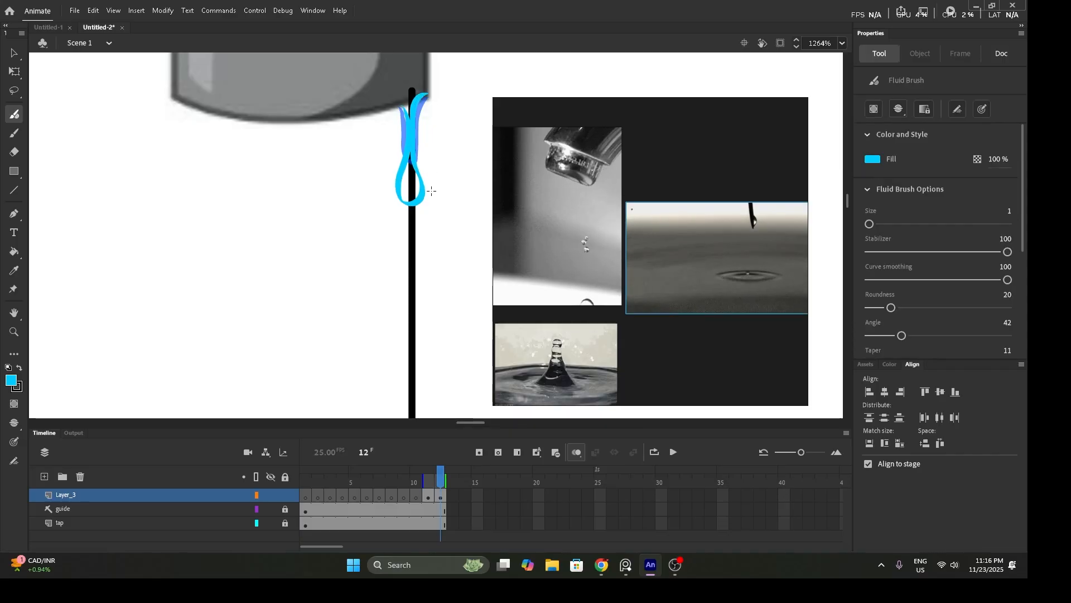
# - Draw a further stretched, thin-necked drop along the guide on a blank keyframe at frame 13, then turn onion skinning off
pyautogui.press('F7')
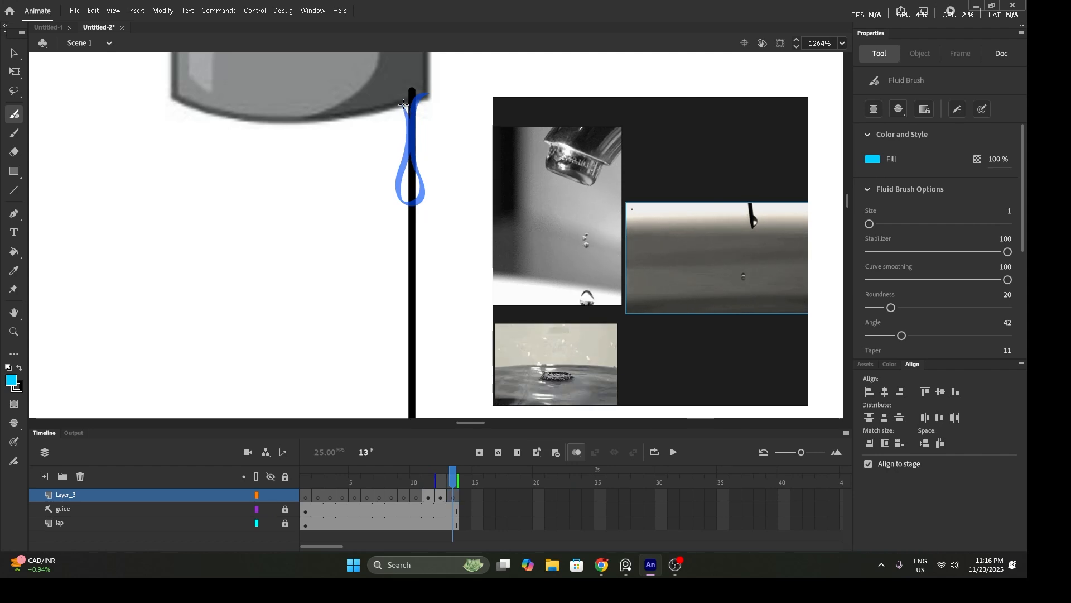
pyautogui.hotkey('ctrl', '-')
pyautogui.moveTo(423, 211); pyautogui.dragTo(403, 114)
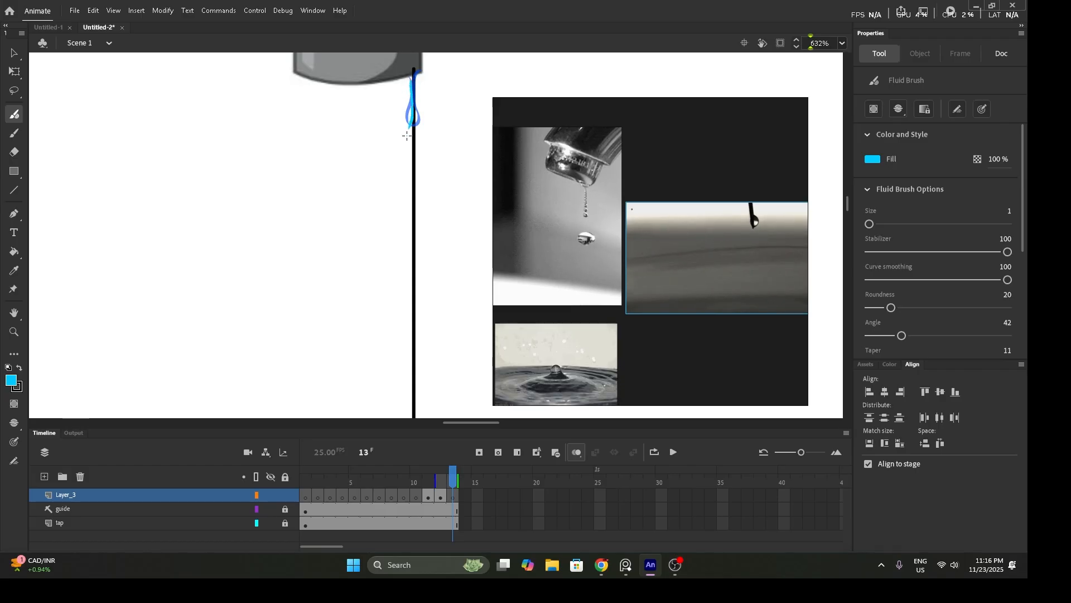
pyautogui.moveTo(414, 162); pyautogui.dragTo(412, 82)
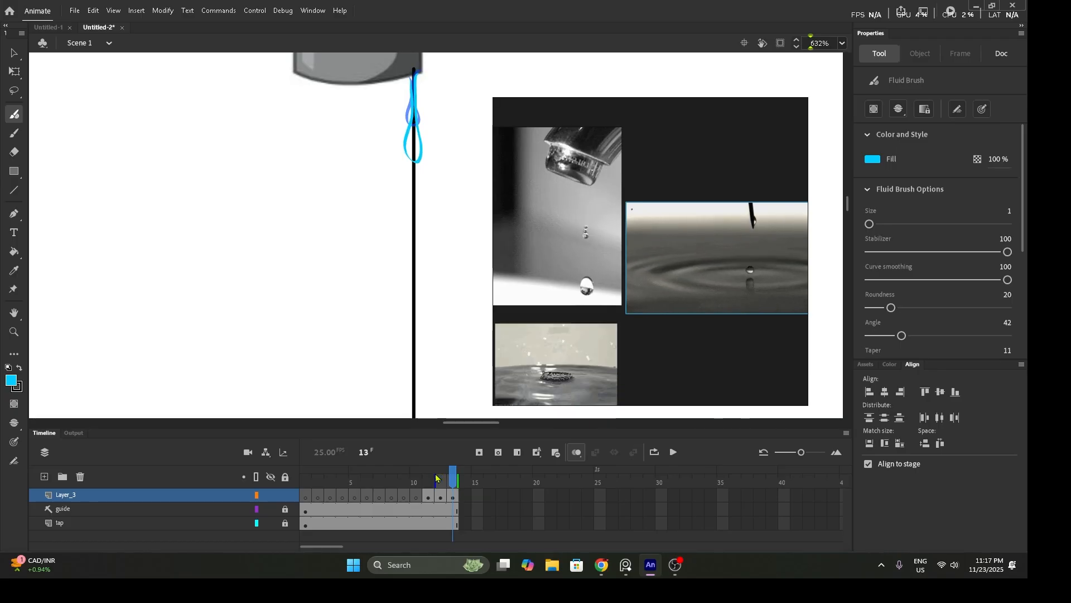
pyautogui.click(573, 453)
pyautogui.moveTo(454, 477)
pyautogui.mouseDown()
pyautogui.moveTo(415, 474)
pyautogui.moveTo(452, 473)
pyautogui.mouseUp()
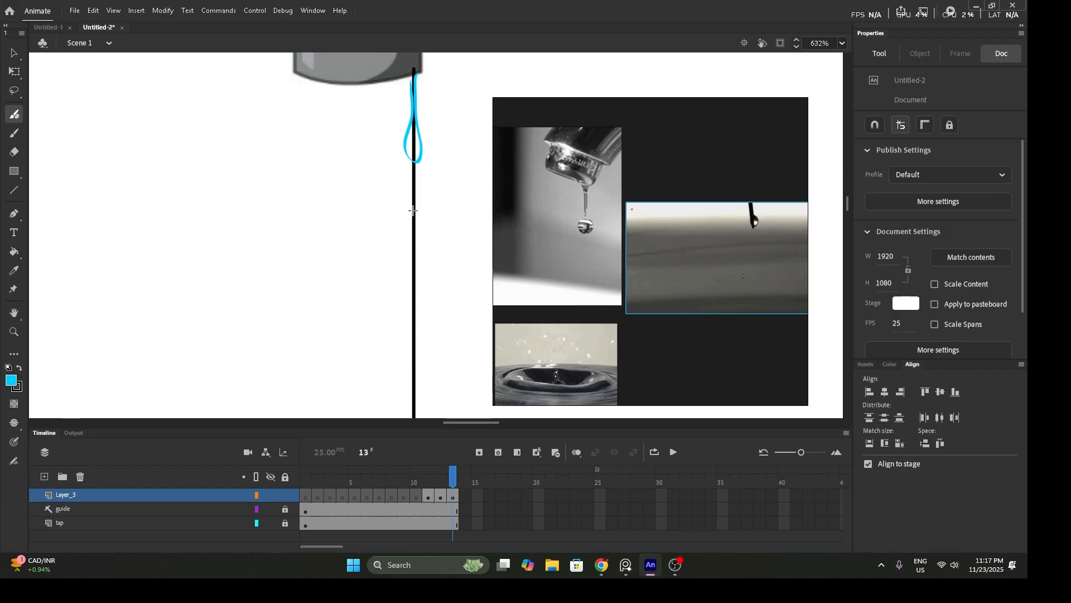
# - With onion skinning on, draw a detached oval drop and small trailing droplets above it on a blank keyframe at frame 14
pyautogui.press('F7')
pyautogui.click(576, 452)
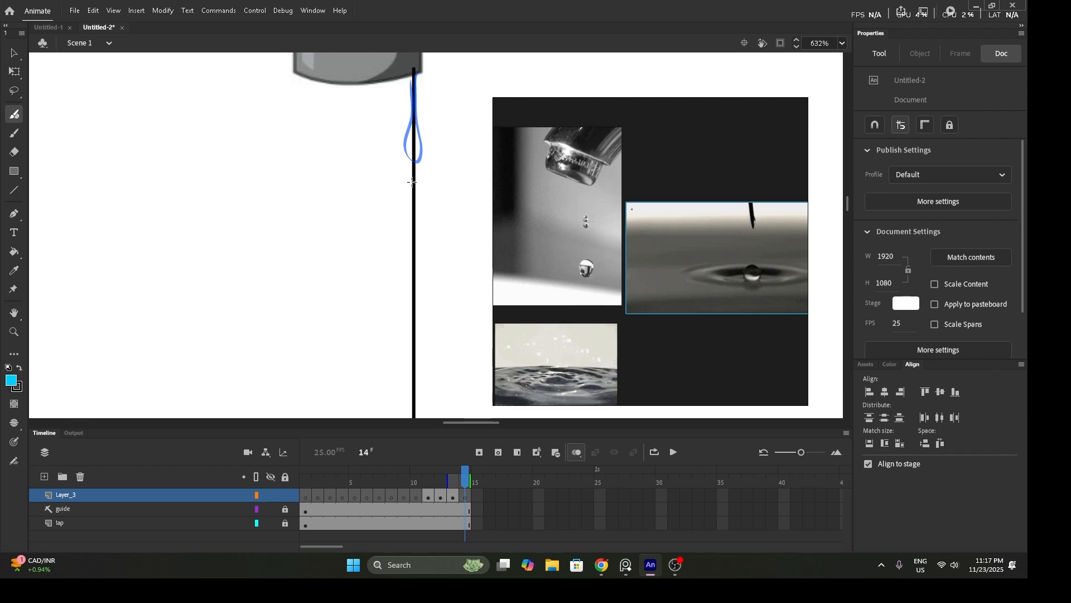
pyautogui.moveTo(412, 183)
pyautogui.mouseDown()
pyautogui.moveTo(399, 207)
pyautogui.moveTo(409, 223)
pyautogui.moveTo(422, 209)
pyautogui.moveTo(404, 204)
pyautogui.mouseUp()
pyautogui.hotkey('ctrl', 'z')
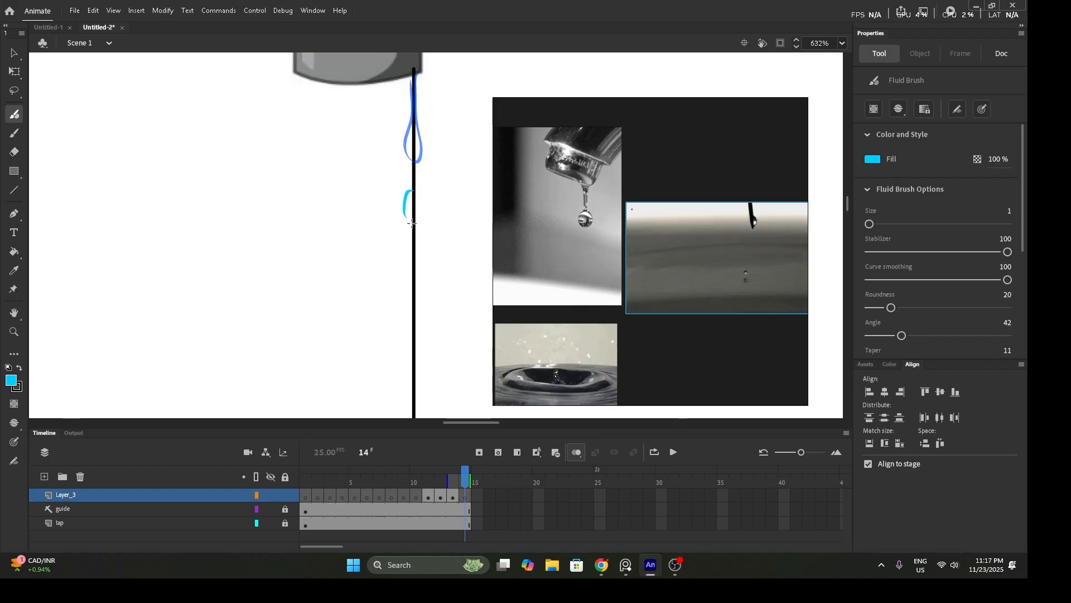
pyautogui.moveTo(426, 217); pyautogui.dragTo(427, 200)
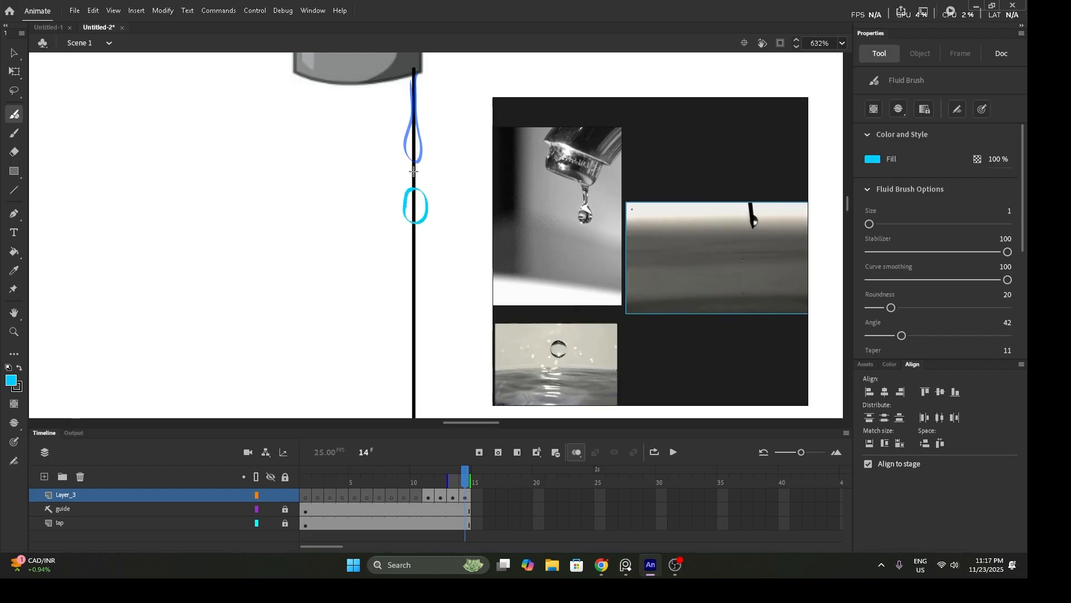
pyautogui.moveTo(417, 174); pyautogui.dragTo(412, 152)
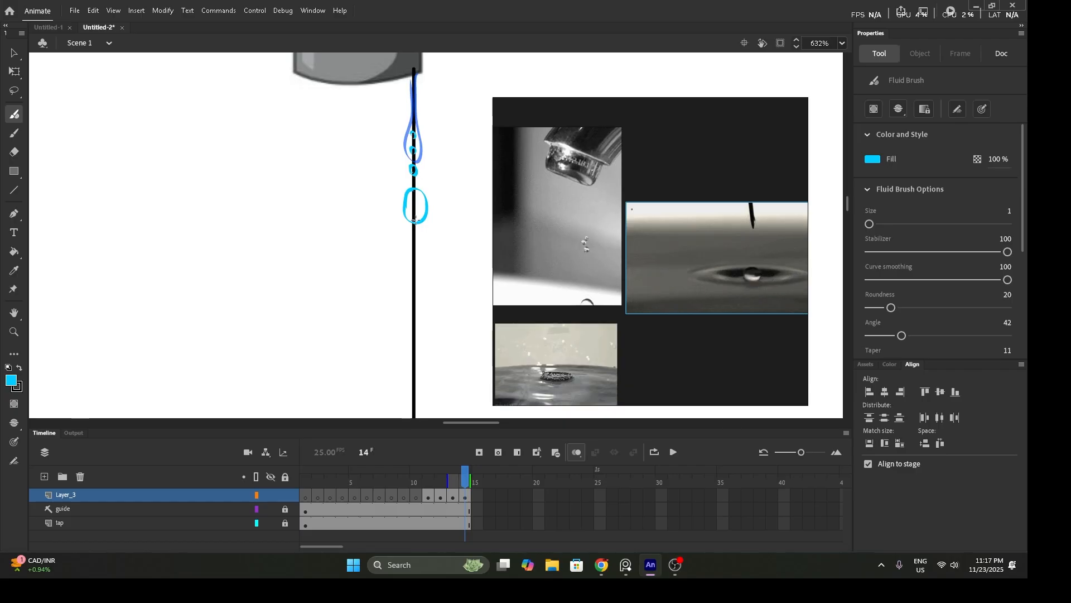
# - Add a blank keyframe at frame 15 and try upright oval drops farther down the guide line, undoing each one
pyautogui.press('F7')
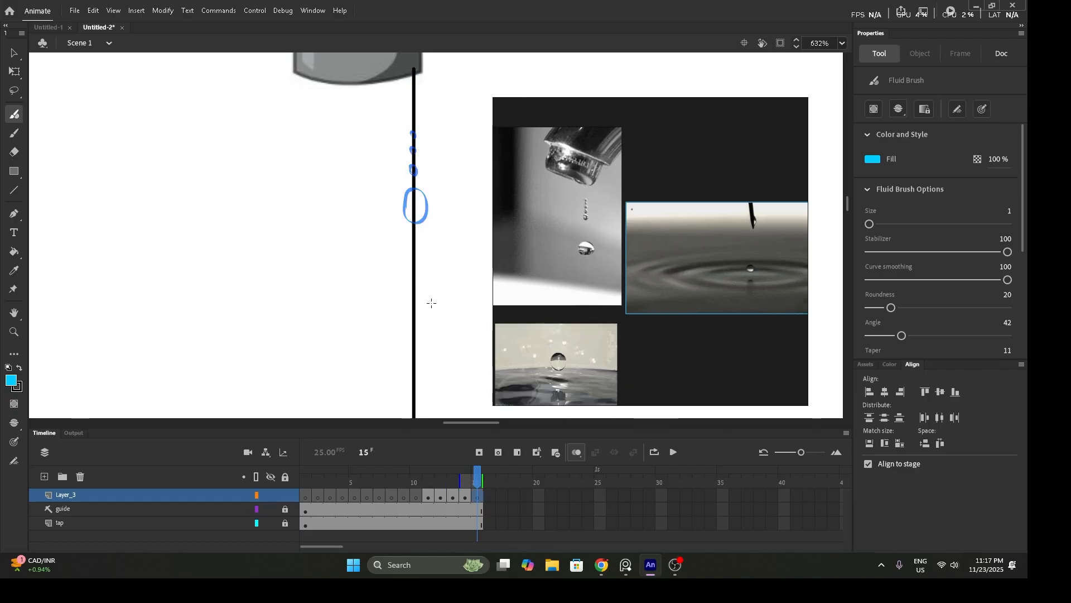
pyautogui.hotkey('ctrl', '-')
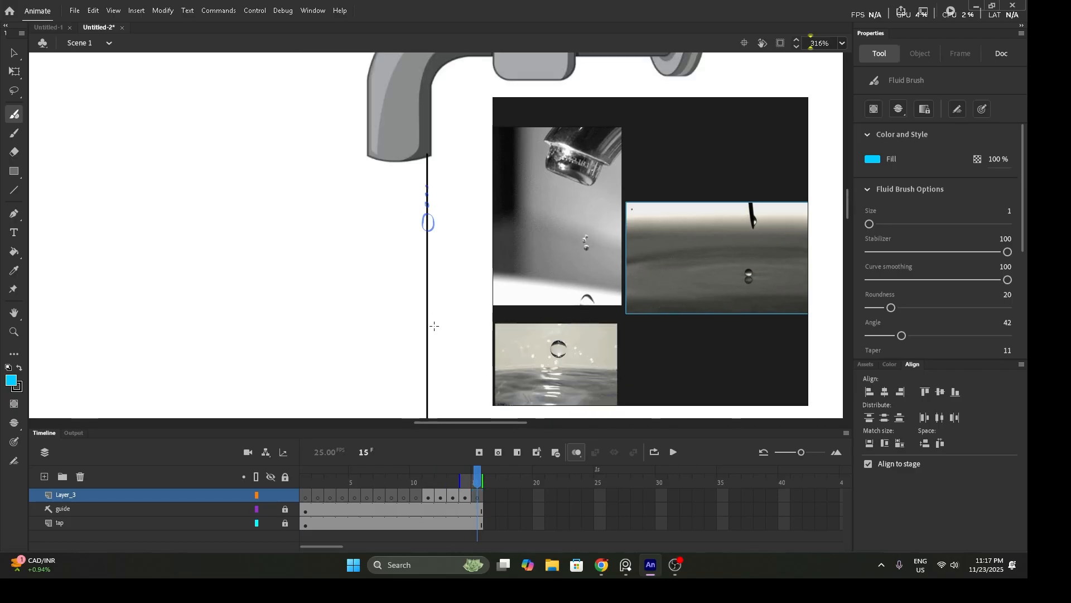
pyautogui.moveTo(433, 311)
pyautogui.mouseDown()
pyautogui.moveTo(420, 212)
pyautogui.moveTo(432, 225)
pyautogui.mouseUp()
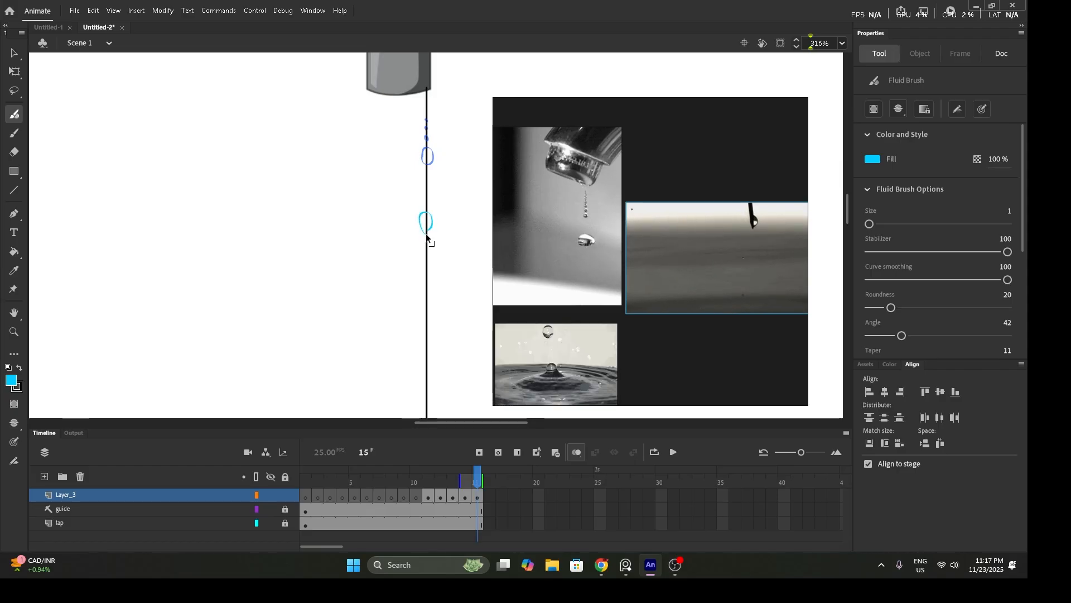
pyautogui.press(',')
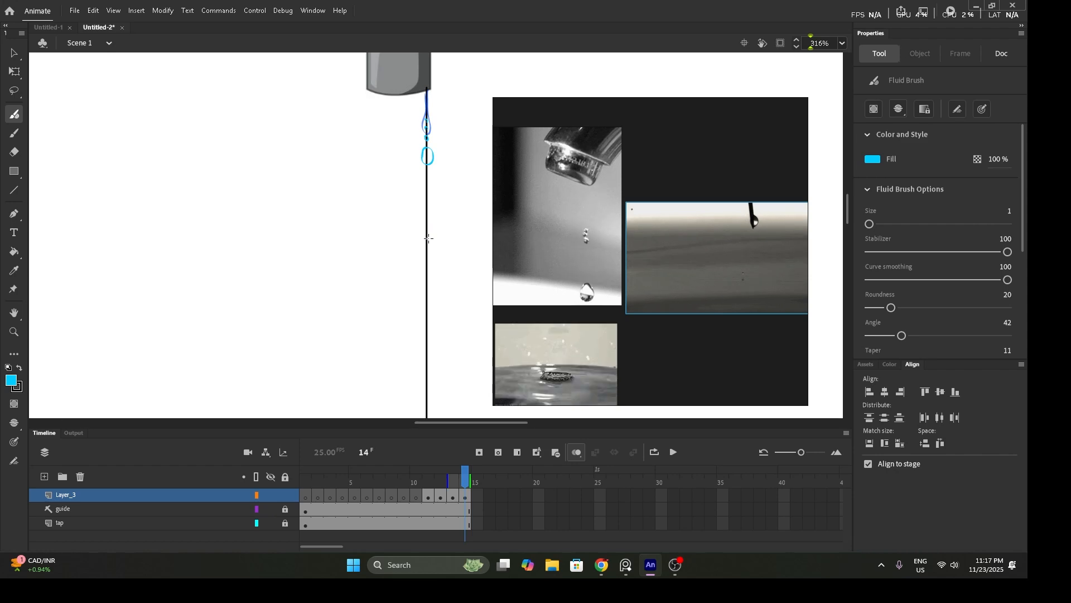
pyautogui.press('.')
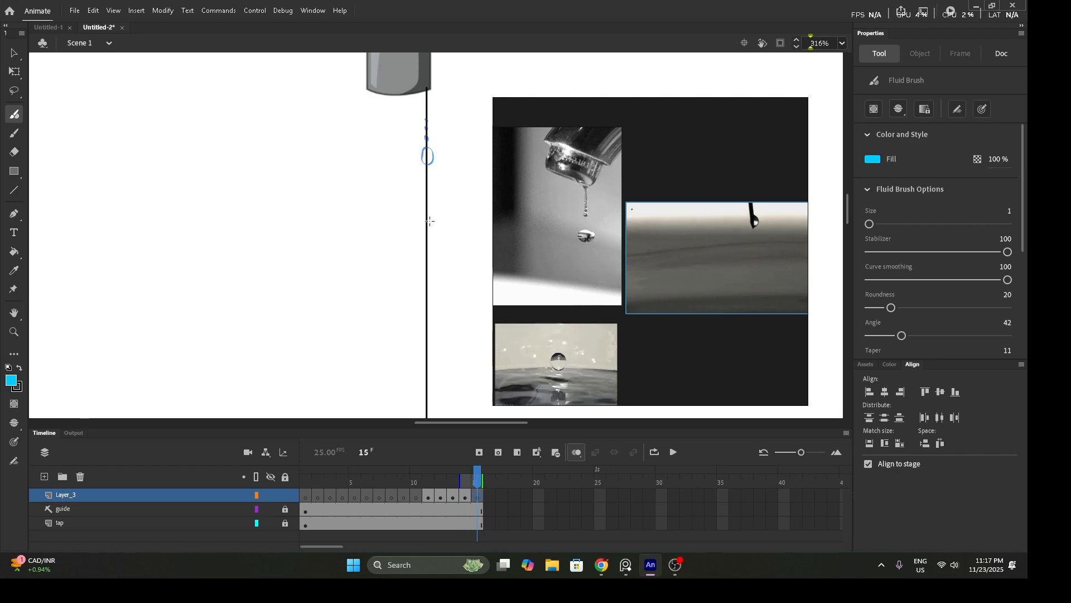
pyautogui.moveTo(427, 214)
pyautogui.mouseDown()
pyautogui.moveTo(424, 229)
pyautogui.moveTo(424, 215)
pyautogui.mouseUp()
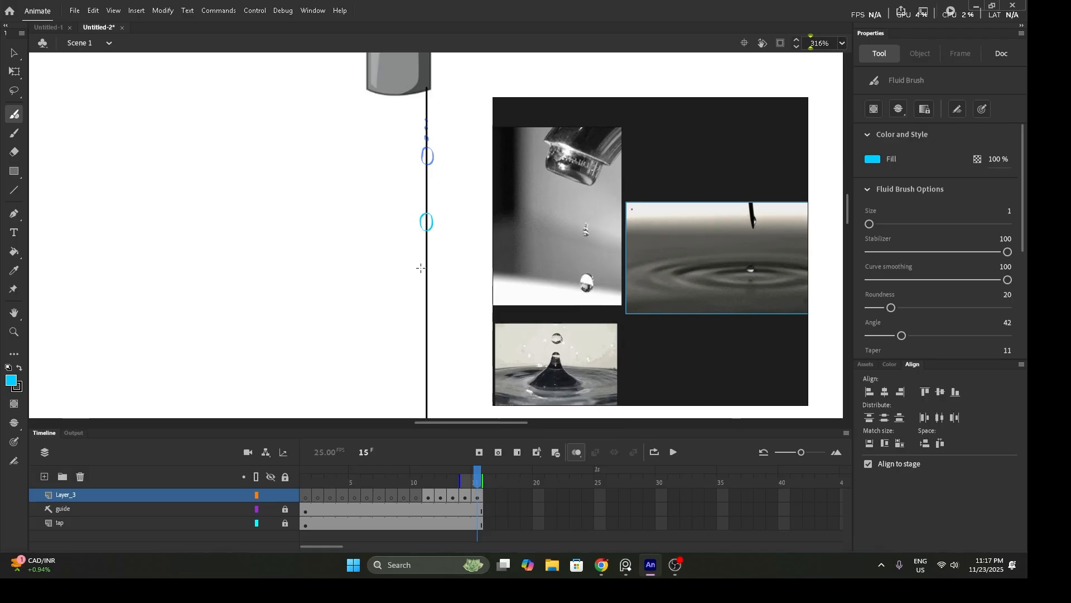
pyautogui.hotkey('ctrl', 'z')
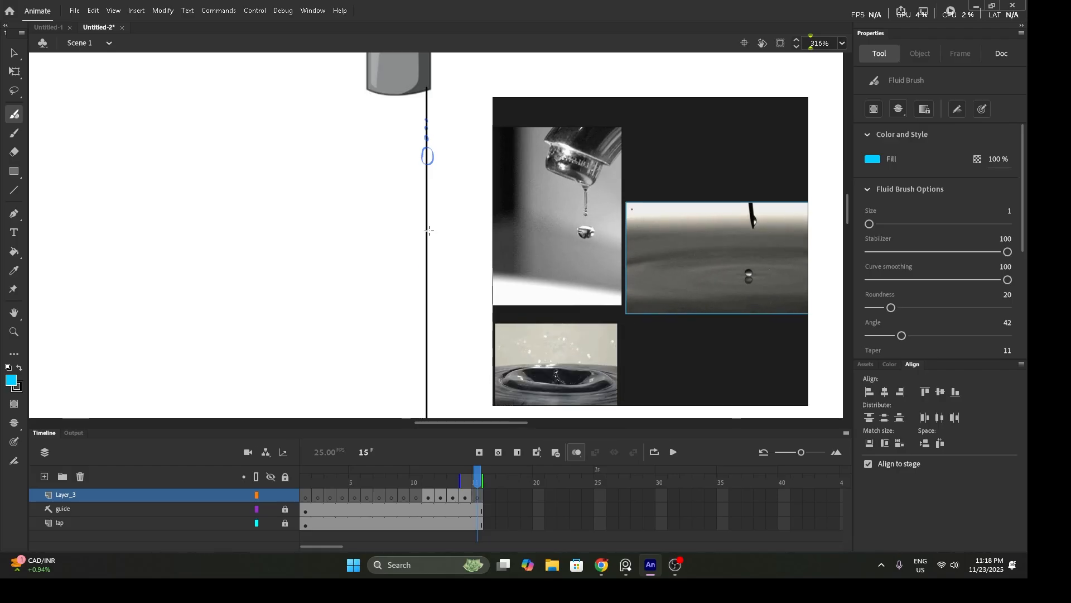
# - Draw a flattened oval drop on the guide line at frame 15 and narrow it to a width of 10.15
pyautogui.moveTo(429, 222)
pyautogui.mouseDown()
pyautogui.moveTo(413, 220)
pyautogui.moveTo(436, 213)
pyautogui.mouseUp()
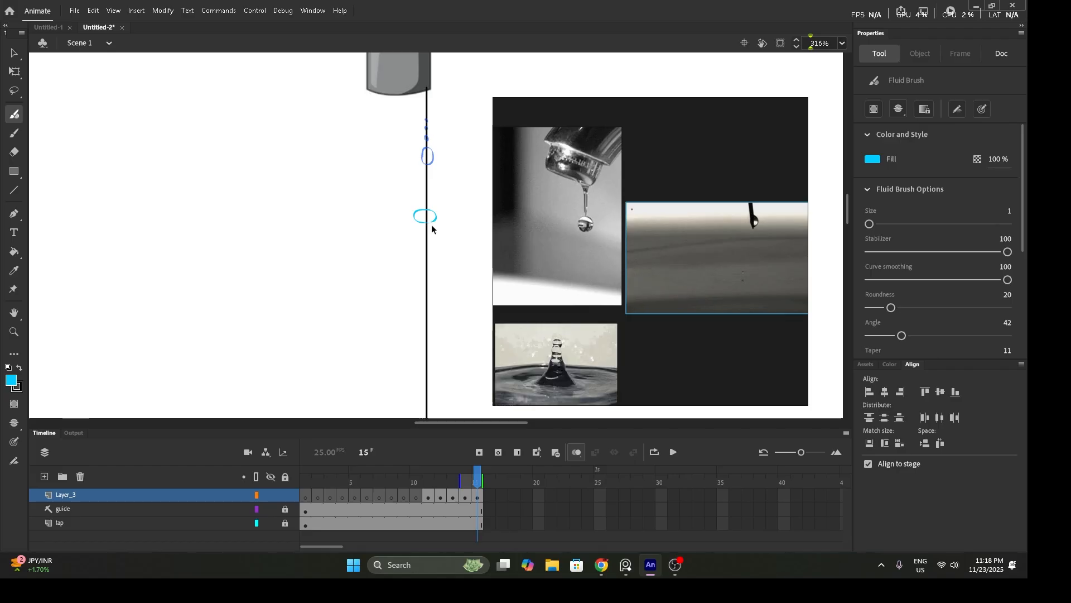
pyautogui.keyDown('ctrl'); pyautogui.click(434, 220); pyautogui.keyUp('ctrl')
pyautogui.press('q')
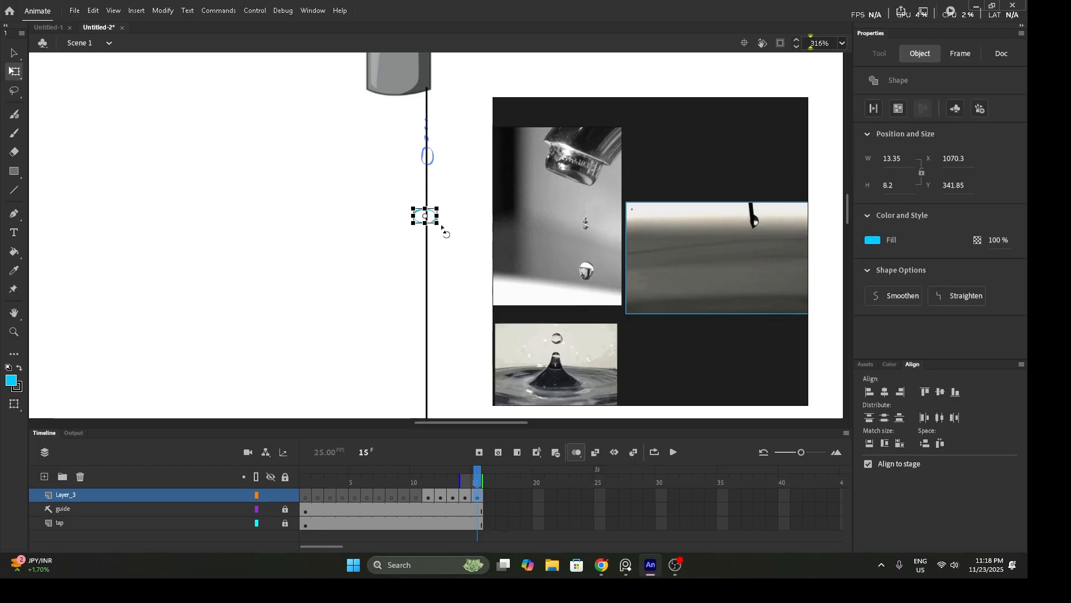
pyautogui.moveTo(438, 216); pyautogui.dragTo(437, 216)
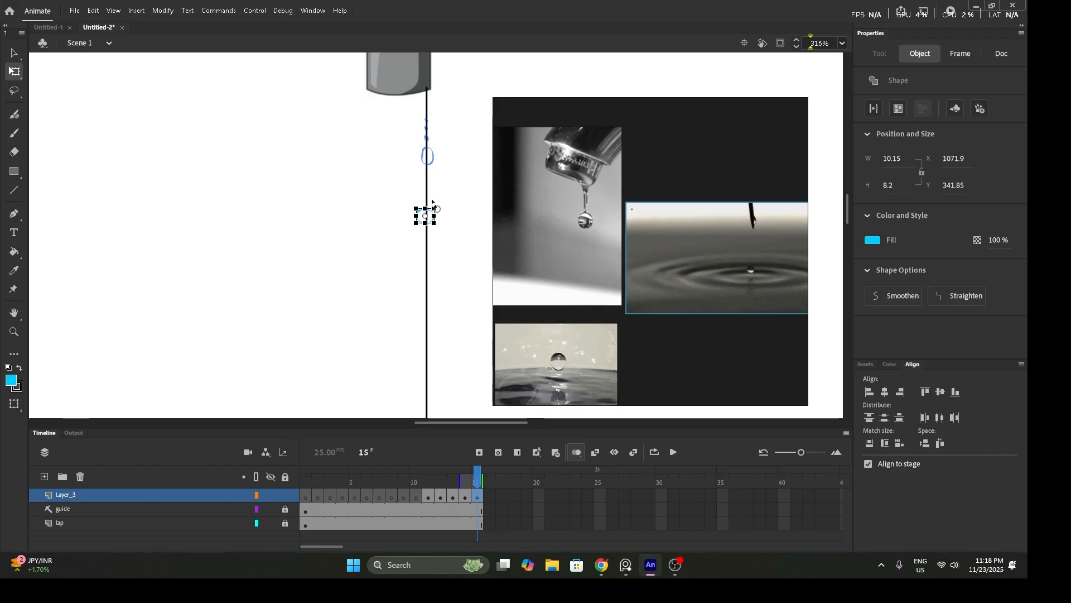
# - Draw small trailing droplets above the flattened drop on frame 15 with the Fluid Brush
pyautogui.press('b')
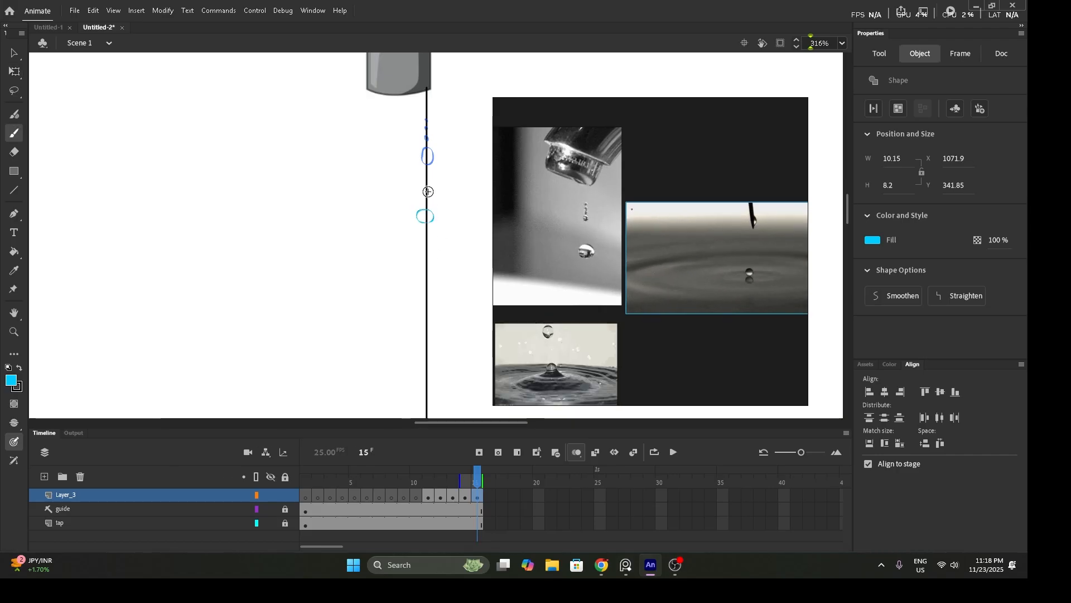
pyautogui.click(18, 114)
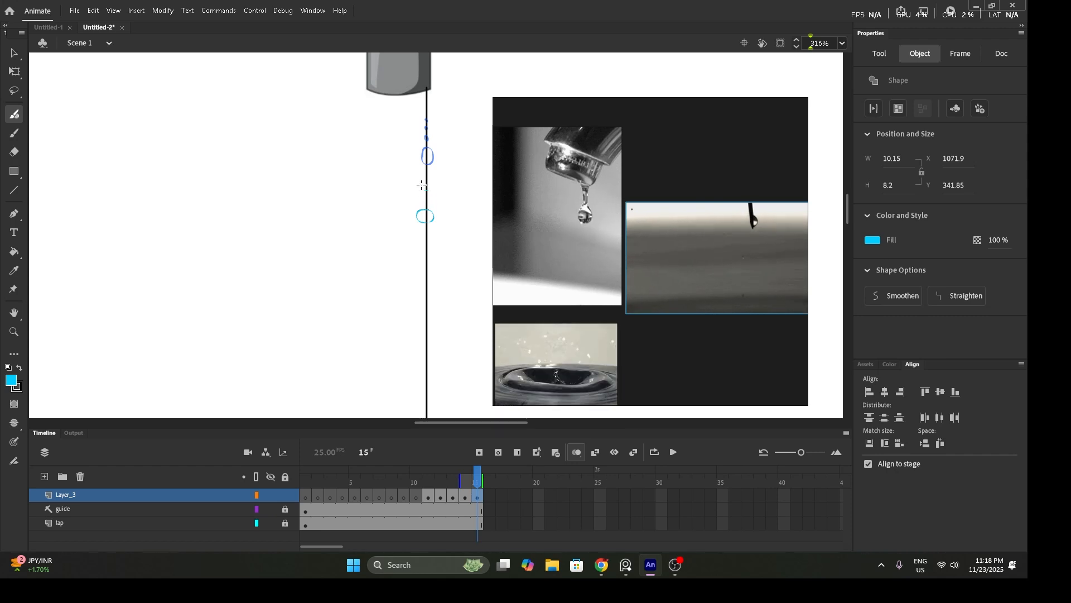
pyautogui.moveTo(427, 192); pyautogui.dragTo(427, 185)
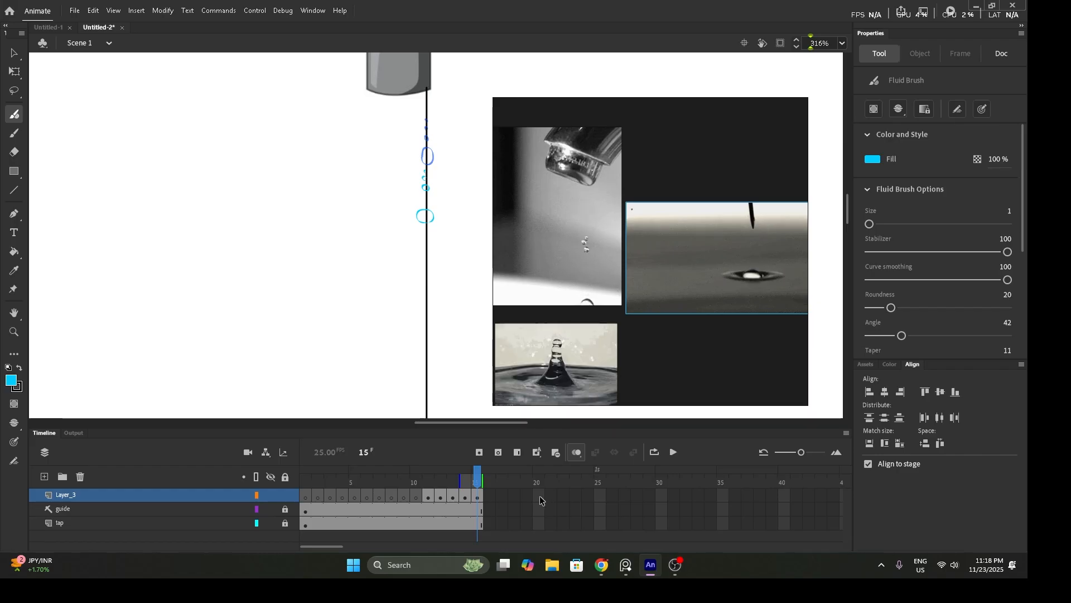
# - Draw a tall oval drop with small trailing droplets farther down the guide line on a blank keyframe at frame 16
pyautogui.press('F5')
pyautogui.press('F7')
pyautogui.press('space')
pyautogui.moveTo(469, 337); pyautogui.dragTo(466, 217)
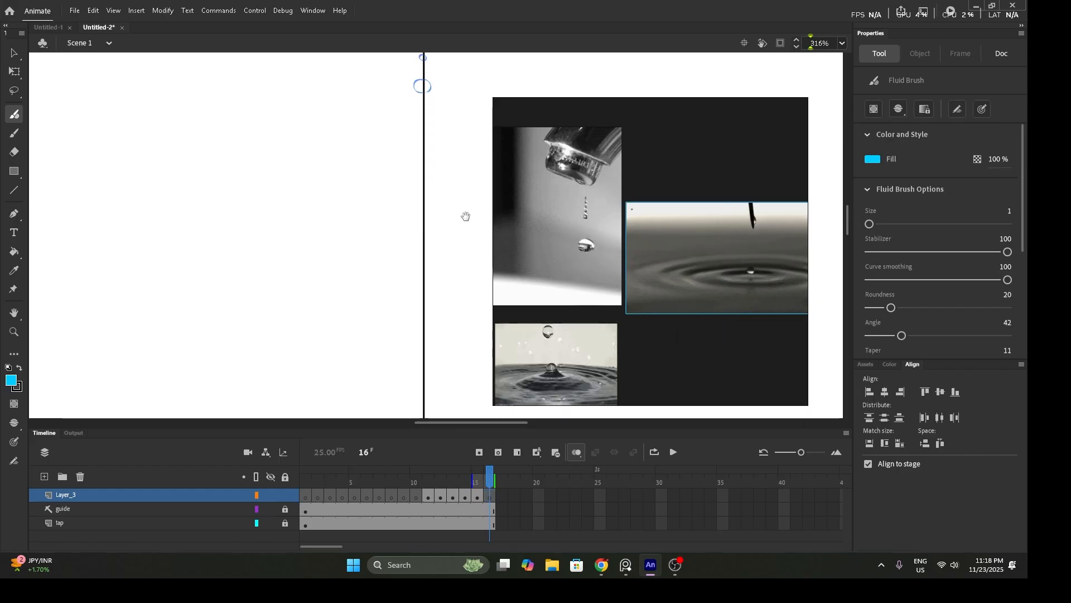
pyautogui.moveTo(456, 268); pyautogui.dragTo(429, 238)
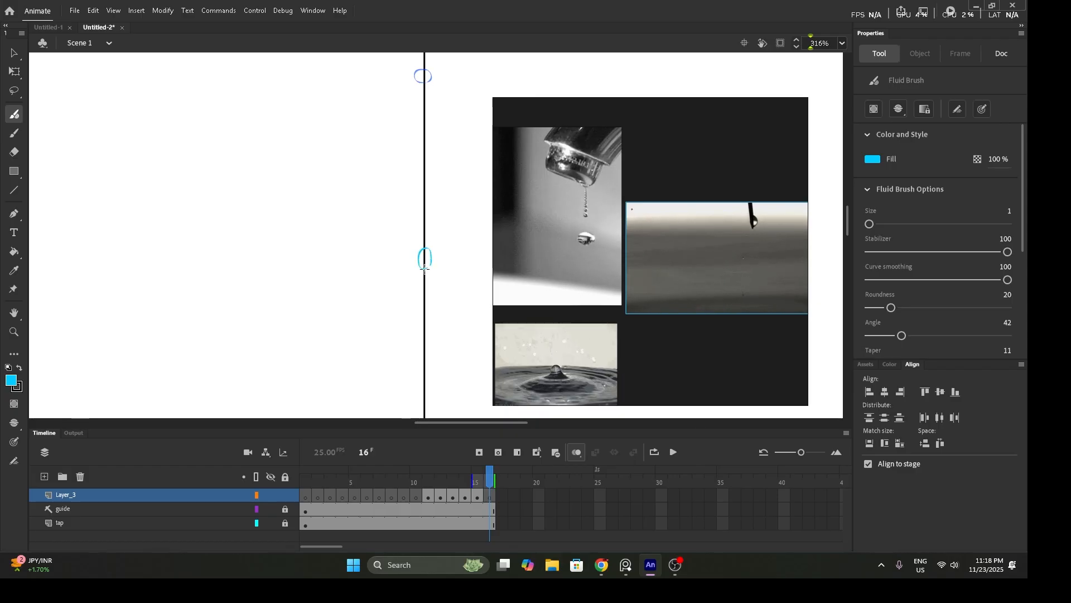
pyautogui.moveTo(429, 239); pyautogui.dragTo(424, 291)
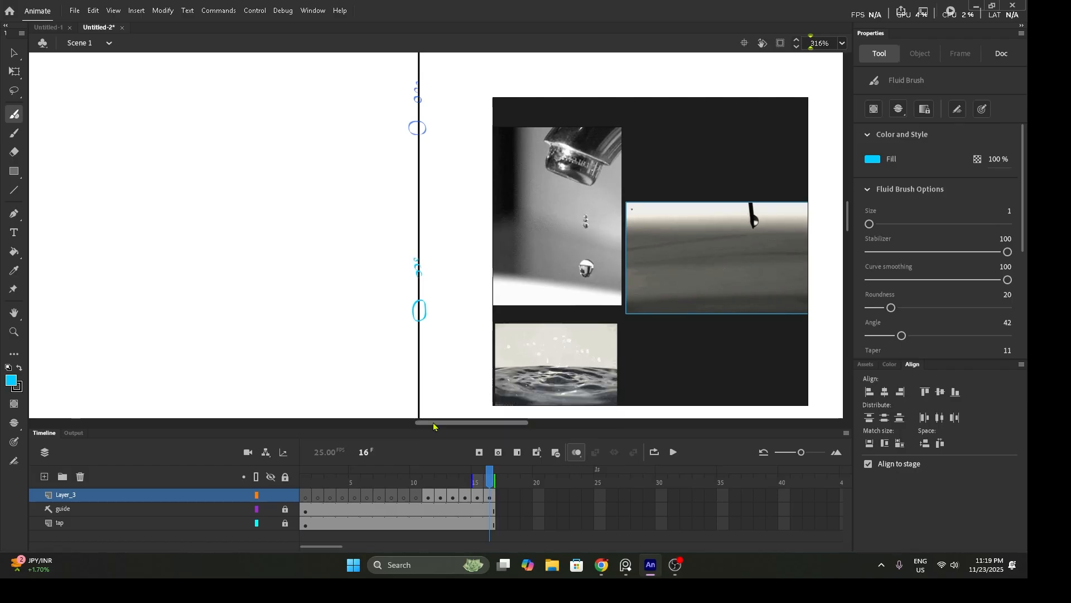
# - Draw an oval drop farther down the guide line on a blank keyframe at frame 17 with the Fluid Brush
pyautogui.press('F7')
pyautogui.moveTo(433, 376); pyautogui.dragTo(429, 190)
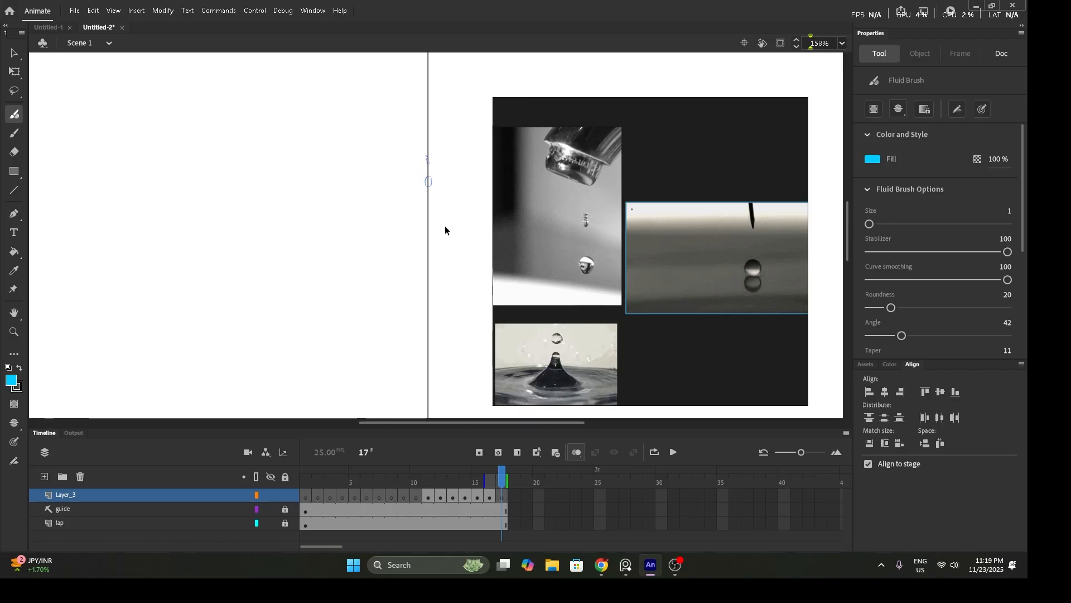
pyautogui.scroll(-5, 444, 225)
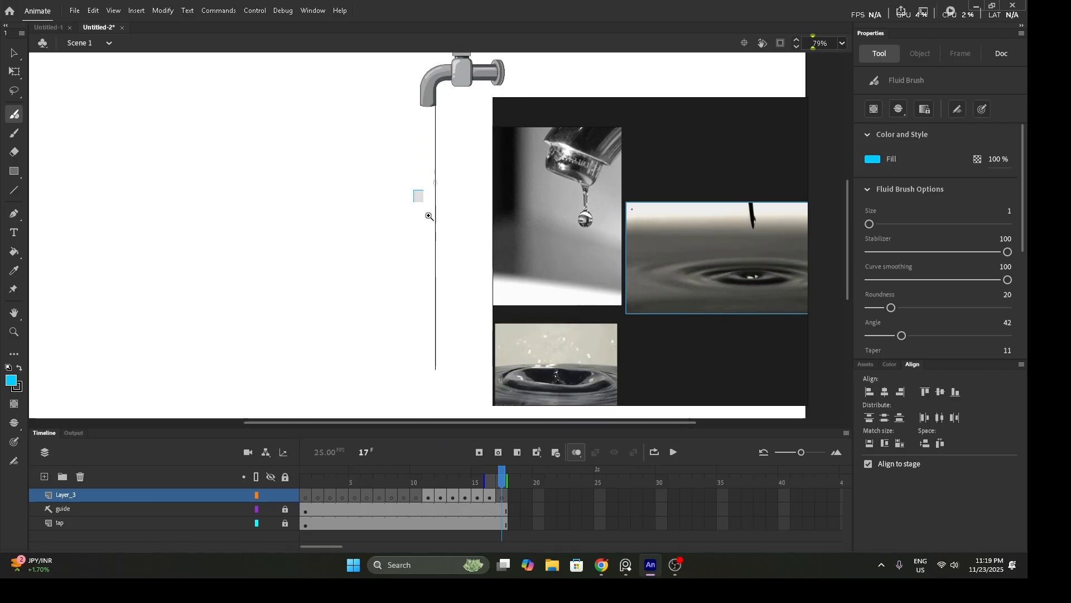
pyautogui.scroll(3, 472, 313)
pyautogui.moveTo(471, 314); pyautogui.dragTo(432, 377)
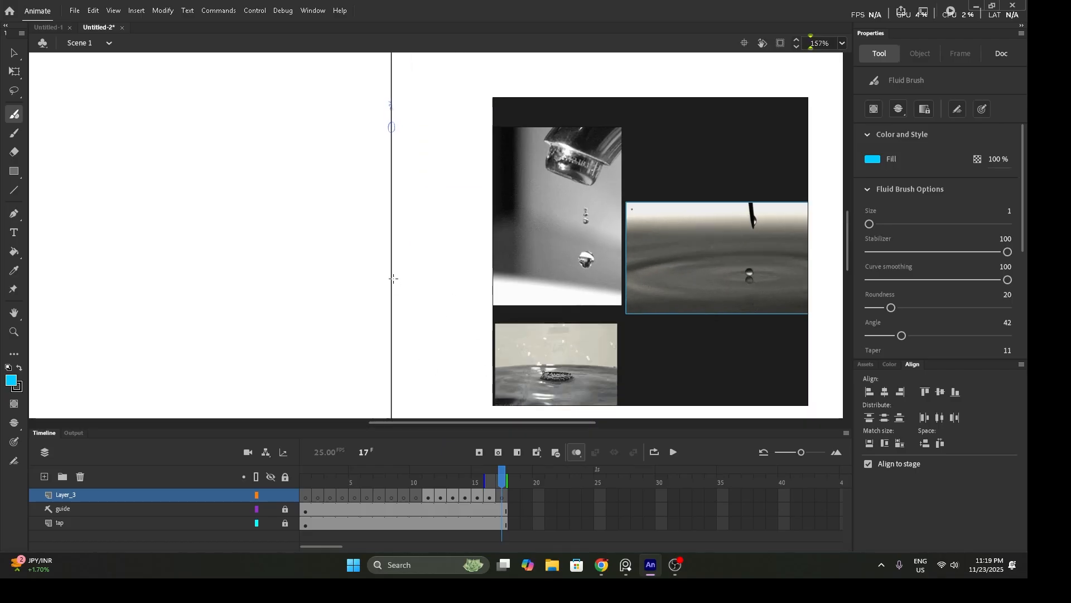
pyautogui.moveTo(391, 279); pyautogui.dragTo(390, 262)
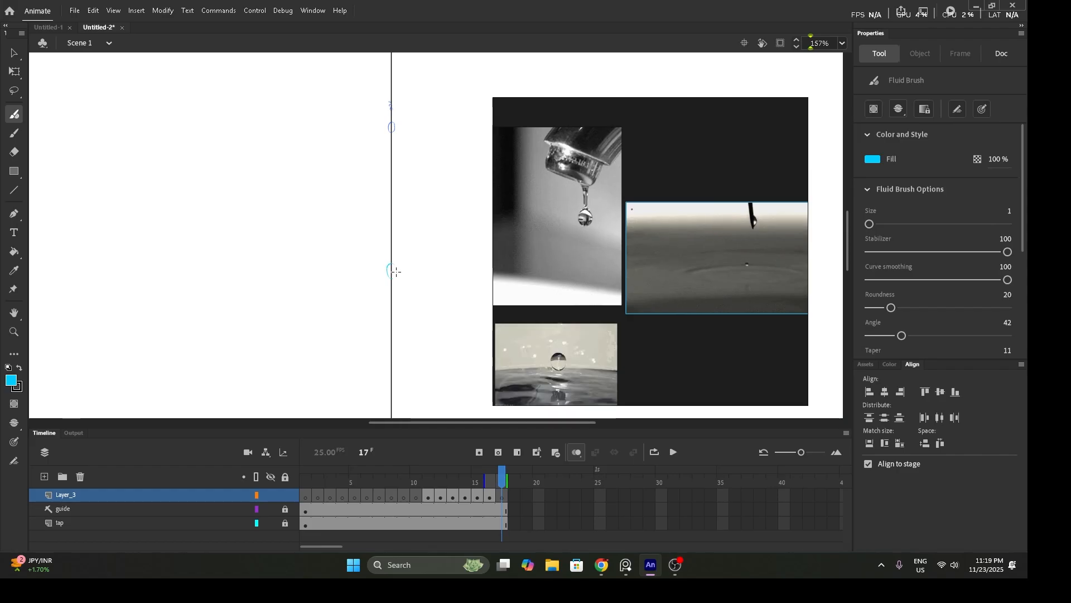
pyautogui.moveTo(390, 279); pyautogui.dragTo(391, 269)
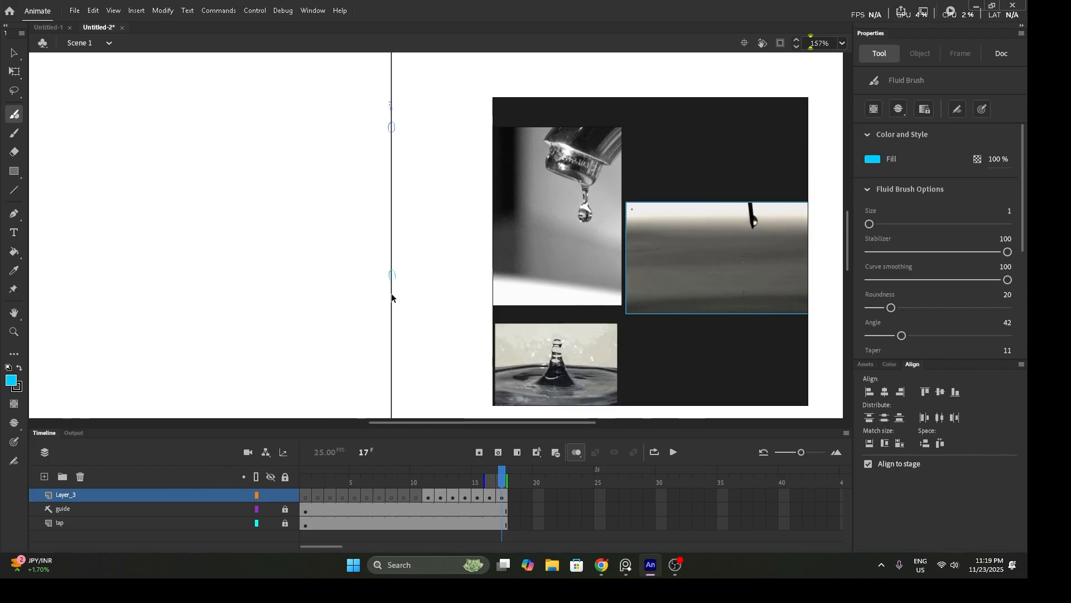
pyautogui.hotkey('ctrl', 'z')
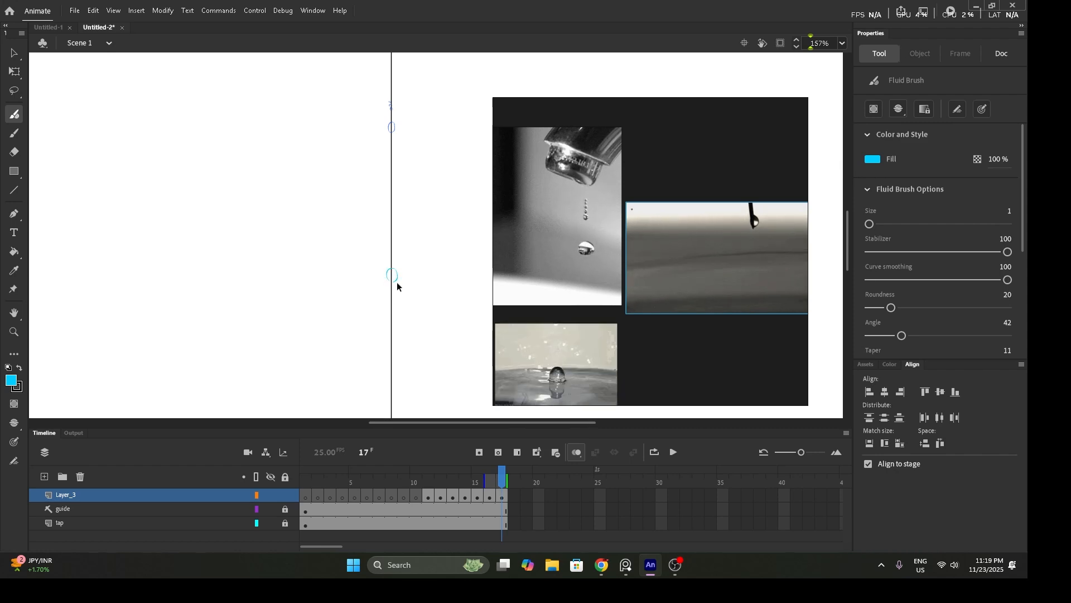
# - Scale the frame 17 drop down to 11.15 wide by 13.8 high, keeping it on the guide line
pyautogui.hotkey('ctrl', 'a')
pyautogui.press('q')
pyautogui.hotkey('ctrl', 'space')
pyautogui.moveTo(365, 246); pyautogui.dragTo(422, 313)
pyautogui.moveTo(439, 153); pyautogui.dragTo(432, 162)
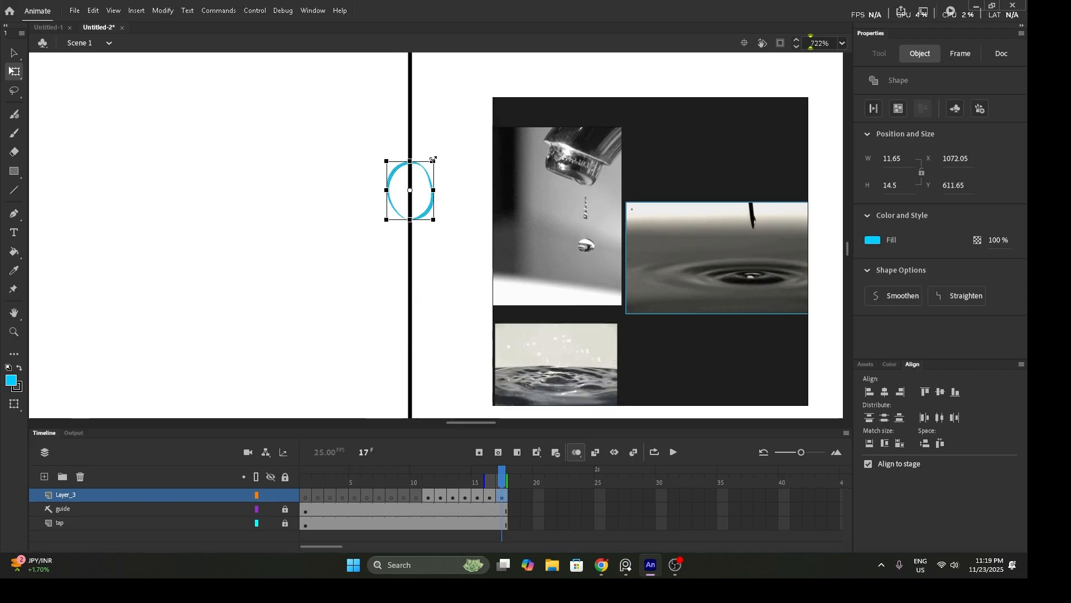
pyautogui.moveTo(428, 212); pyautogui.dragTo(414, 297)
pyautogui.hotkey('ctrl', '-')
pyautogui.hotkey('ctrl', '-')
pyautogui.hotkey('ctrl', '-')
pyautogui.press('space')
pyautogui.press('space')
pyautogui.hotkey('ctrl', 'space')
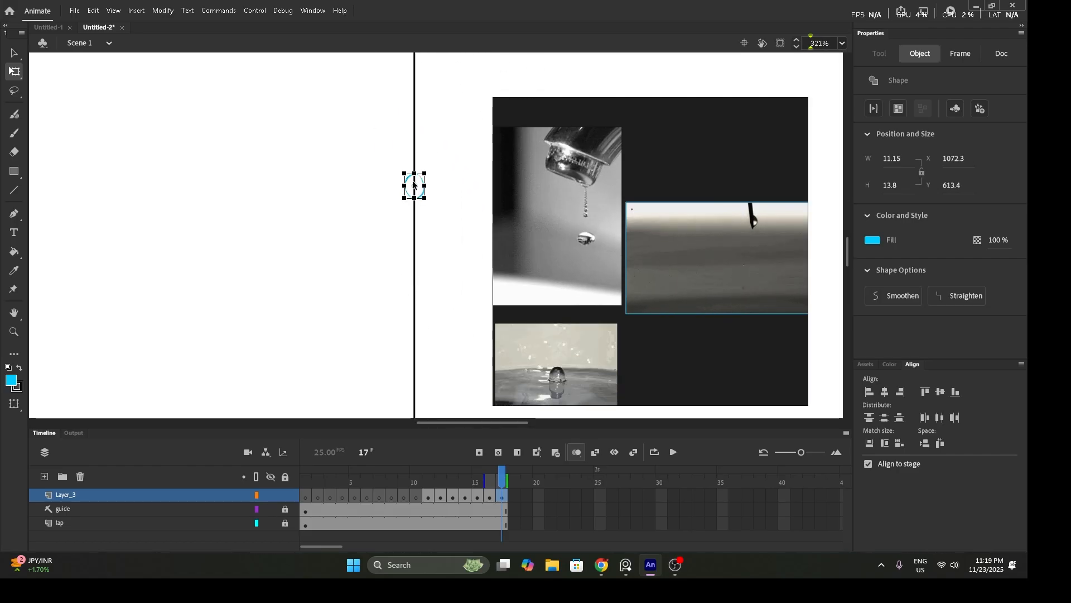
# - Draw small trailing droplets above the oval drop on frame 17 with the Fluid Brush
pyautogui.press('b')
pyautogui.hotkey('ctrl', 'space')
pyautogui.moveTo(395, 139)
pyautogui.mouseDown()
pyautogui.moveTo(443, 211)
pyautogui.moveTo(393, 219)
pyautogui.mouseUp()
pyautogui.hotkey('ctrl', 'z')
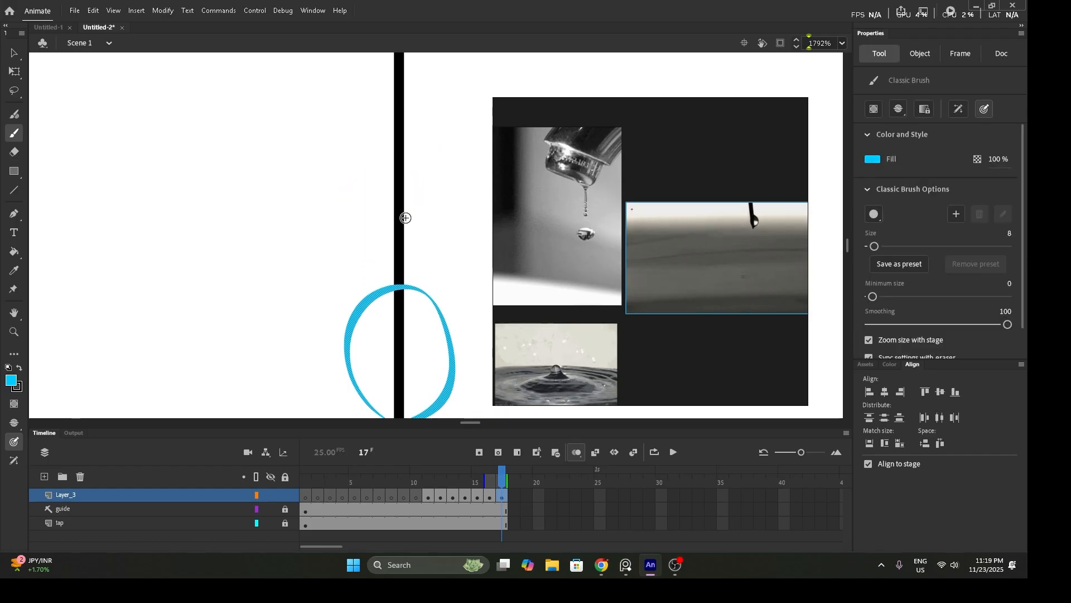
pyautogui.press('y')
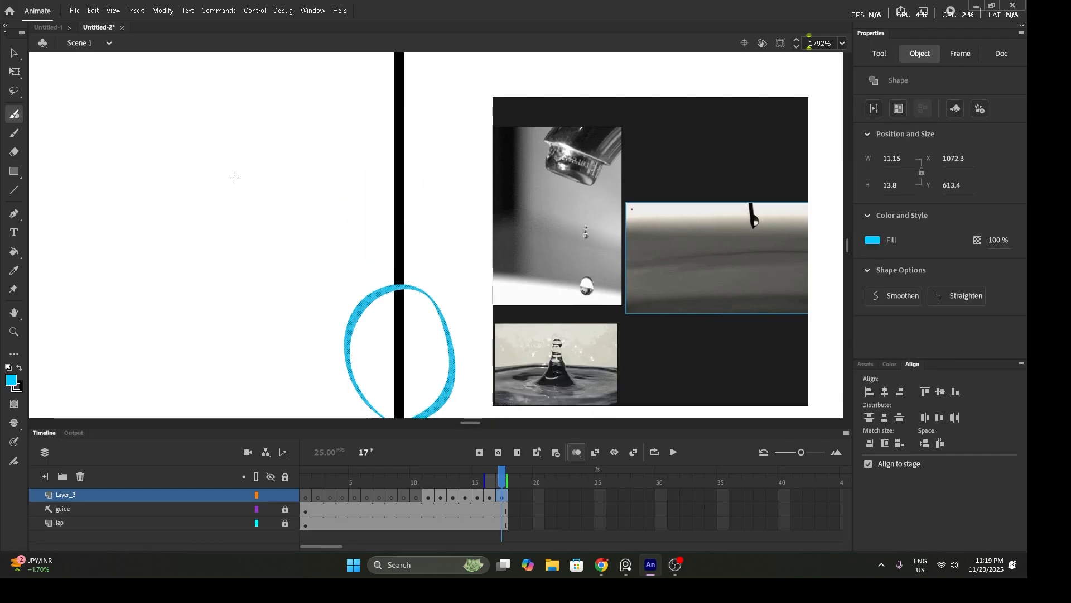
pyautogui.moveTo(397, 199)
pyautogui.mouseDown()
pyautogui.moveTo(384, 220)
pyautogui.moveTo(414, 205)
pyautogui.moveTo(387, 181)
pyautogui.moveTo(415, 194)
pyautogui.moveTo(389, 198)
pyautogui.moveTo(387, 169)
pyautogui.mouseUp()
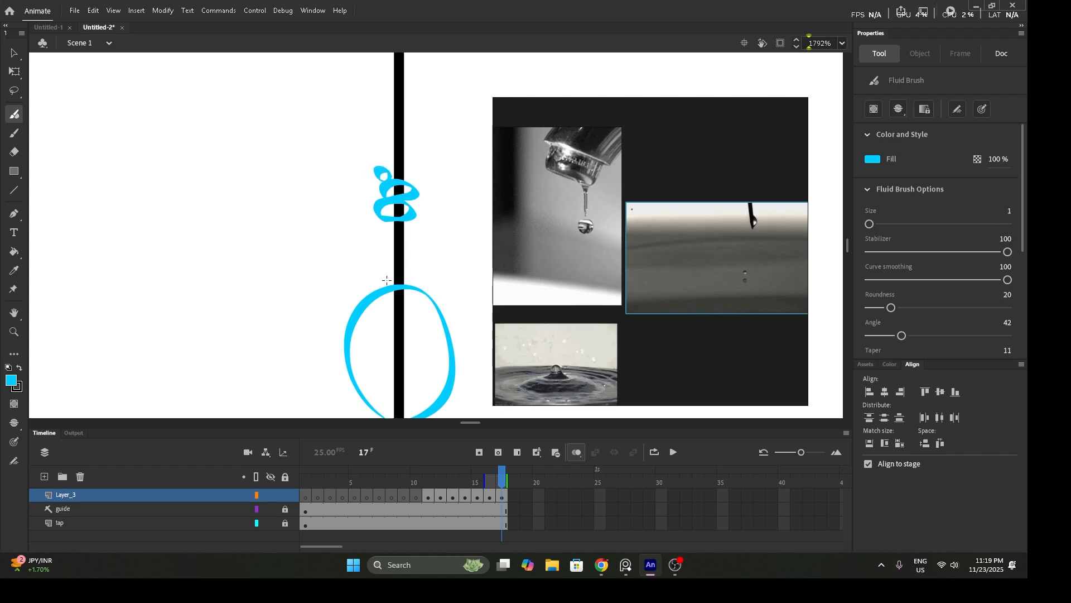
# - Draw a round drop with small trailing droplets near the guide line's lower end on a blank keyframe at frame 18
pyautogui.scroll(-10, 387, 280)
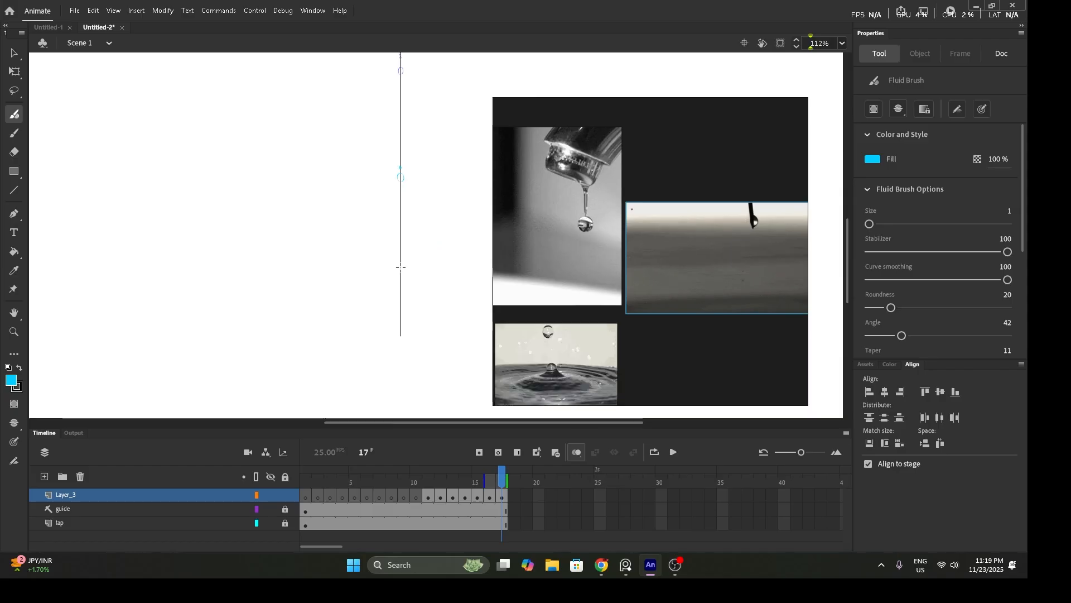
pyautogui.press('.')
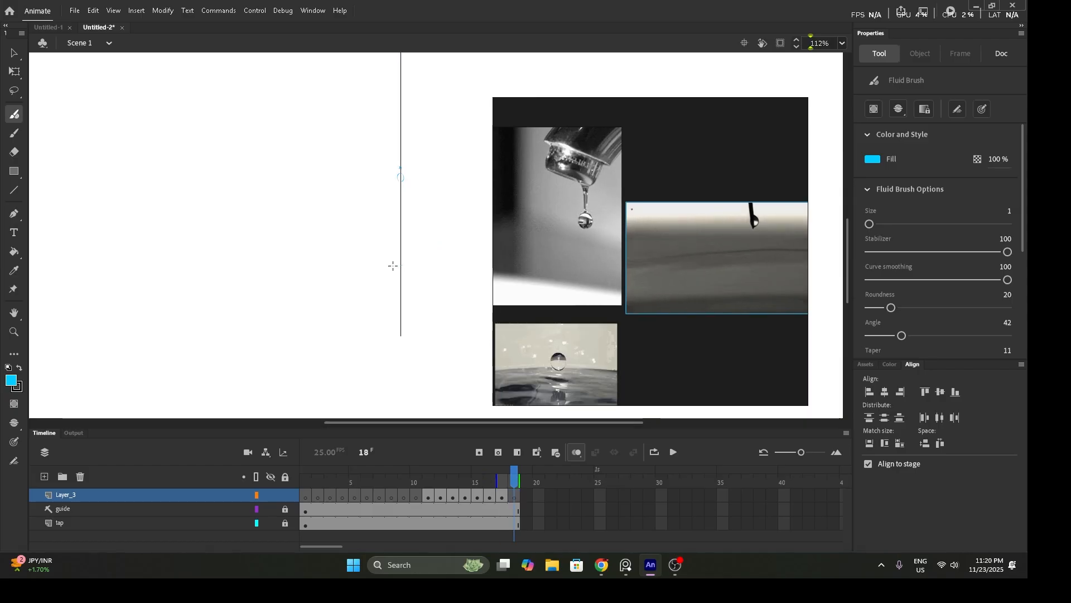
pyautogui.scroll(5, 413, 295)
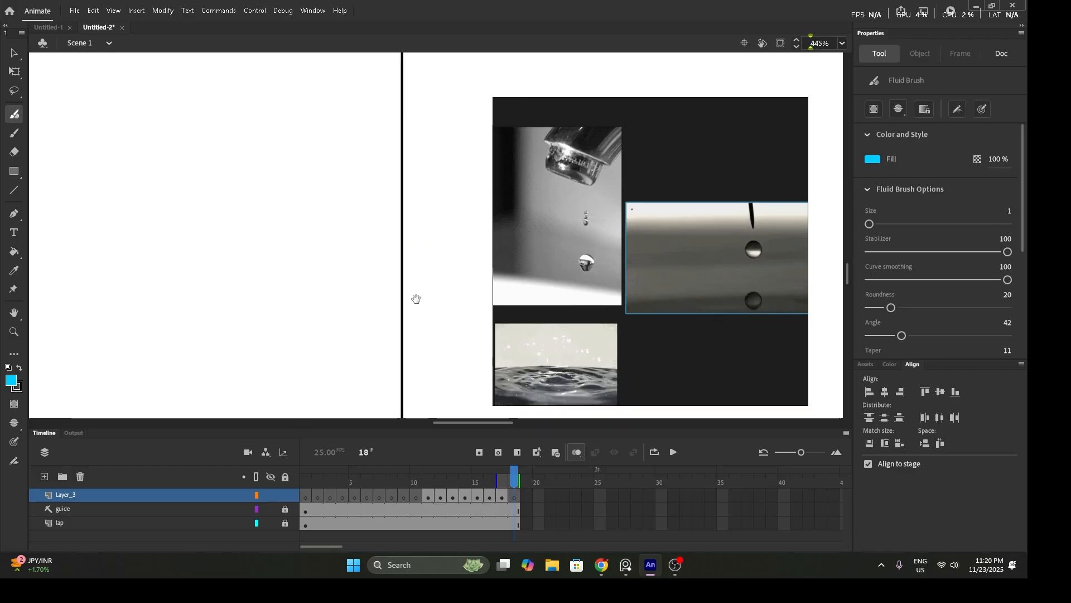
pyautogui.moveTo(394, 320)
pyautogui.mouseDown()
pyautogui.moveTo(398, 304)
pyautogui.moveTo(409, 318)
pyautogui.moveTo(394, 319)
pyautogui.mouseUp()
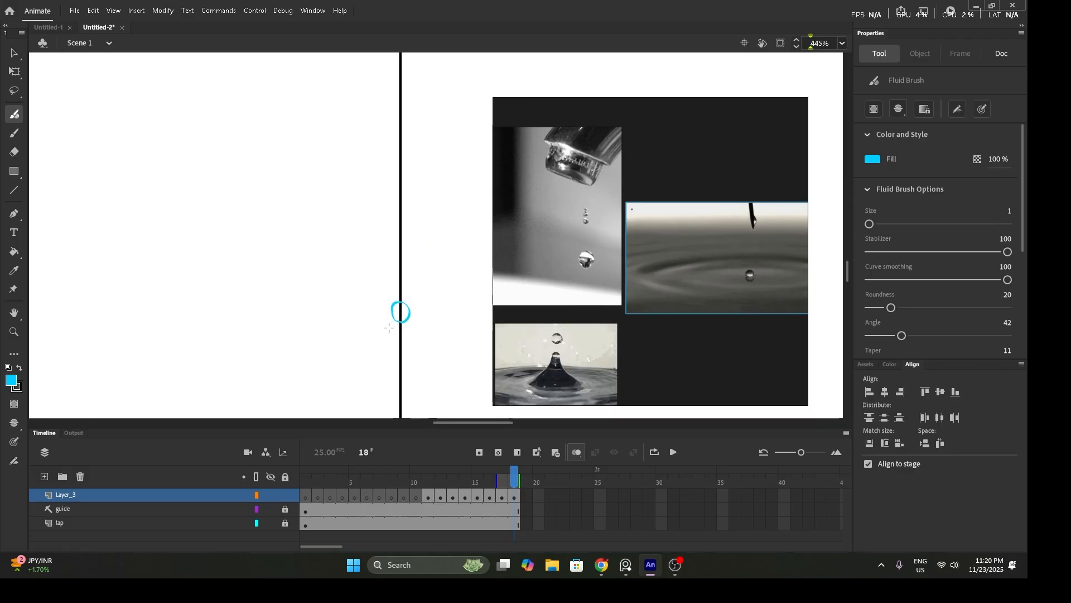
pyautogui.moveTo(400, 278); pyautogui.dragTo(402, 287)
pyautogui.hotkey('ctrl', 'z')
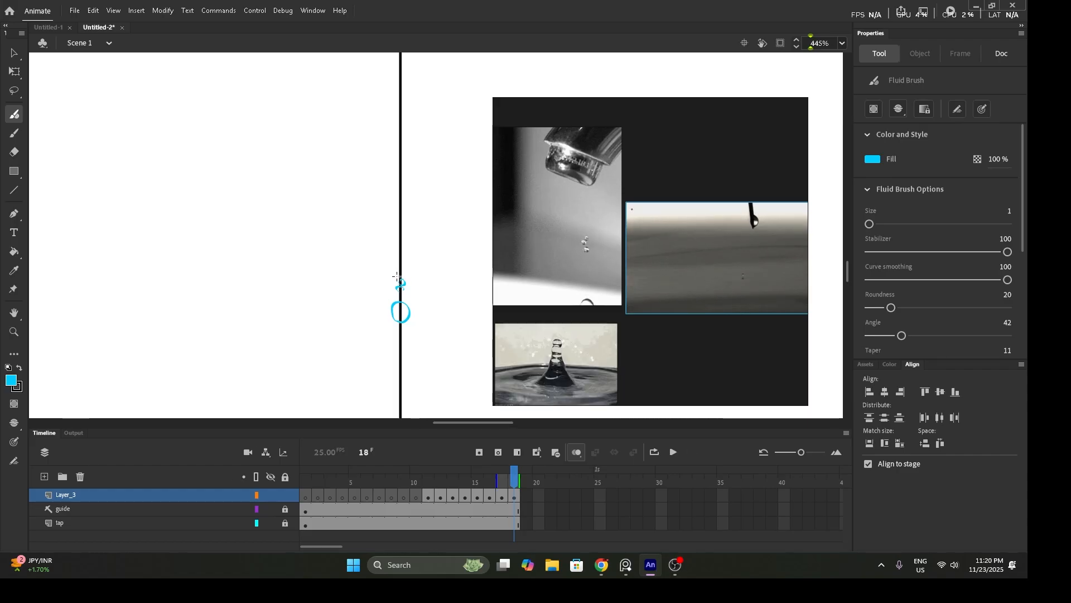
pyautogui.moveTo(395, 275); pyautogui.dragTo(394, 272)
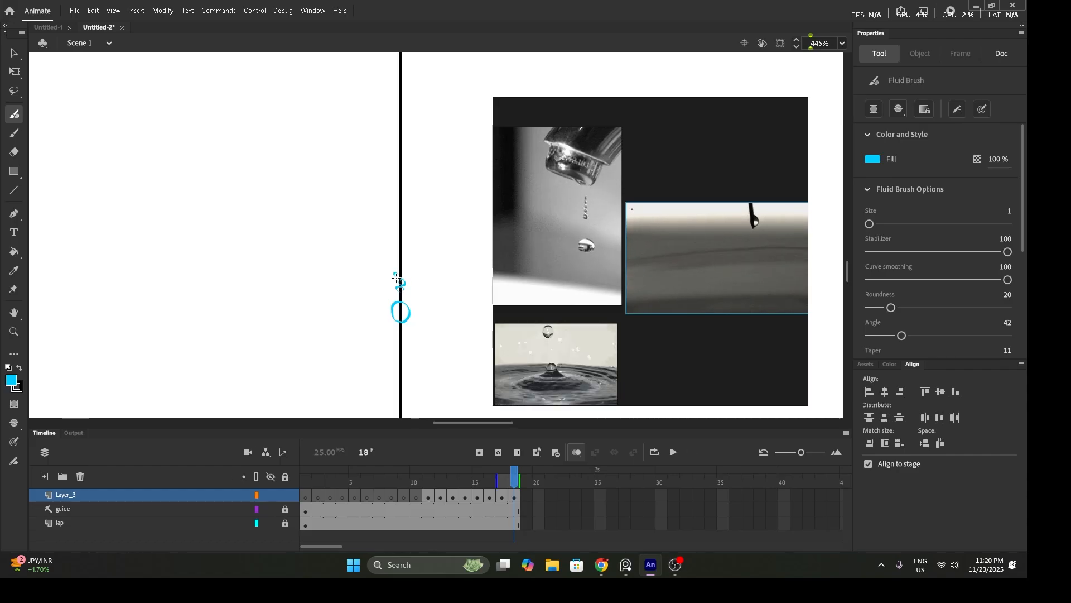
# - Draw a small curved splash bump across the bottom end of the guide line on frame 18
pyautogui.hotkey('ctrl', '-')
pyautogui.hotkey('ctrl', '-')
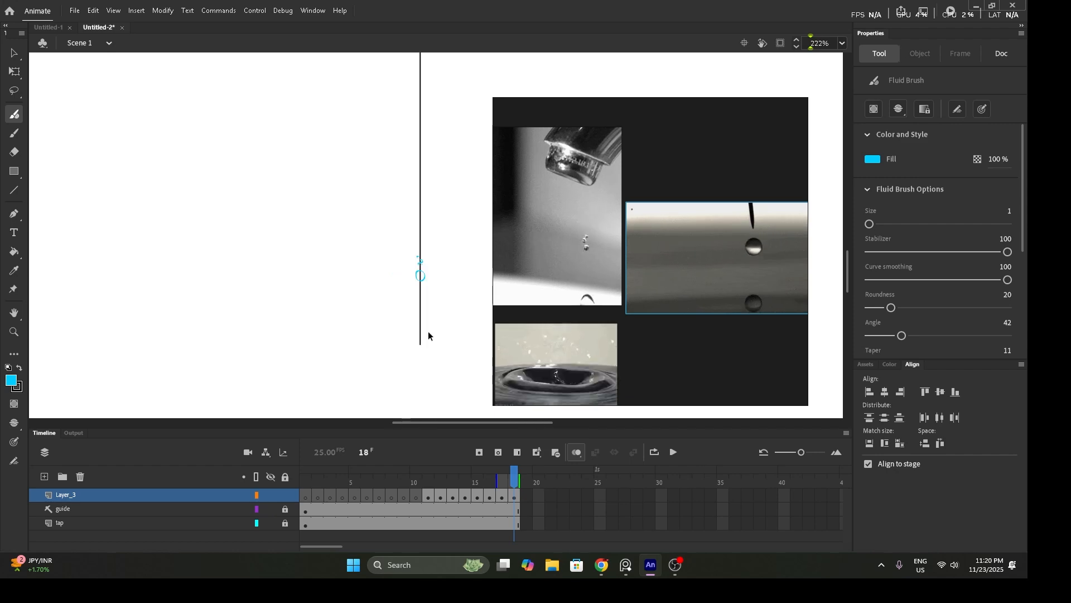
pyautogui.moveTo(444, 301); pyautogui.dragTo(402, 371)
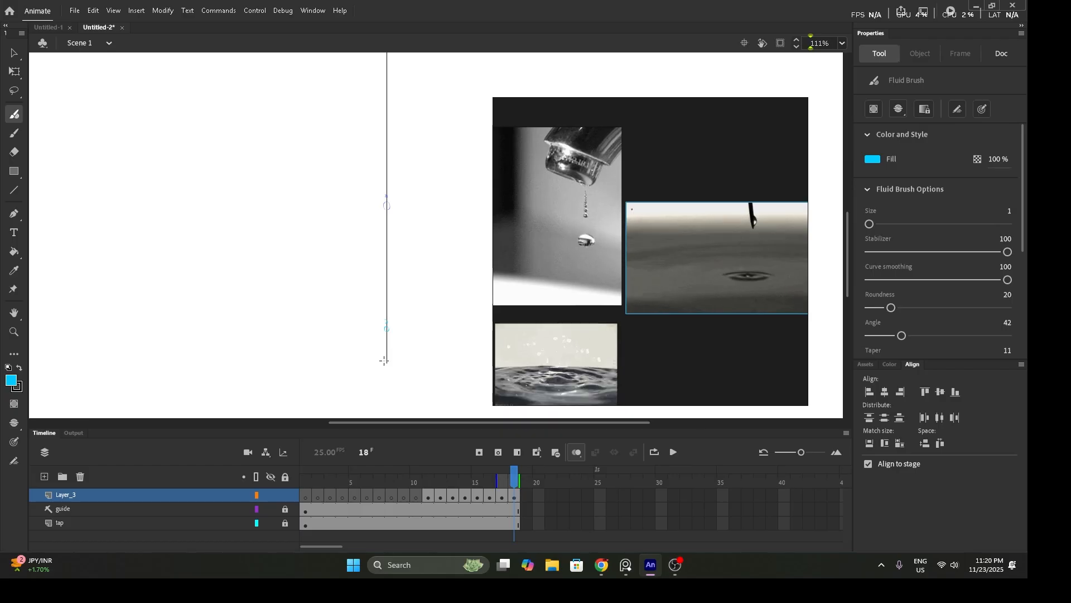
pyautogui.moveTo(366, 328); pyautogui.dragTo(431, 388)
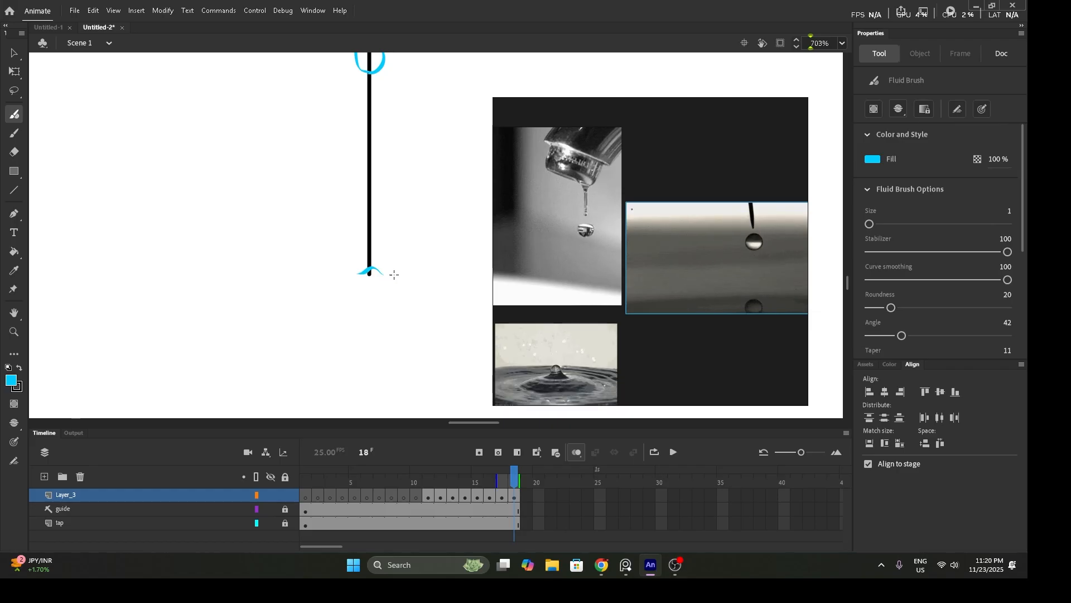
pyautogui.moveTo(374, 270)
pyautogui.mouseDown()
pyautogui.moveTo(348, 277)
pyautogui.moveTo(372, 267)
pyautogui.moveTo(394, 276)
pyautogui.mouseUp()
pyautogui.hotkey('ctrl', 'z')
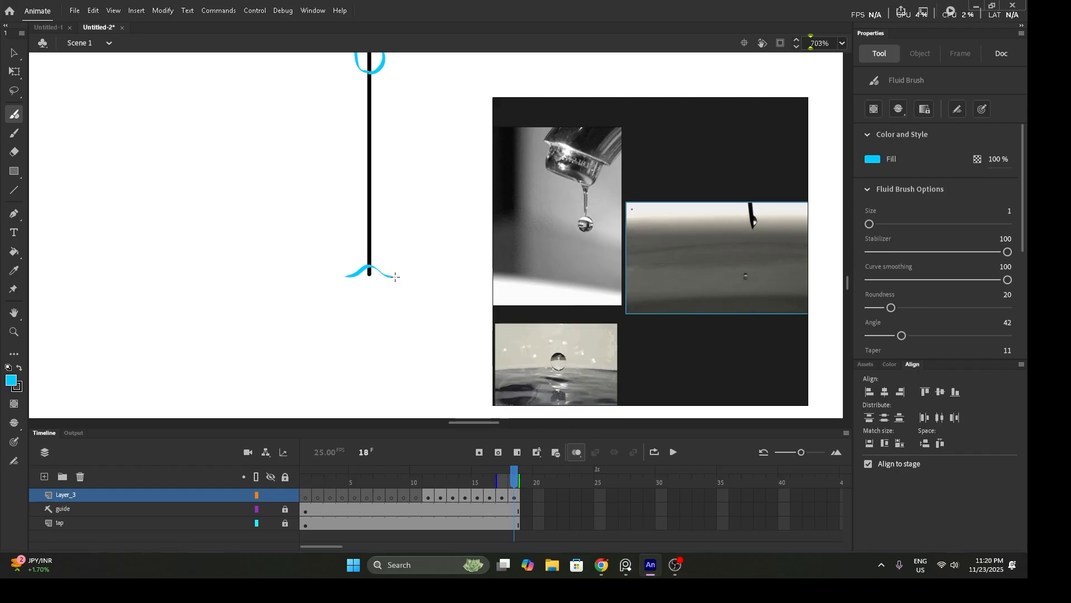
# - Draw a tall splash column topped by a small round droplet on a blank keyframe at frame 19
pyautogui.press('F6')
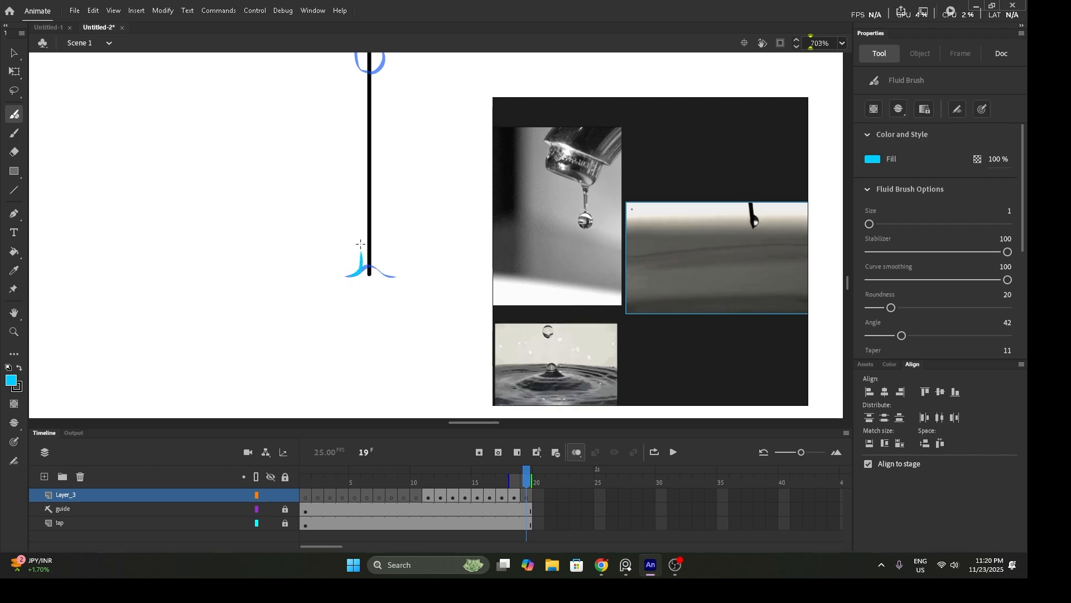
pyautogui.moveTo(373, 237); pyautogui.dragTo(401, 270)
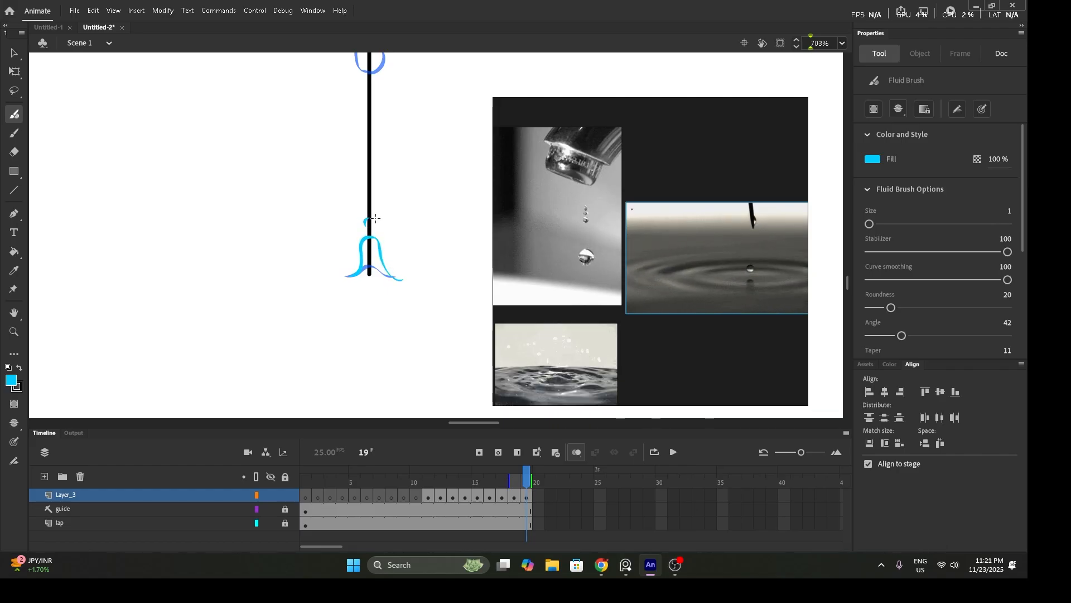
pyautogui.moveTo(364, 220)
pyautogui.mouseDown()
pyautogui.moveTo(372, 230)
pyautogui.moveTo(366, 220)
pyautogui.mouseUp()
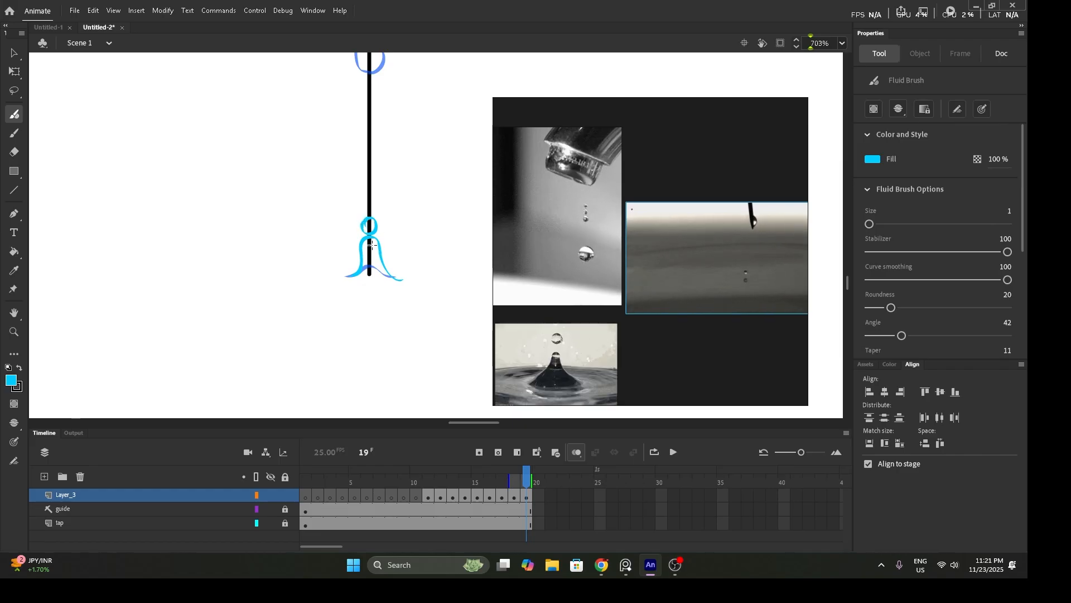
# - Draw a wavy ripple line at the guide line's base on frame 20 and a lower, wider one on frame 21, using blank keyframes
pyautogui.press('F7')
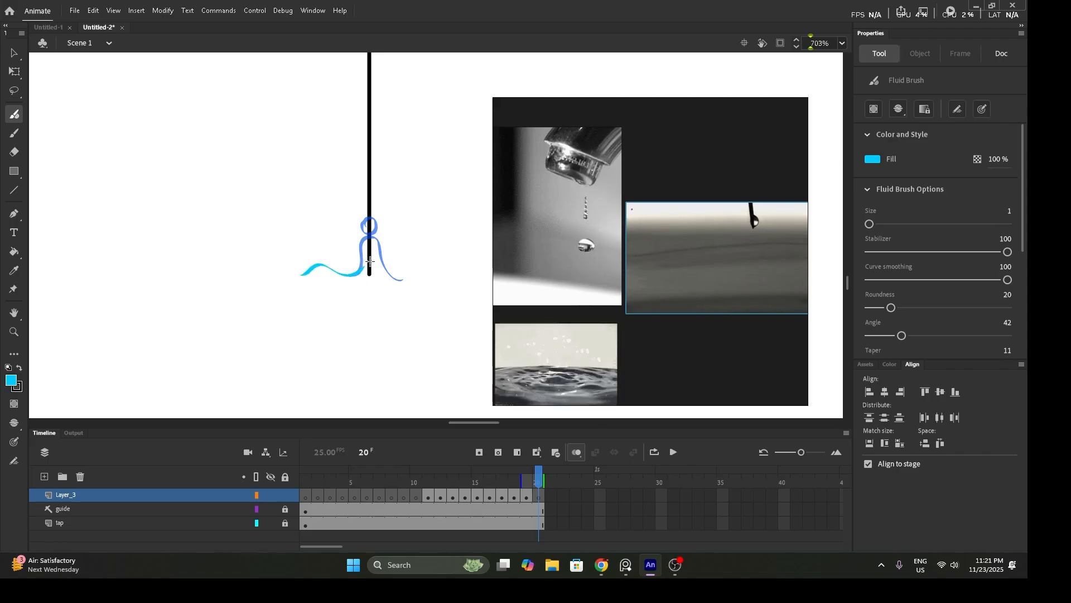
pyautogui.moveTo(407, 273); pyautogui.dragTo(456, 276)
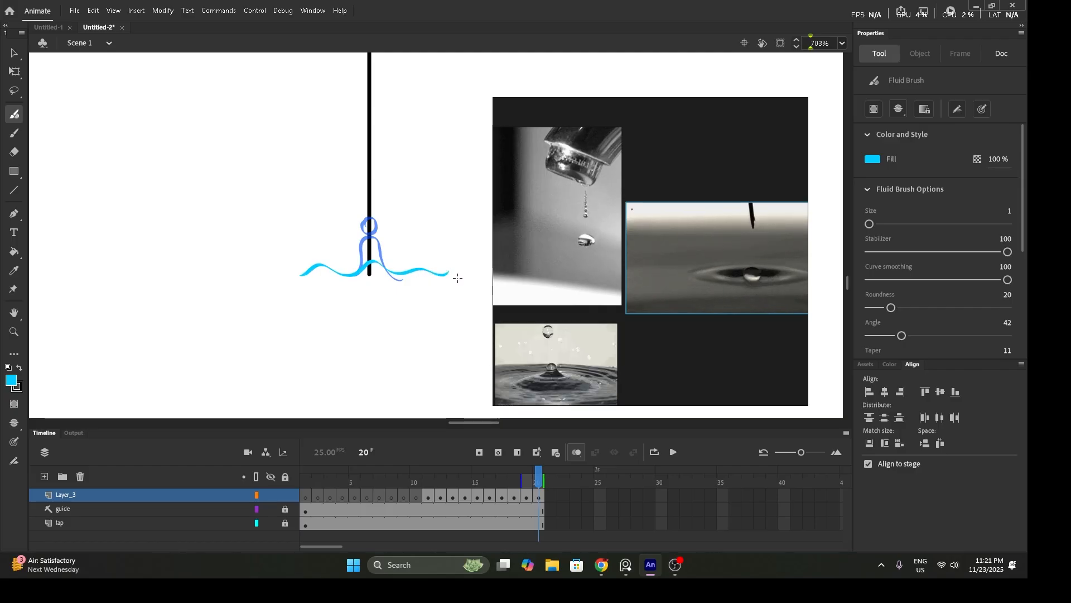
pyautogui.press('F7')
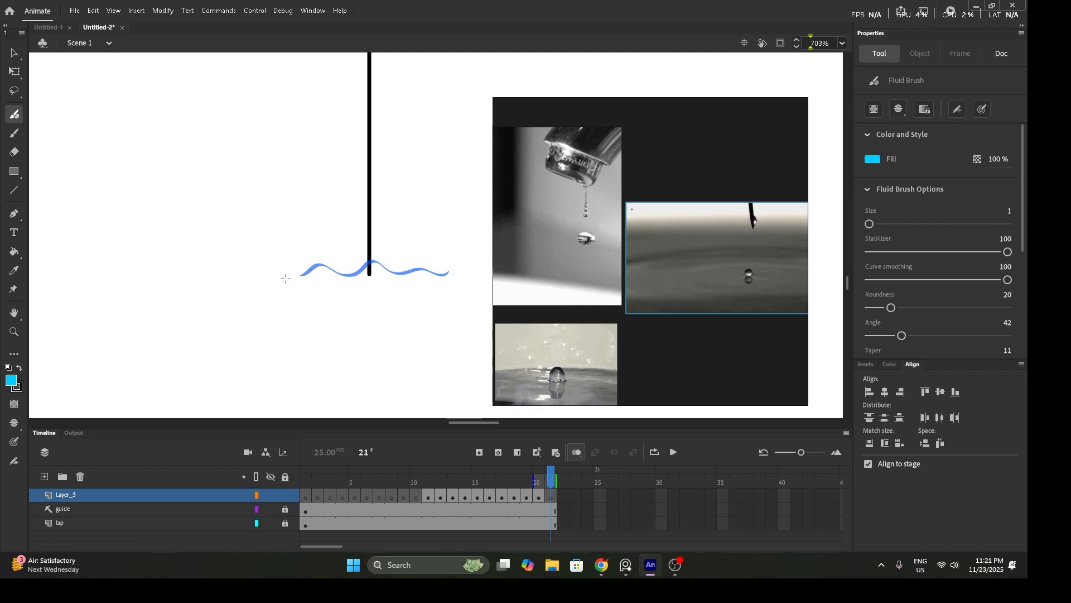
pyautogui.moveTo(307, 275); pyautogui.dragTo(343, 280)
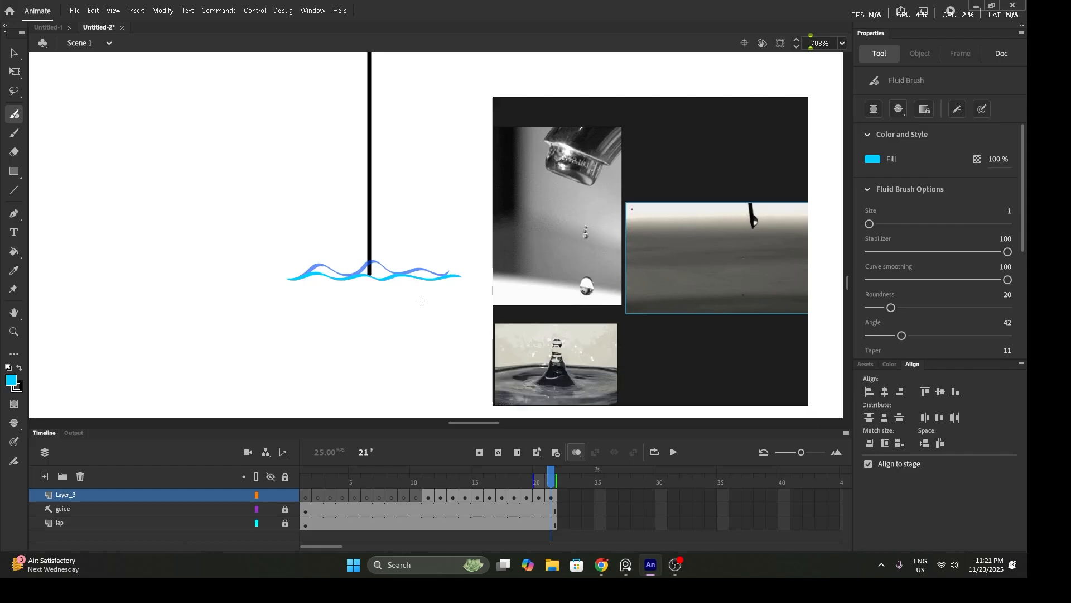
# - Draw progressively flatter ripple lines at the guide line's base on blank keyframes at frames 22, 23 and 24
pyautogui.press('F7')
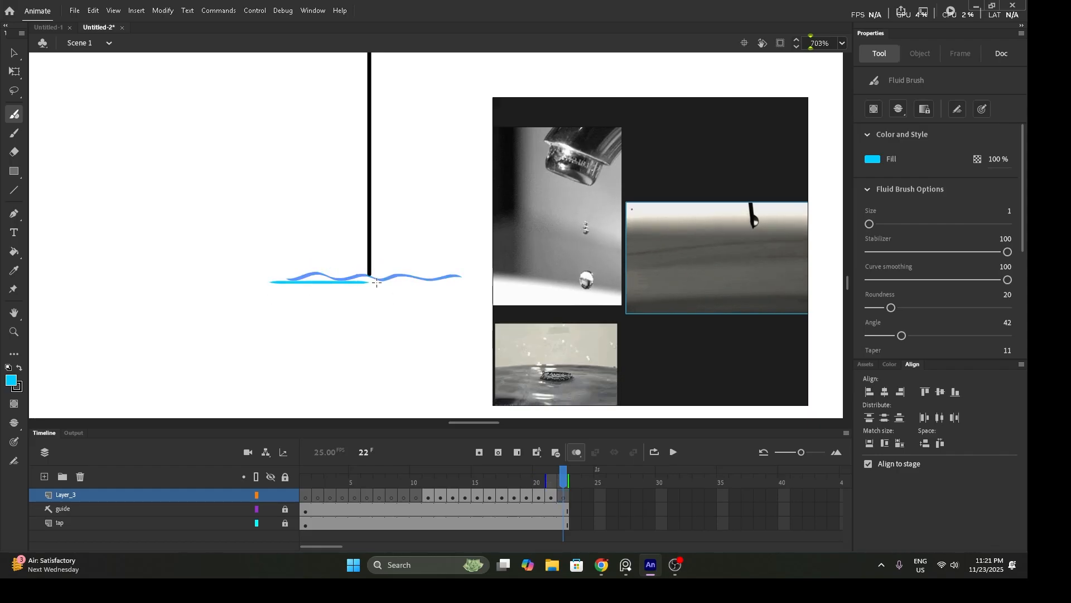
pyautogui.hotkey('ctrl', 'z')
pyautogui.moveTo(289, 276); pyautogui.dragTo(467, 280)
pyautogui.press('F7')
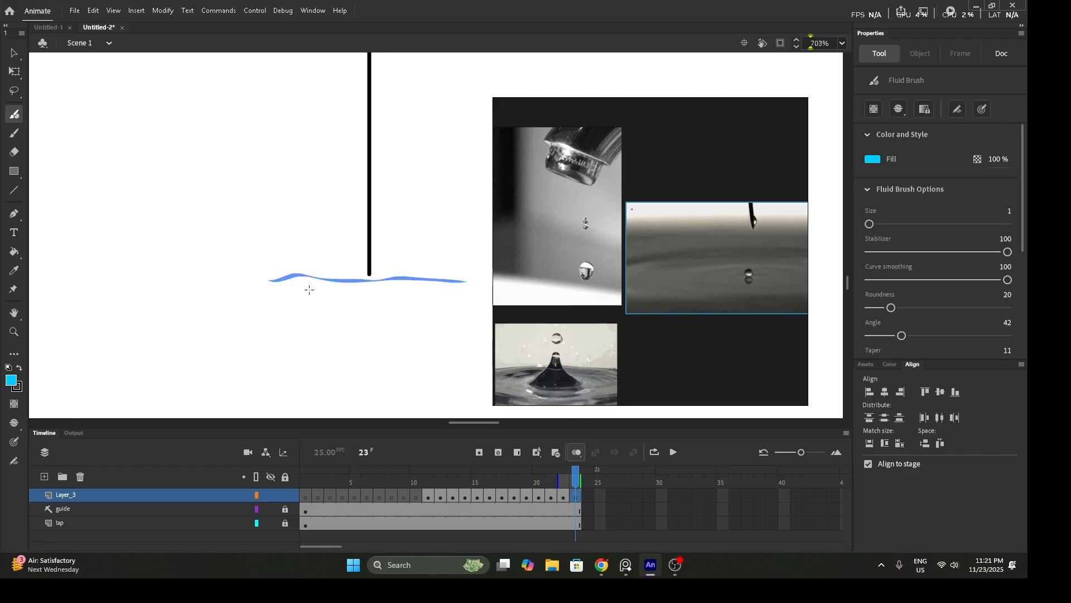
pyautogui.moveTo(261, 283); pyautogui.dragTo(333, 282)
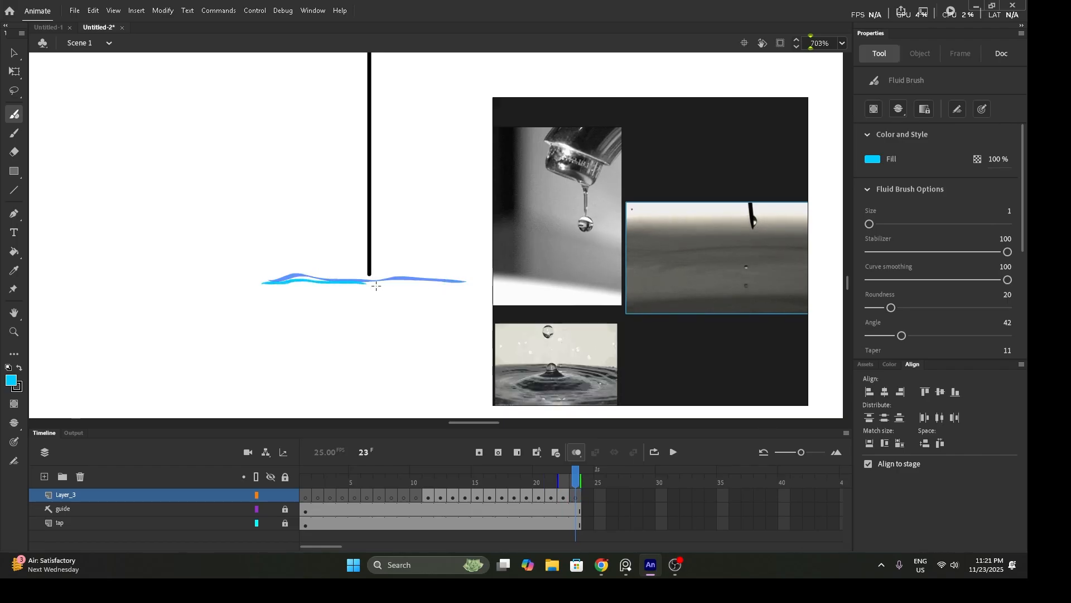
pyautogui.press('F7')
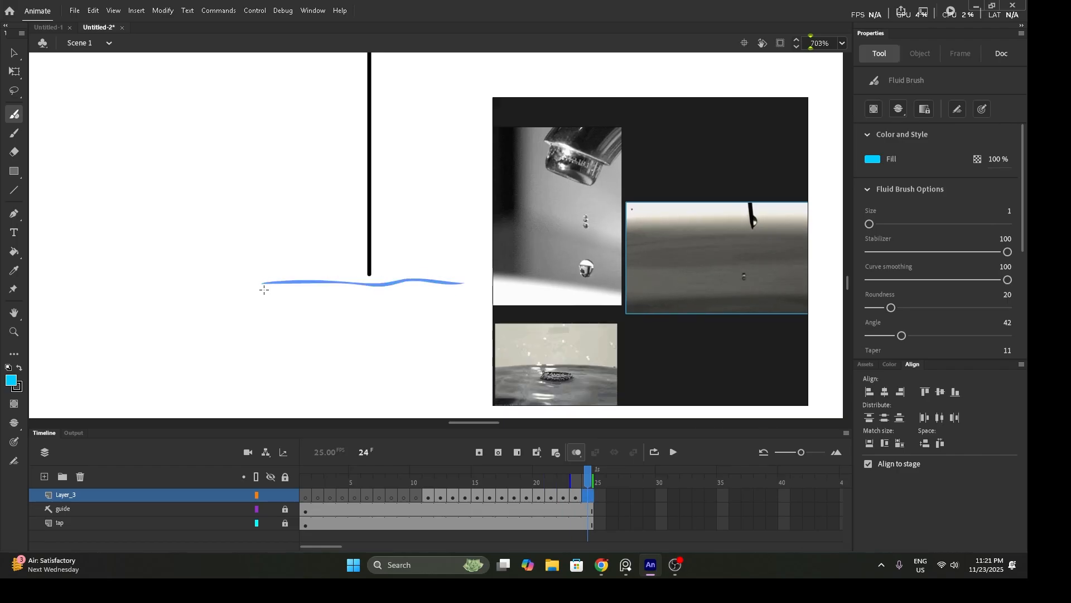
pyautogui.moveTo(257, 285); pyautogui.dragTo(322, 286)
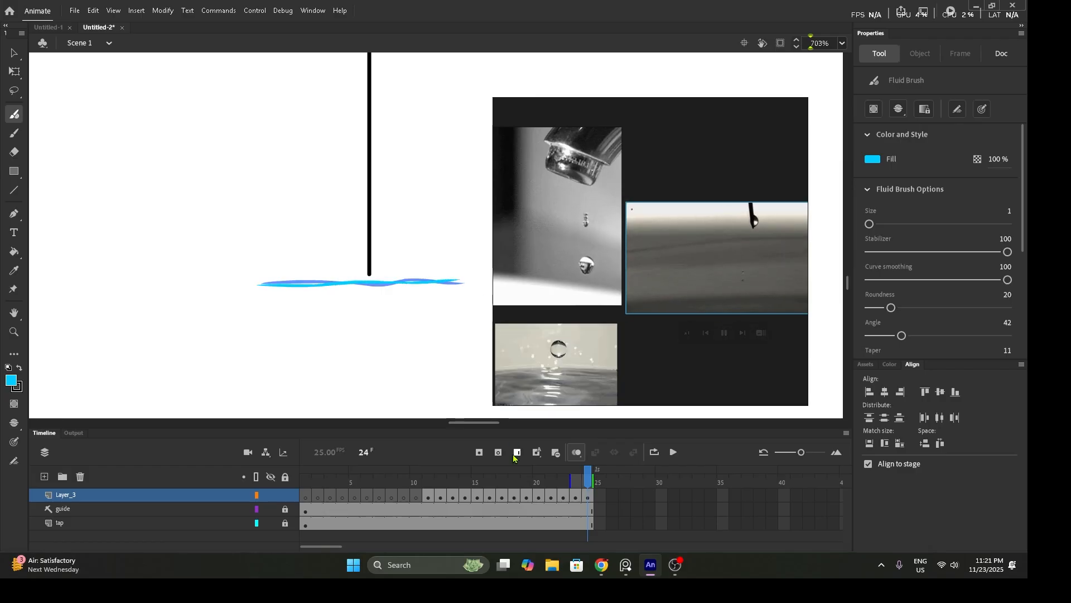
# - Return to frame 1, play the animation as a test movie, and move the reference clips away from the tap
pyautogui.moveTo(590, 485); pyautogui.dragTo(306, 483)
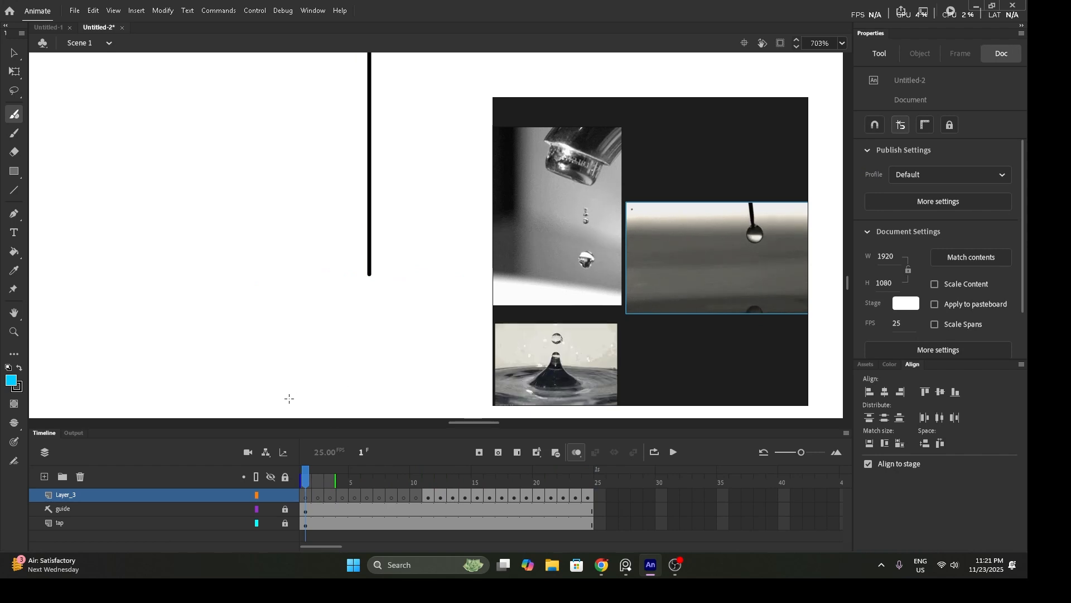
pyautogui.hotkey('ctrl', 'Return')
pyautogui.moveTo(605, 172); pyautogui.dragTo(860, 196)
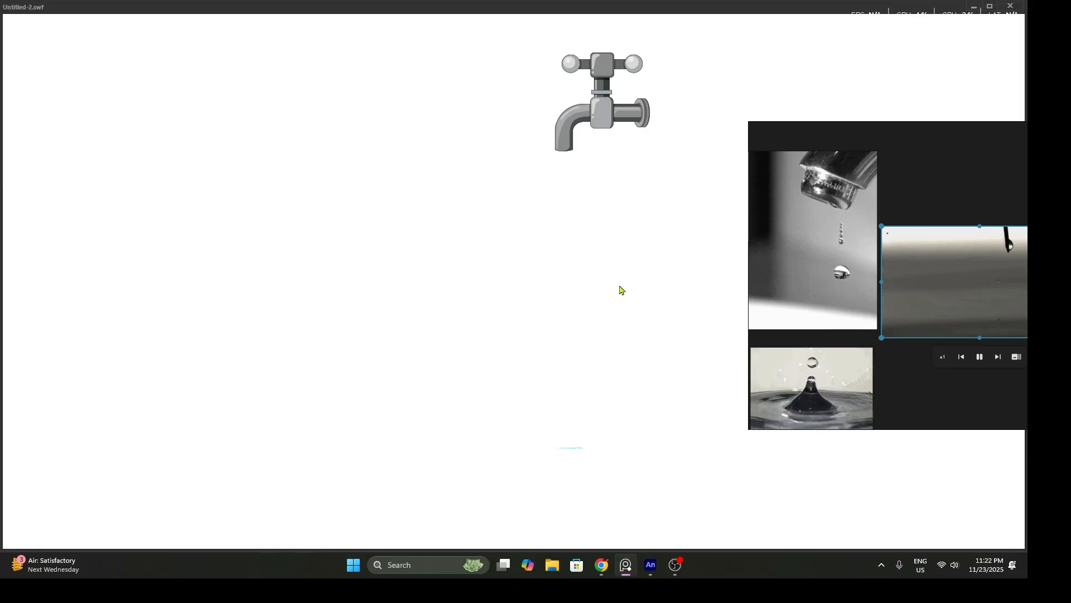
# - Inspect the test movie enlarged around the falling drop, restore its full view, and close the preview
pyautogui.rightClick(619, 290)
pyautogui.click(645, 280)
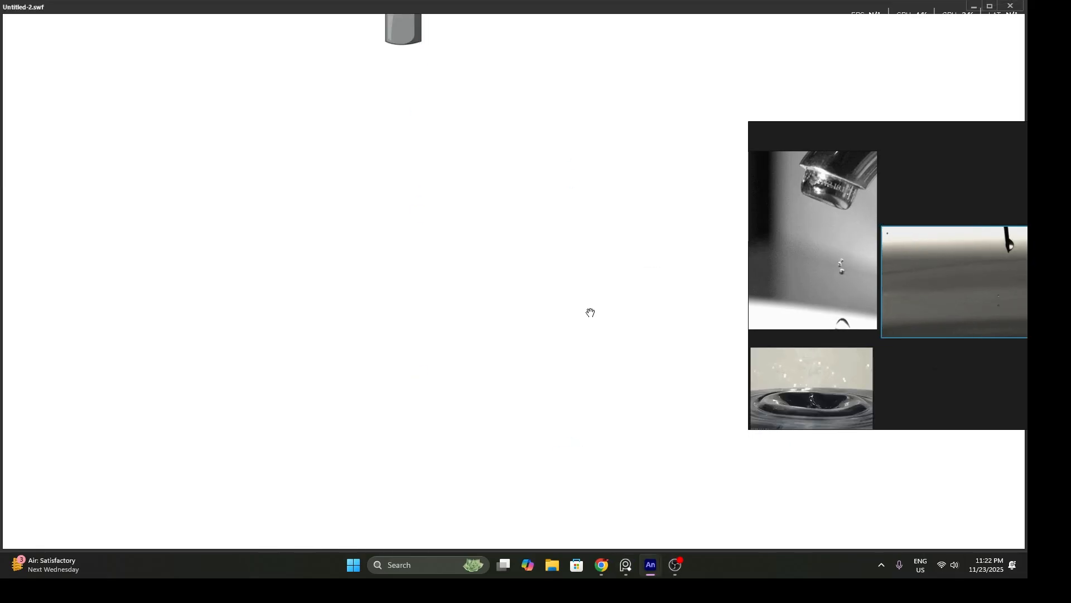
pyautogui.rightClick(589, 273)
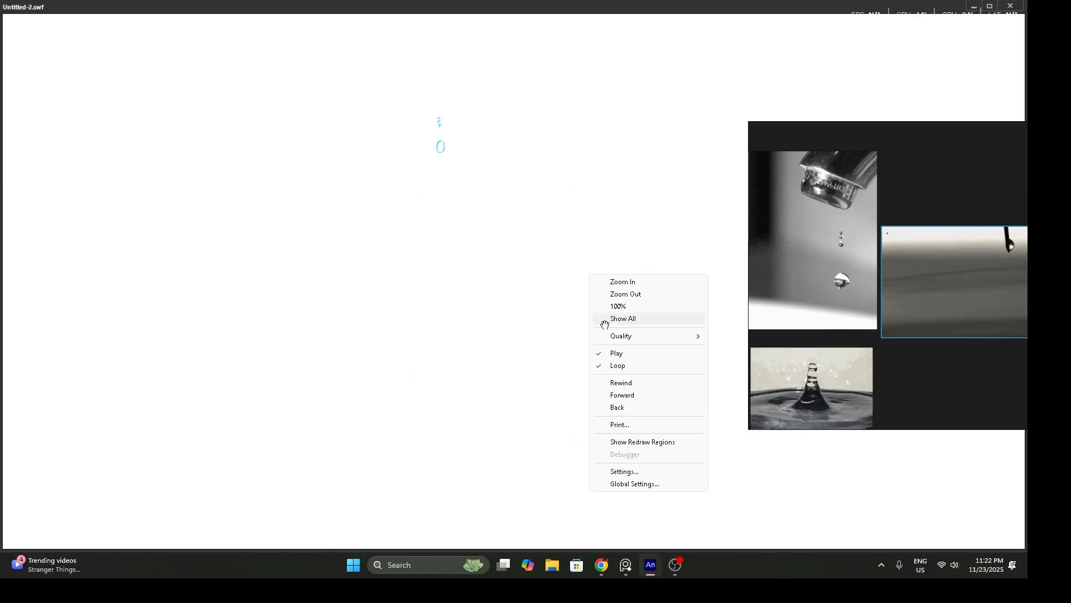
pyautogui.click(631, 318)
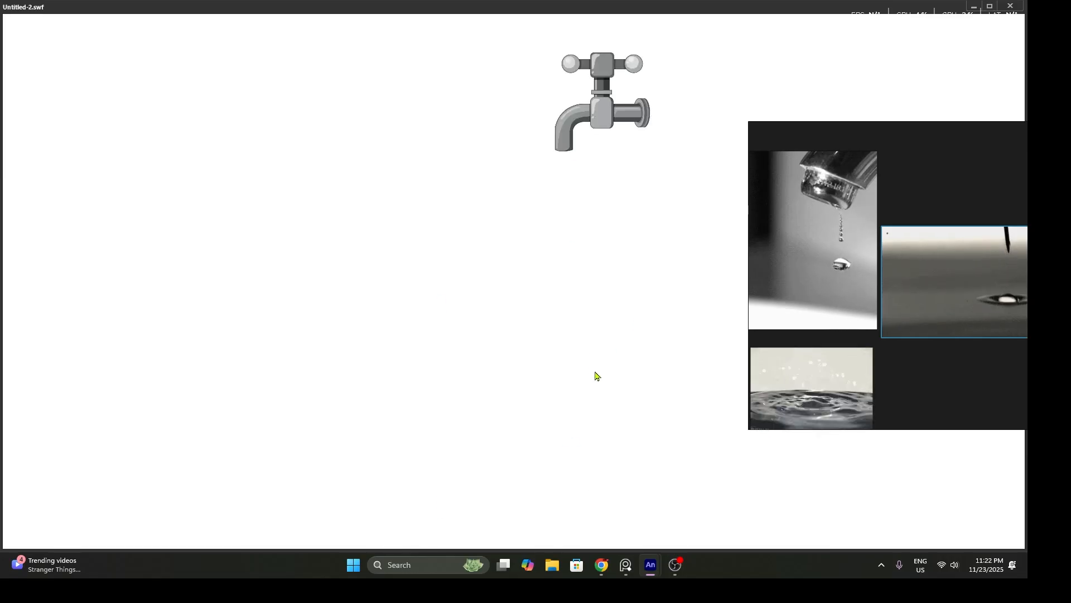
pyautogui.click(1011, 6)
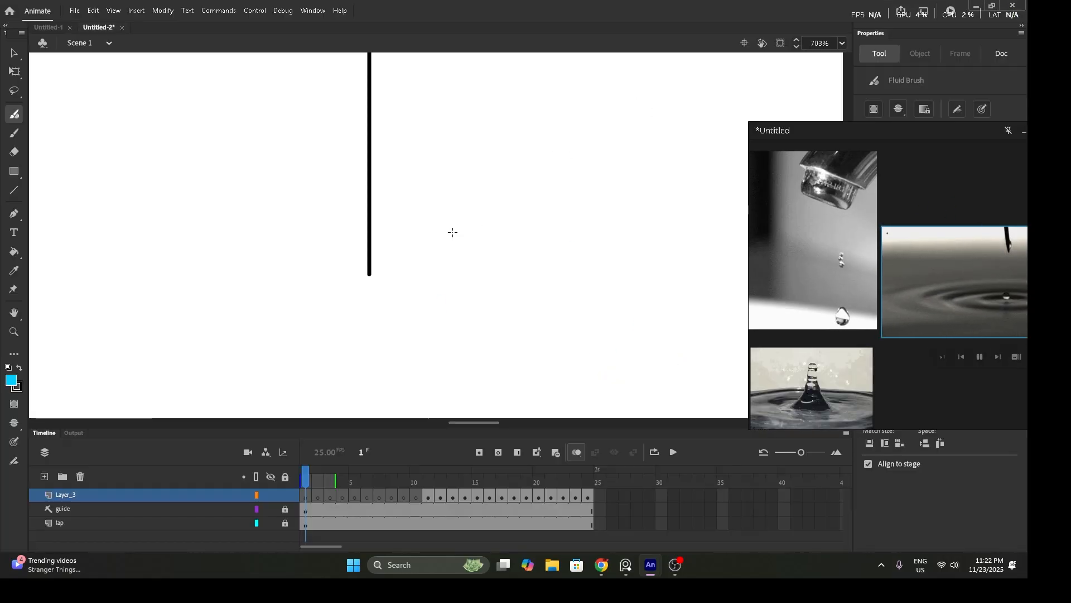
# - Go to frame 11, hide the tap layer, and turn off onion skinning so only the drop and guide line show
pyautogui.moveTo(445, 149)
pyautogui.mouseDown()
pyautogui.moveTo(418, 294)
pyautogui.moveTo(407, 135)
pyautogui.moveTo(434, 321)
pyautogui.mouseUp()
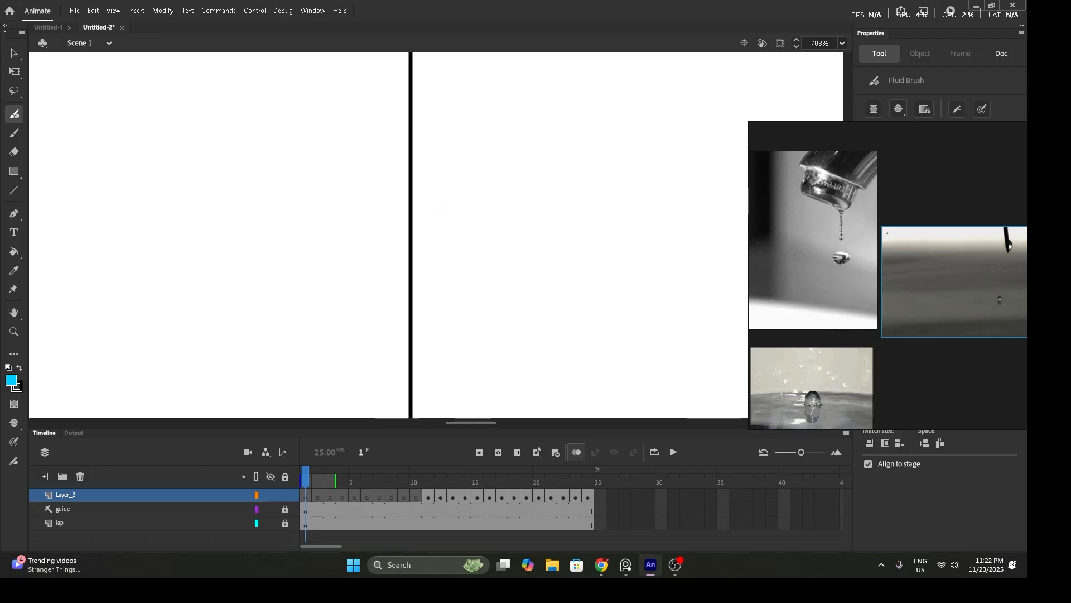
pyautogui.scroll(-3, 441, 210)
pyautogui.moveTo(418, 154); pyautogui.dragTo(473, 279)
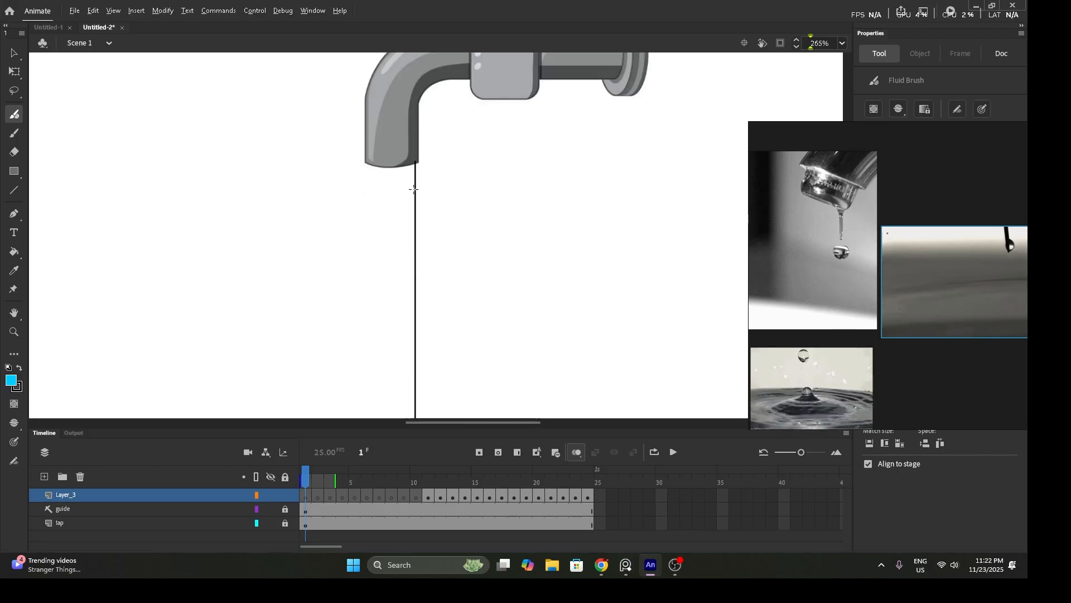
pyautogui.scroll(1, 413, 192)
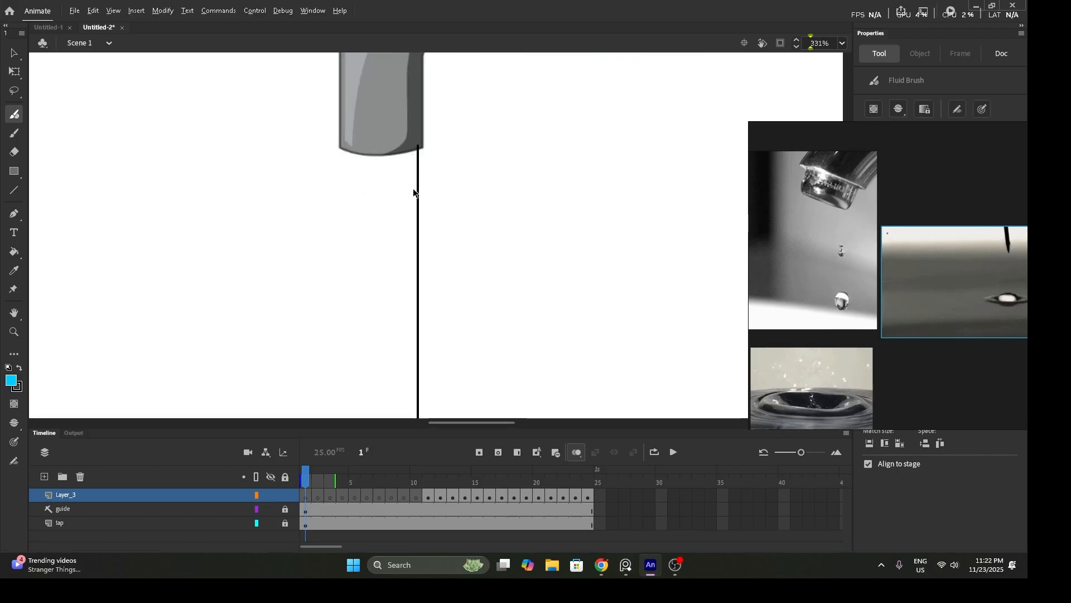
pyautogui.scroll(2, 414, 193)
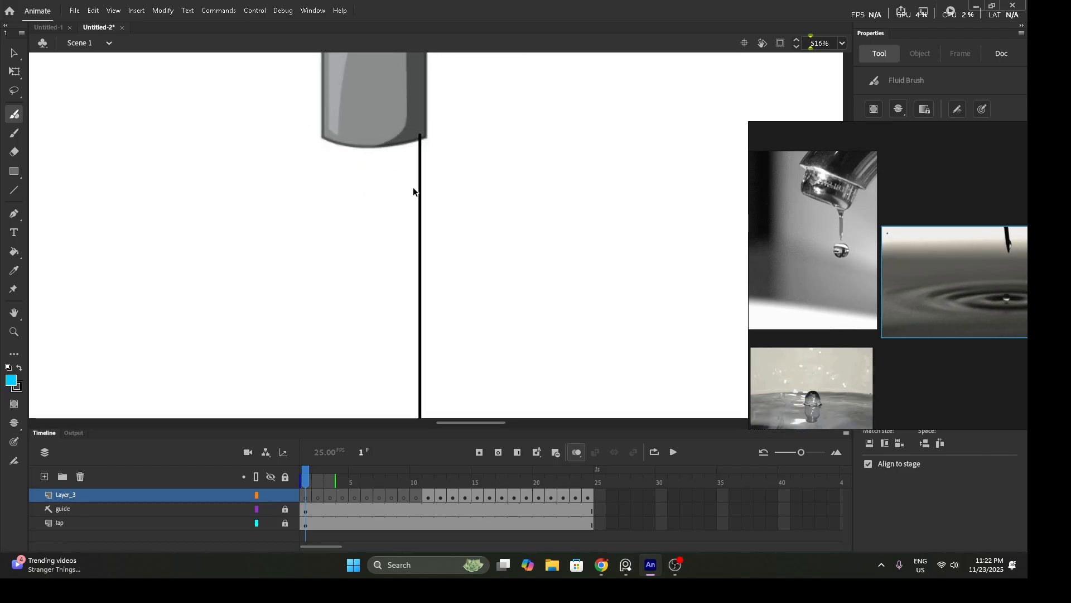
pyautogui.moveTo(424, 190); pyautogui.dragTo(421, 152)
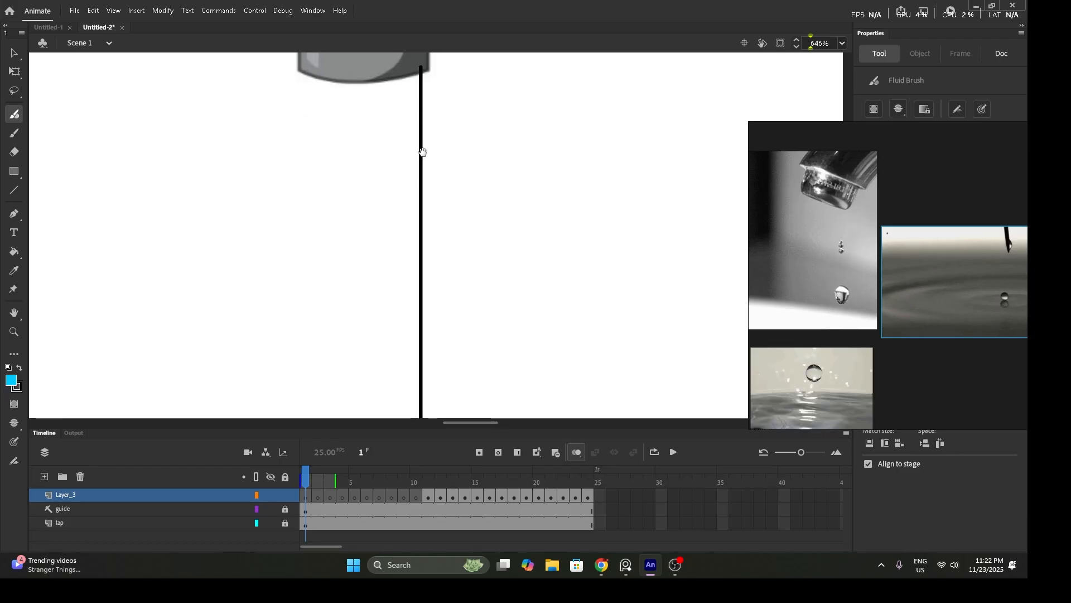
pyautogui.moveTo(378, 476); pyautogui.dragTo(427, 477)
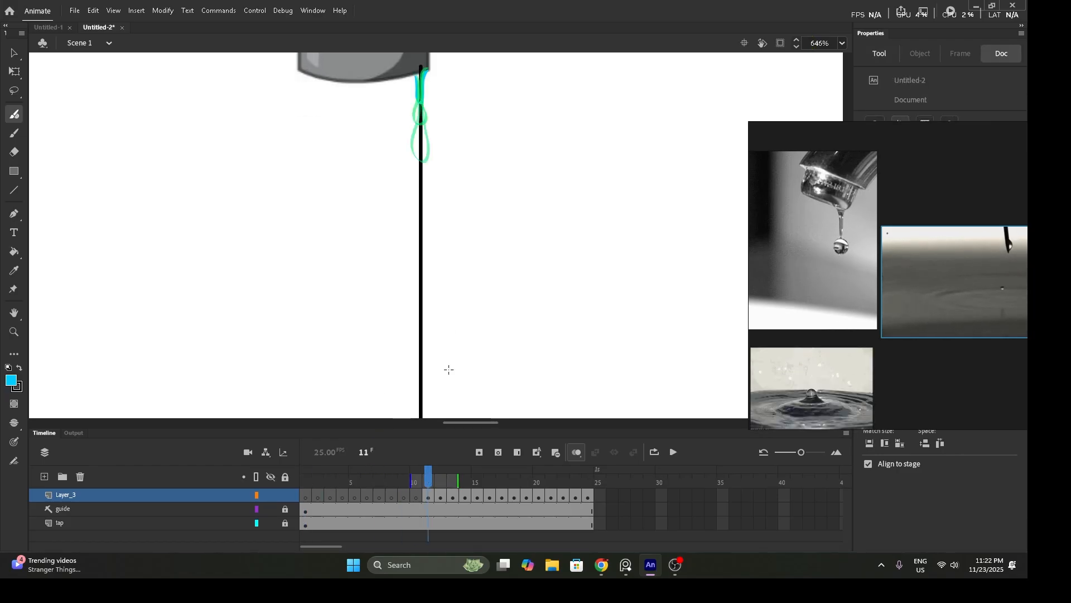
pyautogui.scroll(5, 430, 299)
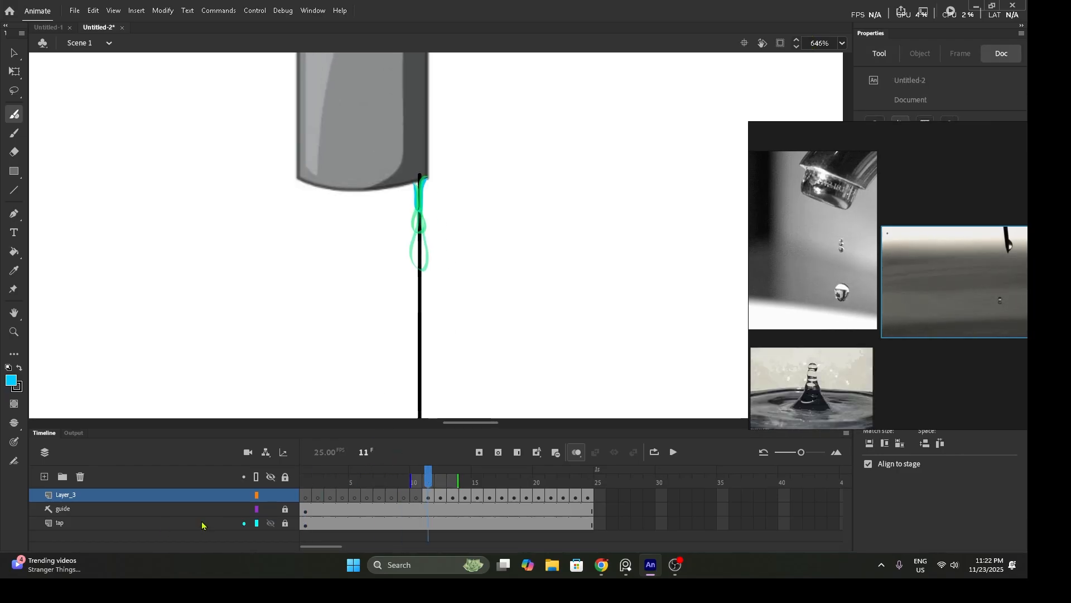
pyautogui.click(271, 524)
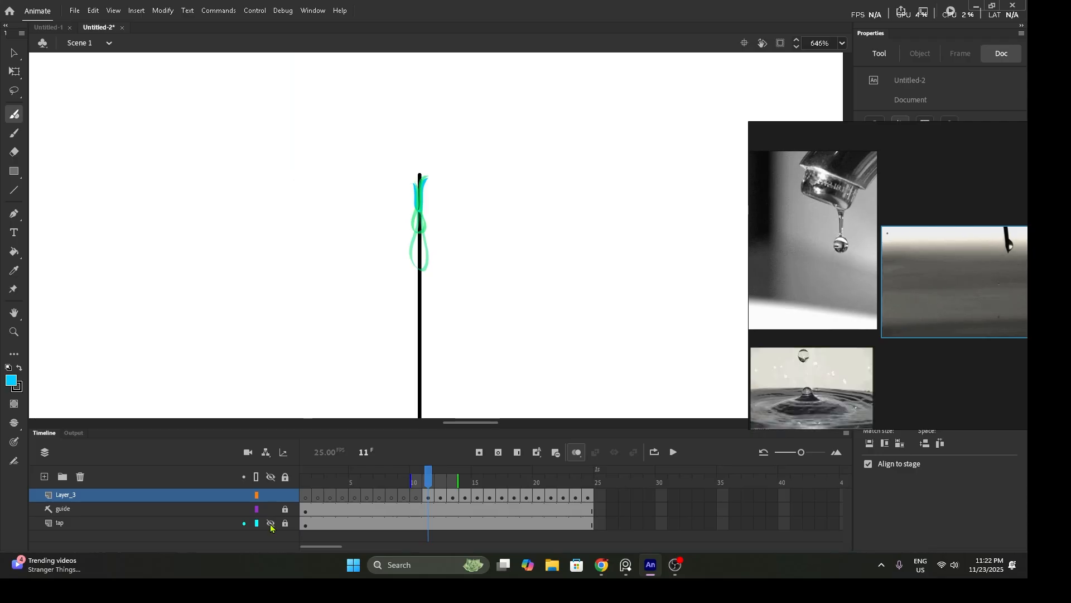
pyautogui.click(575, 453)
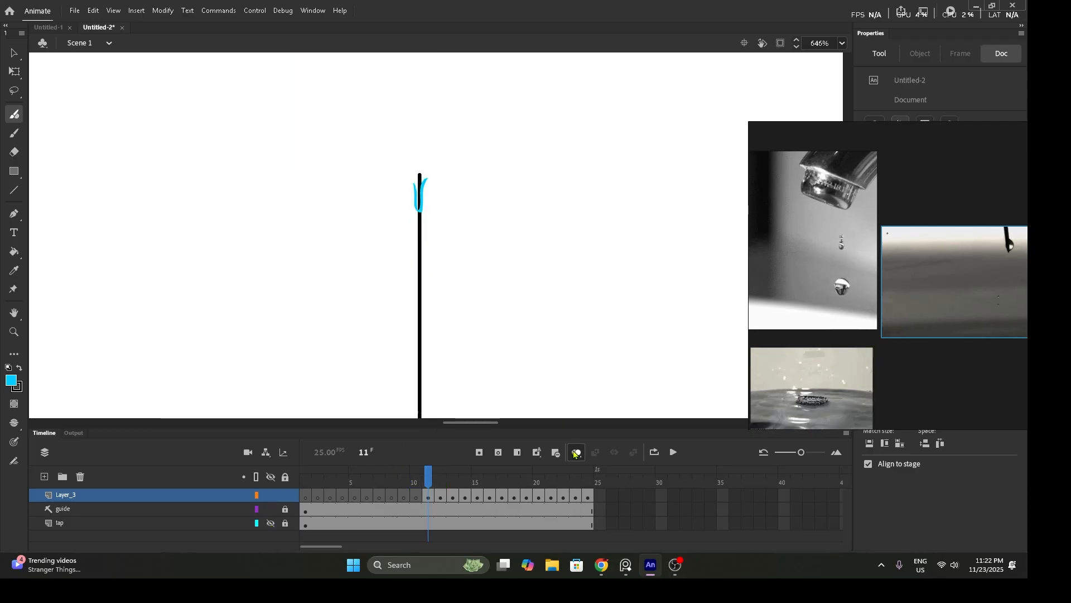
# - Close the open tops of the drop outlines on frames 11, 12 and 13 with short Fluid Brush strokes
pyautogui.moveTo(397, 155); pyautogui.dragTo(455, 244)
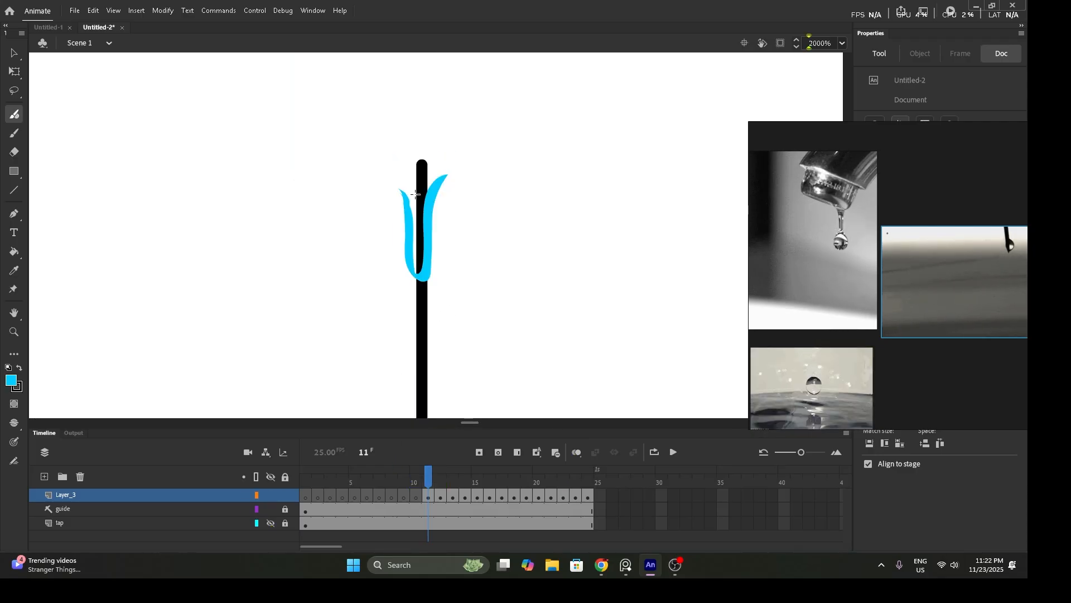
pyautogui.moveTo(403, 192); pyautogui.dragTo(446, 177)
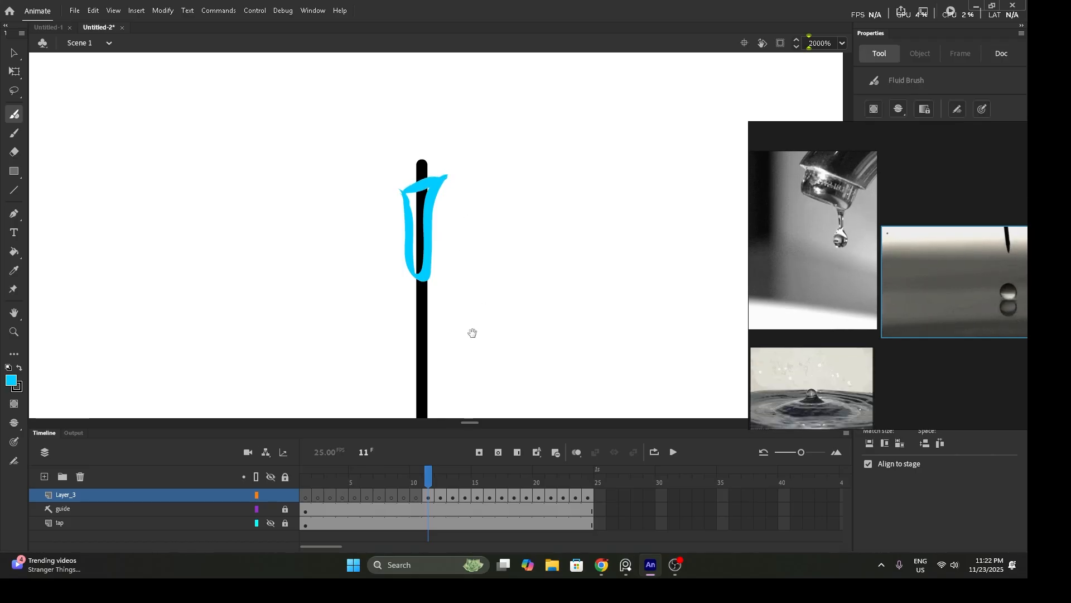
pyautogui.moveTo(472, 333); pyautogui.dragTo(459, 306)
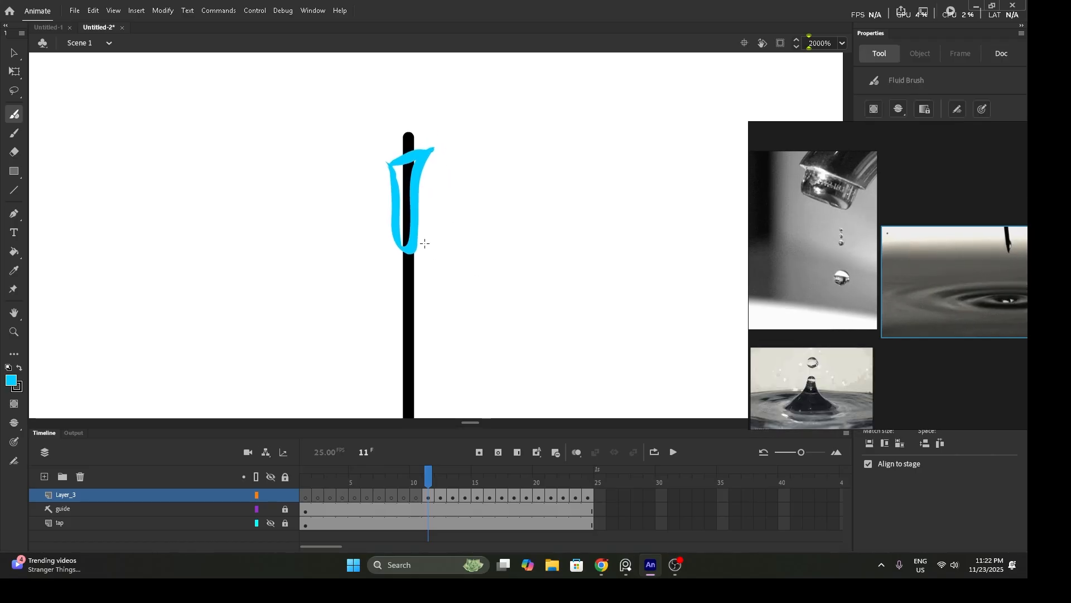
pyautogui.press('.')
pyautogui.moveTo(410, 150); pyautogui.dragTo(400, 164)
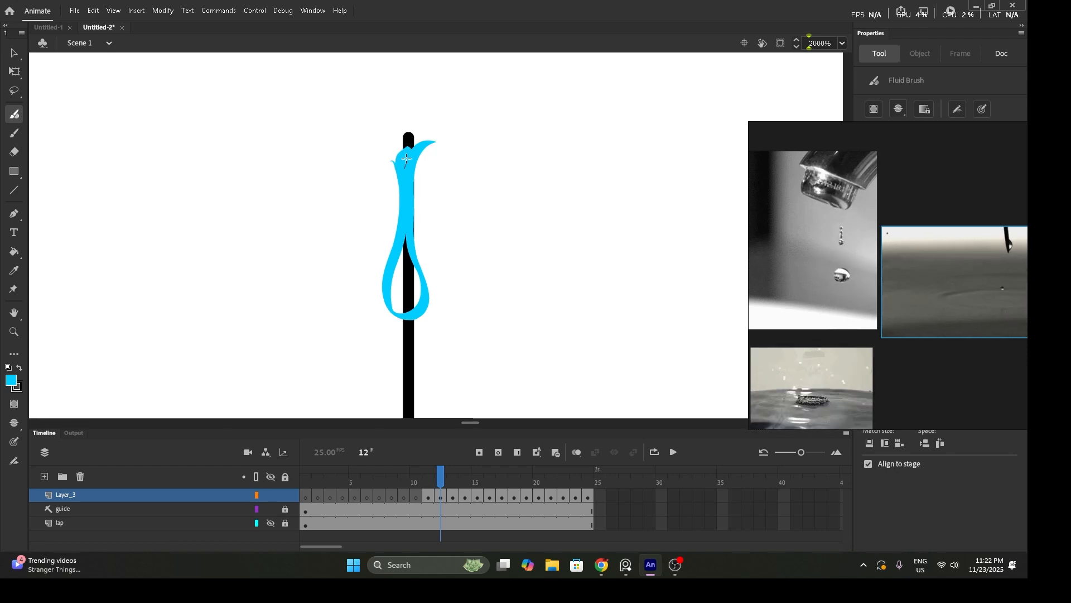
pyautogui.press('.')
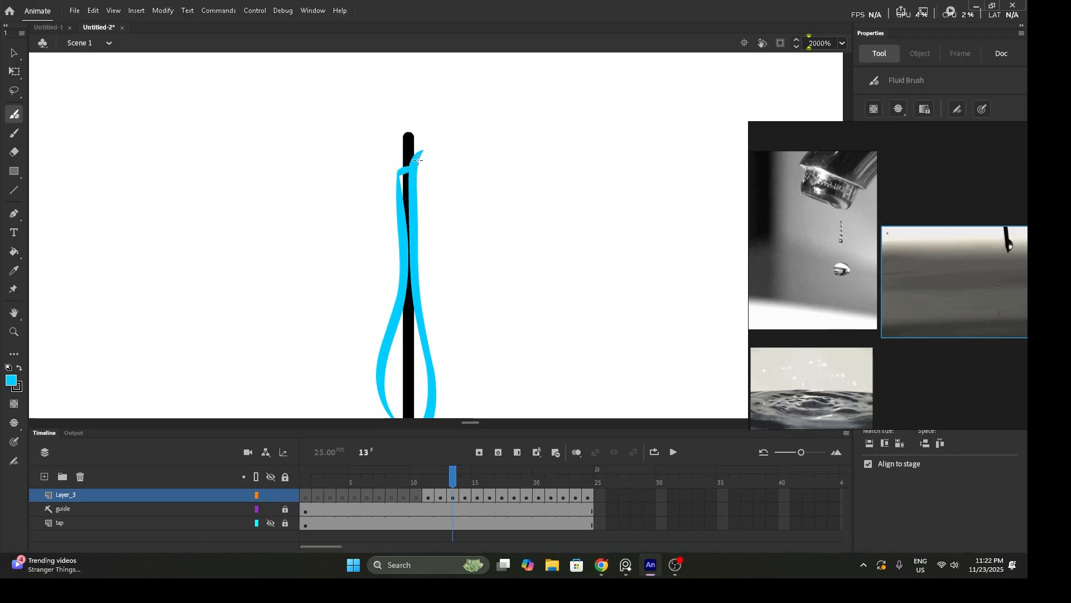
# - Close the gaps in the outlines of the small droplets and the large drop on frame 14
pyautogui.press('.')
pyautogui.moveTo(408, 353); pyautogui.dragTo(395, 206)
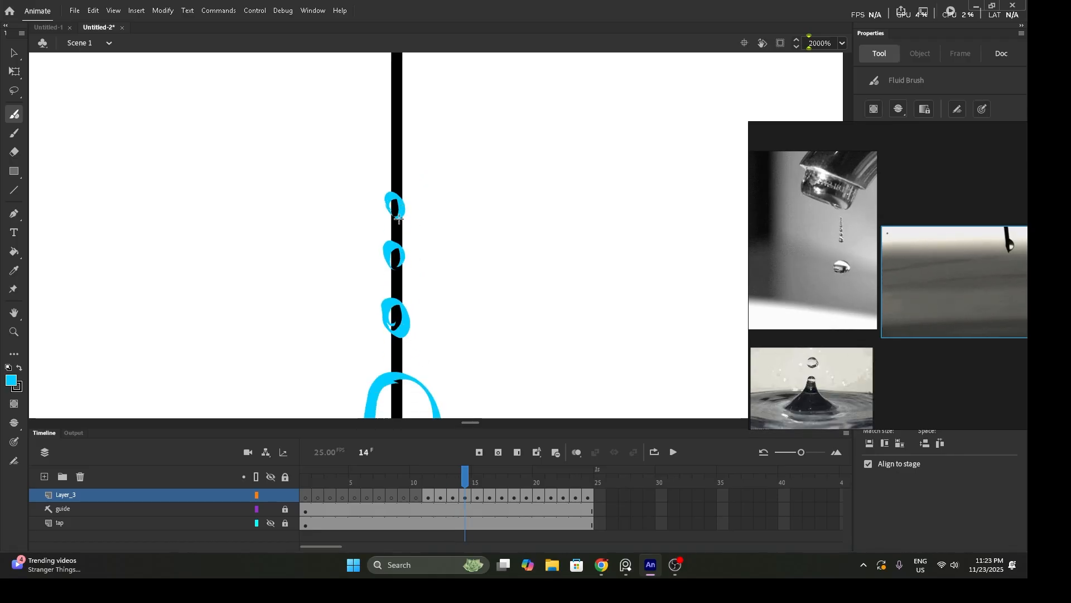
pyautogui.moveTo(399, 271); pyautogui.dragTo(392, 215)
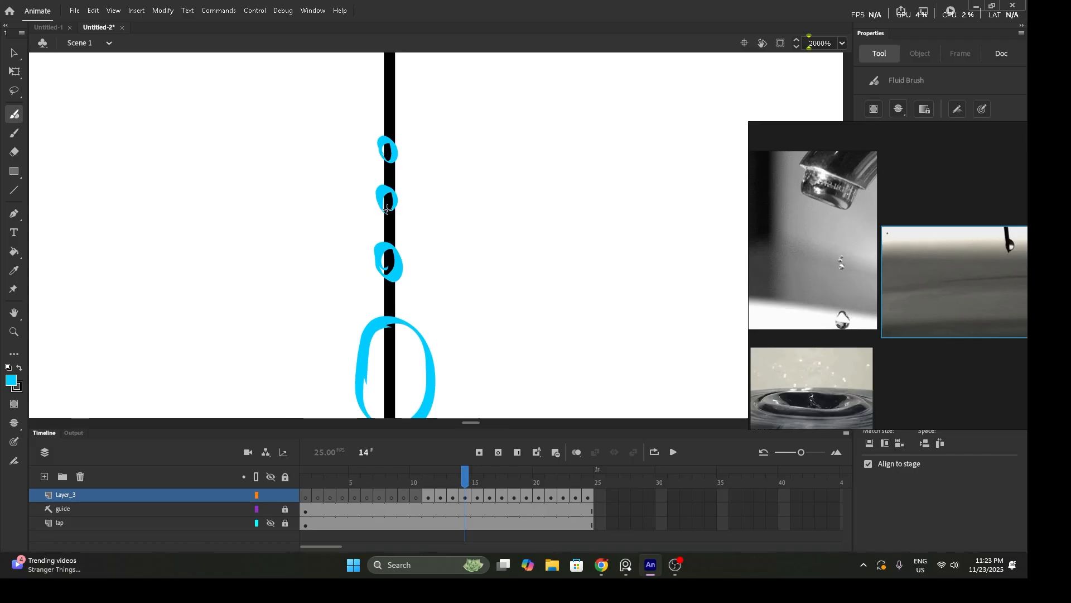
pyautogui.moveTo(385, 345); pyautogui.dragTo(371, 210)
# - Close the gaps in the small droplets and along the underside of the large drop on frame 15
pyautogui.press('.')
pyautogui.moveTo(396, 292)
pyautogui.mouseDown()
pyautogui.moveTo(397, 148)
pyautogui.moveTo(373, 183)
pyautogui.mouseUp()
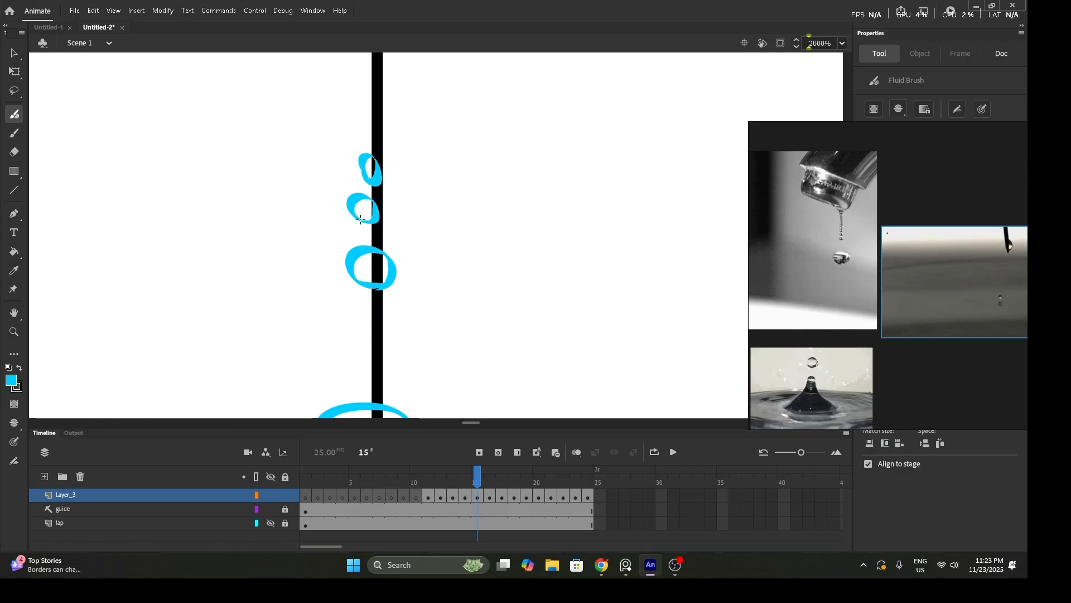
pyautogui.moveTo(433, 337); pyautogui.dragTo(426, 189)
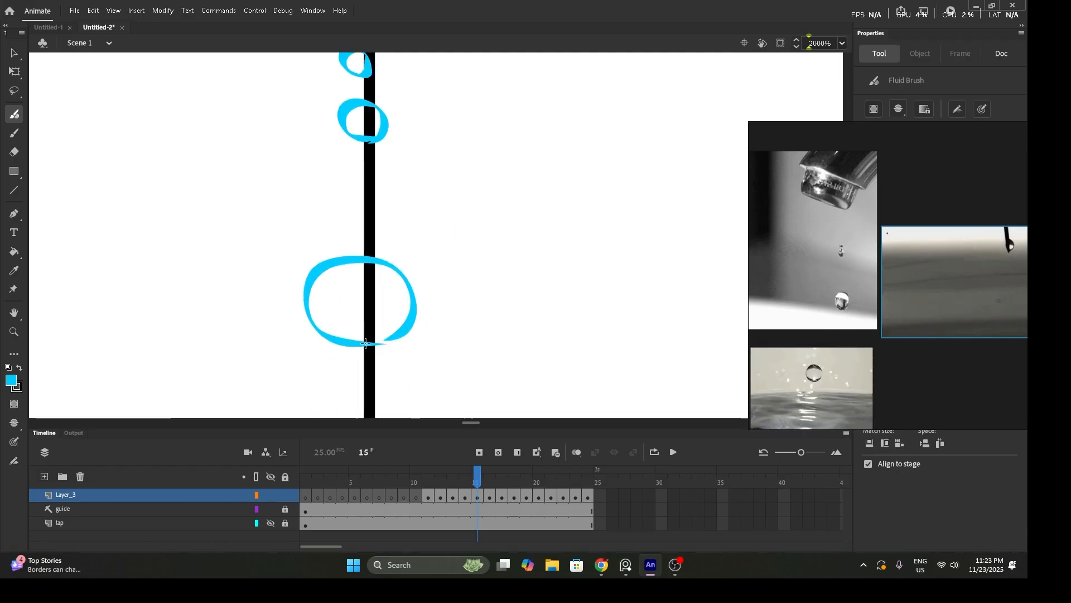
pyautogui.moveTo(476, 342); pyautogui.dragTo(473, 139)
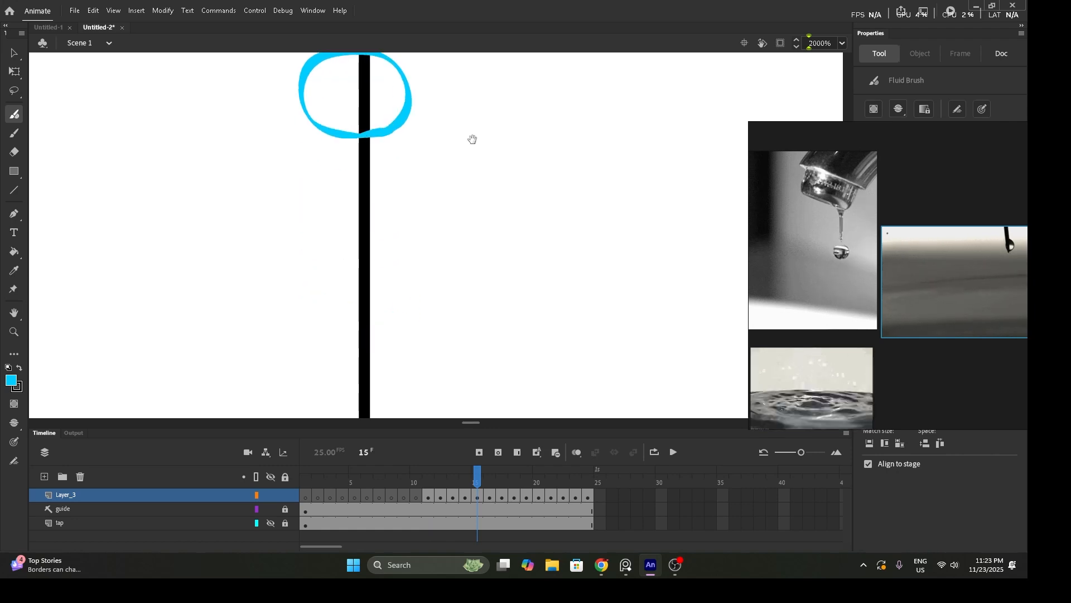
# - Close the outlines of the three small droplets and check the large drop below them on frame 16
pyautogui.press('.')
pyautogui.moveTo(451, 335); pyautogui.dragTo(421, 40)
pyautogui.moveTo(423, 383); pyautogui.dragTo(430, 160)
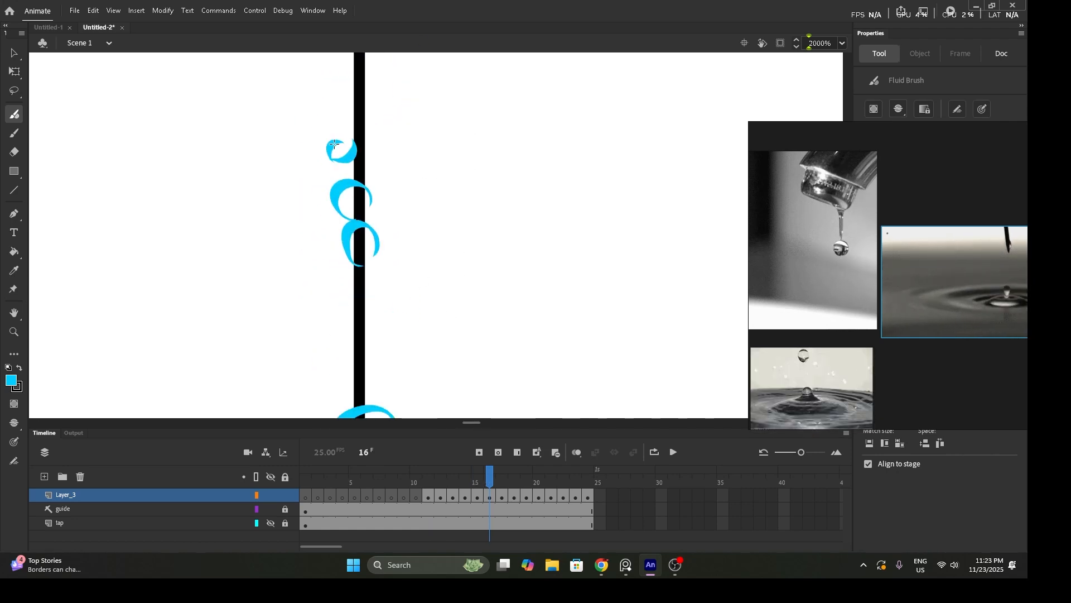
pyautogui.moveTo(345, 138); pyautogui.dragTo(334, 143)
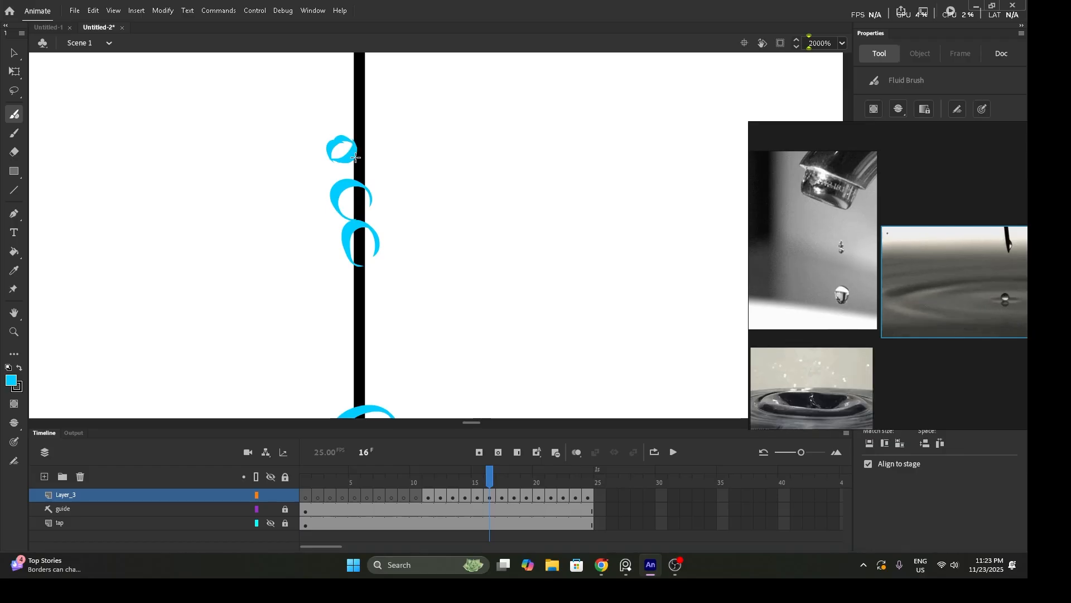
pyautogui.moveTo(370, 206); pyautogui.dragTo(349, 221)
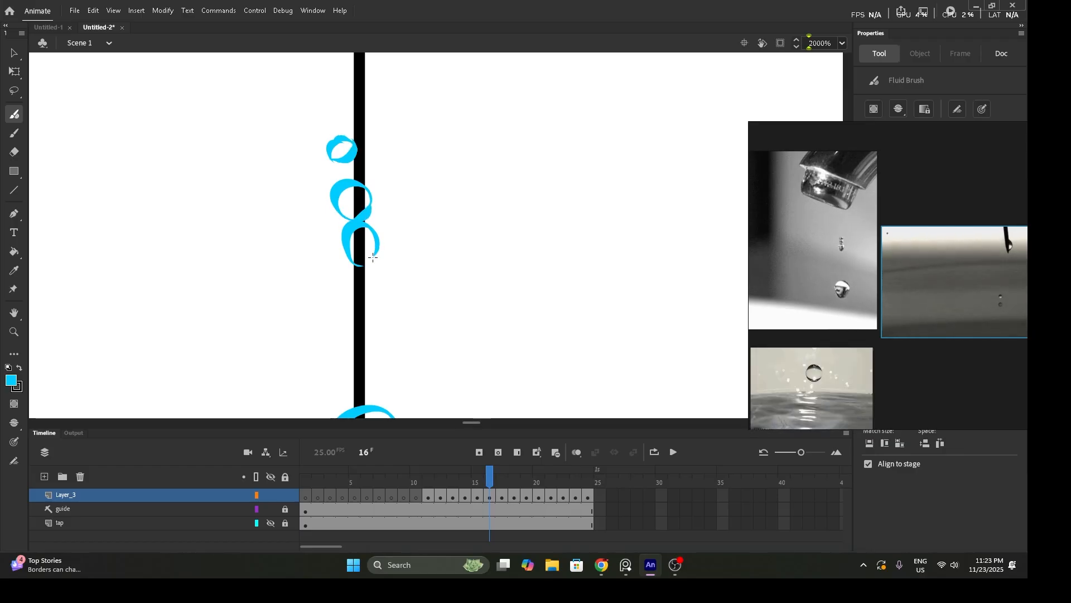
pyautogui.moveTo(375, 256); pyautogui.dragTo(360, 266)
pyautogui.moveTo(397, 302)
pyautogui.mouseDown()
pyautogui.moveTo(395, 173)
pyautogui.moveTo(372, 64)
pyautogui.mouseUp()
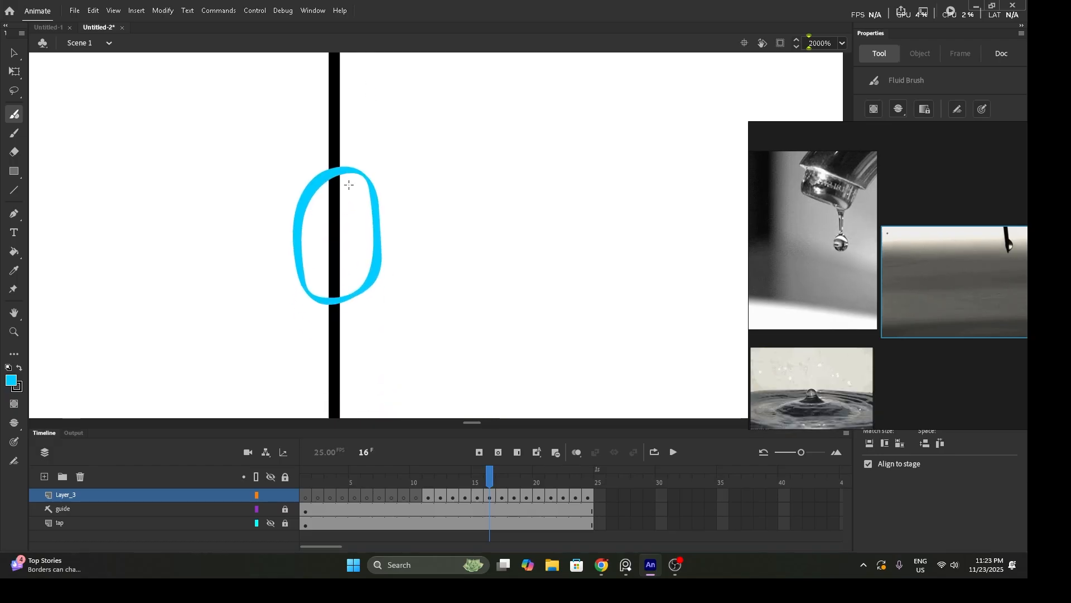
# - Go to frame 17 and examine the drawing along the guide line for gaps in its outlines
pyautogui.press('.')
pyautogui.moveTo(439, 347); pyautogui.dragTo(448, 109)
pyautogui.moveTo(379, 329); pyautogui.dragTo(395, 64)
pyautogui.moveTo(406, 296); pyautogui.dragTo(424, 128)
pyautogui.moveTo(421, 370); pyautogui.dragTo(423, 287)
pyautogui.moveTo(442, 334); pyautogui.dragTo(394, 190)
pyautogui.moveTo(367, 335)
pyautogui.mouseDown()
pyautogui.moveTo(385, 343)
pyautogui.moveTo(429, 324)
pyautogui.mouseUp()
pyautogui.moveTo(481, 350); pyautogui.dragTo(470, 61)
pyautogui.moveTo(448, 334); pyautogui.dragTo(453, 168)
pyautogui.moveTo(445, 335); pyautogui.dragTo(429, 265)
# - Close the outlines of the three small droplets above the large drop on frame 18
pyautogui.press('.')
pyautogui.moveTo(423, 223); pyautogui.dragTo(437, 385)
pyautogui.moveTo(428, 185)
pyautogui.mouseDown()
pyautogui.moveTo(438, 337)
pyautogui.moveTo(439, 266)
pyautogui.moveTo(452, 293)
pyautogui.mouseUp()
pyautogui.hotkey('ctrl', '-')
pyautogui.hotkey('ctrl', '-')
pyautogui.hotkey('ctrl', '-')
pyautogui.hotkey('ctrl', '-')
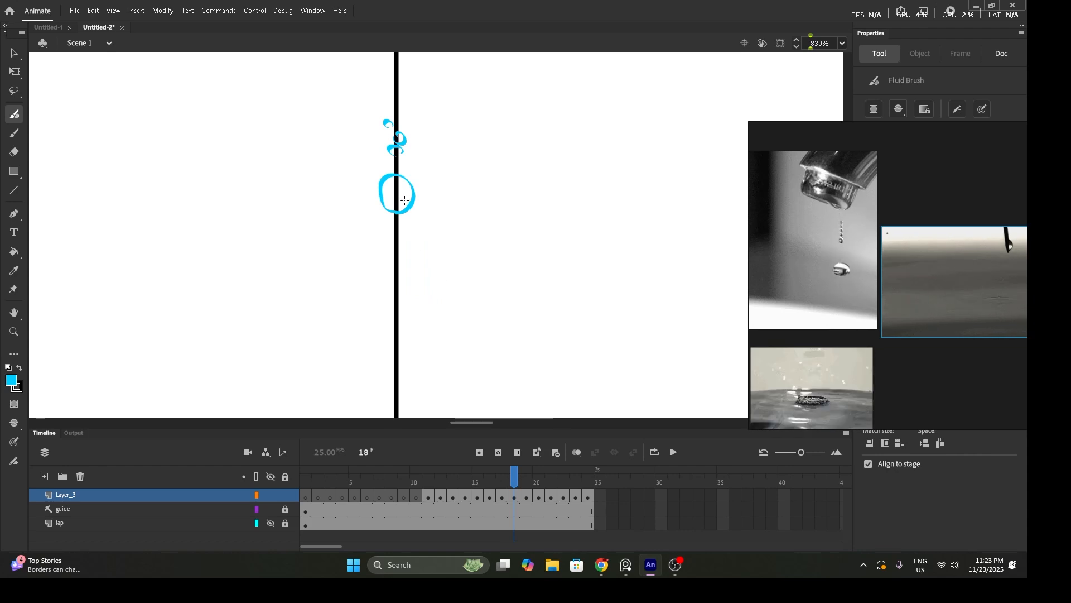
pyautogui.moveTo(376, 132); pyautogui.dragTo(433, 218)
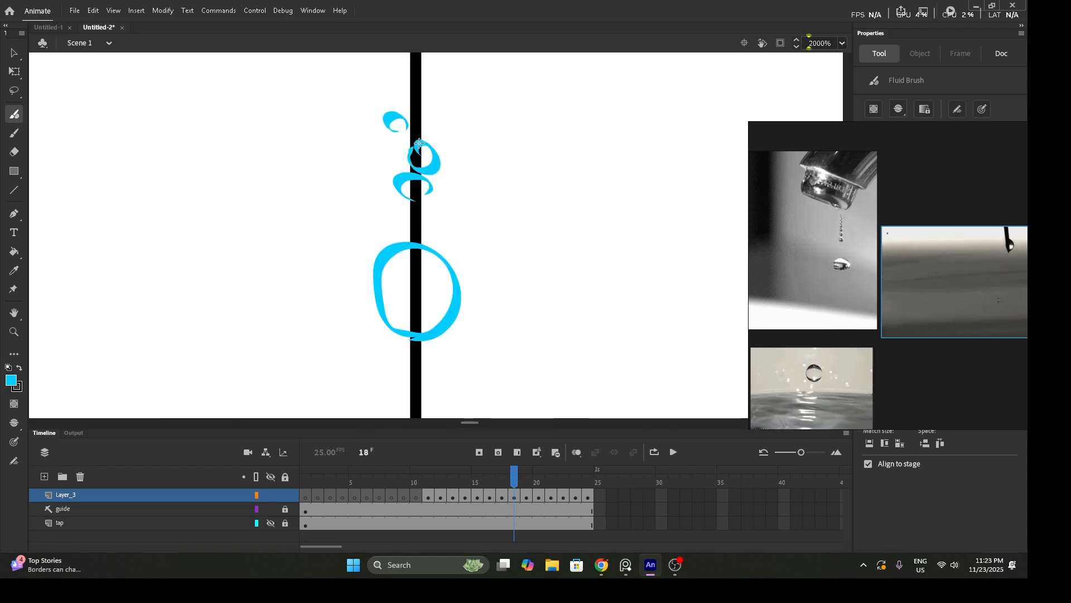
pyautogui.moveTo(387, 128); pyautogui.dragTo(410, 119)
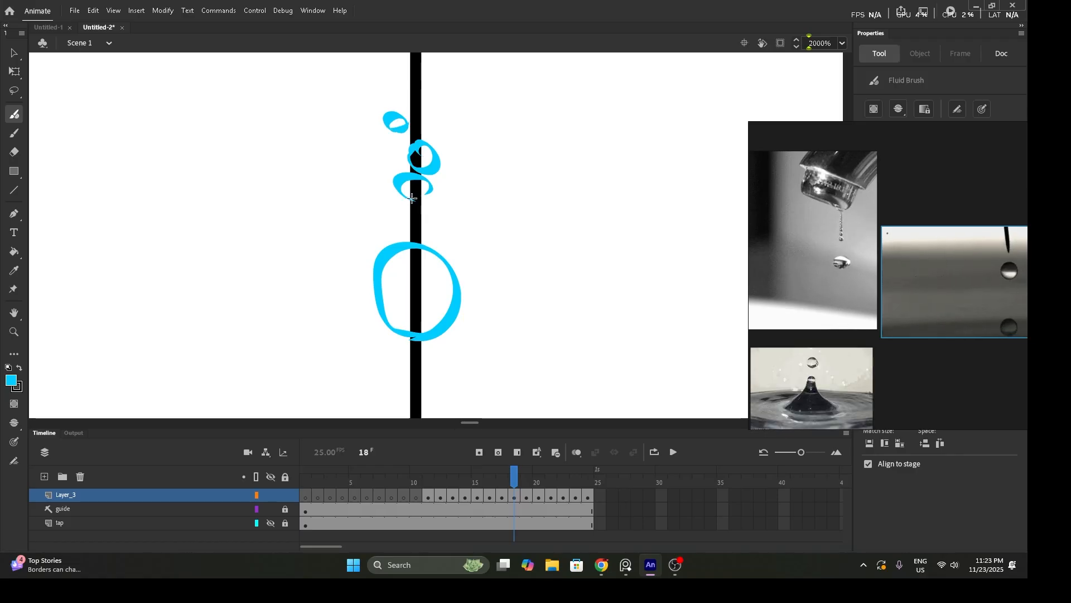
pyautogui.moveTo(415, 197)
pyautogui.mouseDown()
pyautogui.moveTo(433, 188)
pyautogui.moveTo(417, 199)
pyautogui.mouseUp()
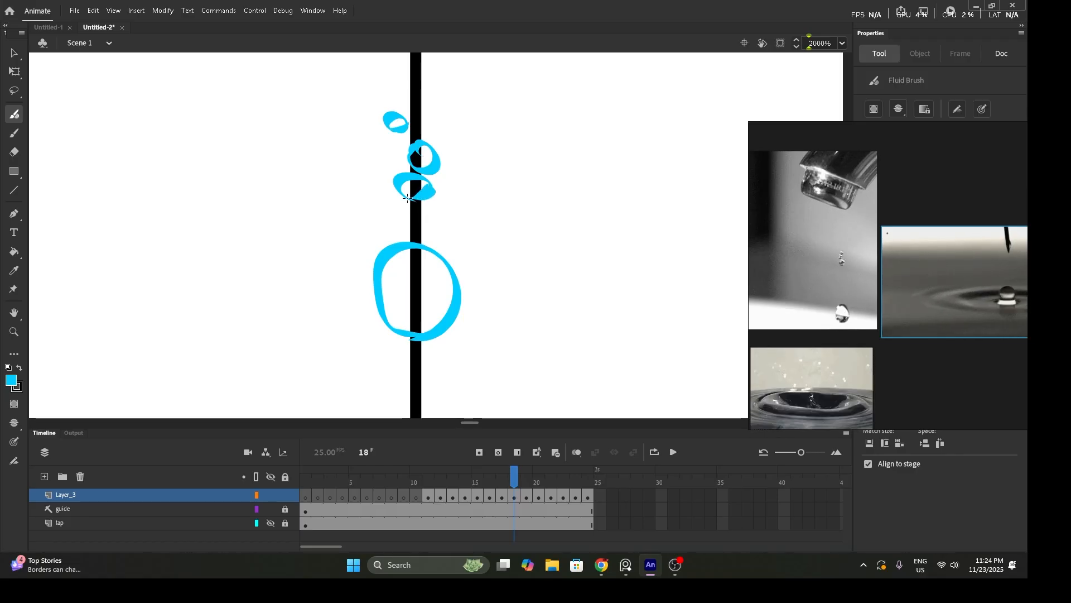
pyautogui.moveTo(458, 309); pyautogui.dragTo(439, 246)
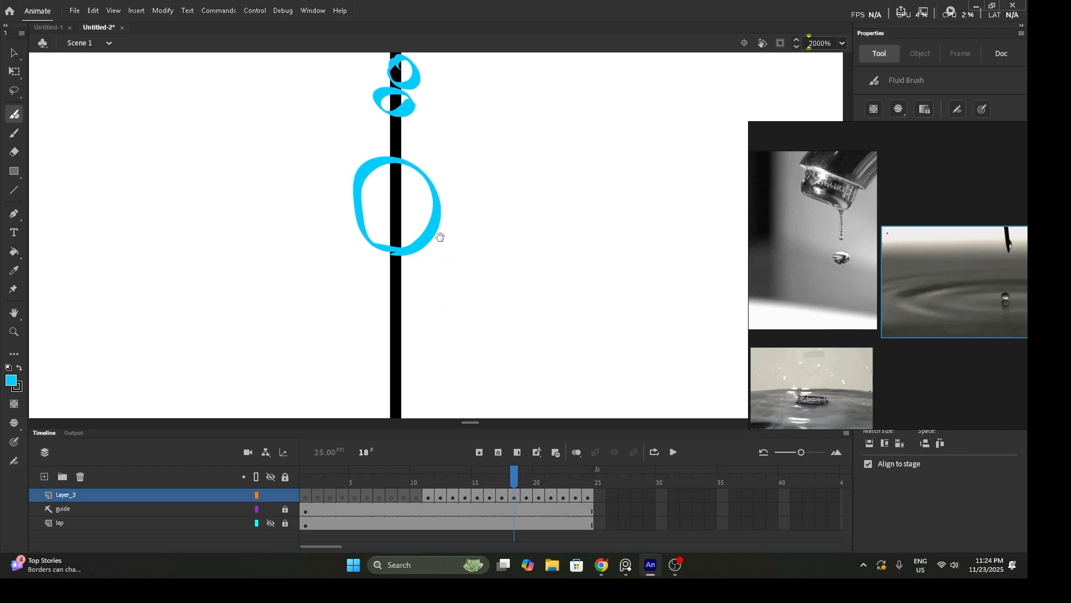
# - On frame 19, close the bottom of the splash shape with a brush stroke joining its two flared ends
pyautogui.press('.')
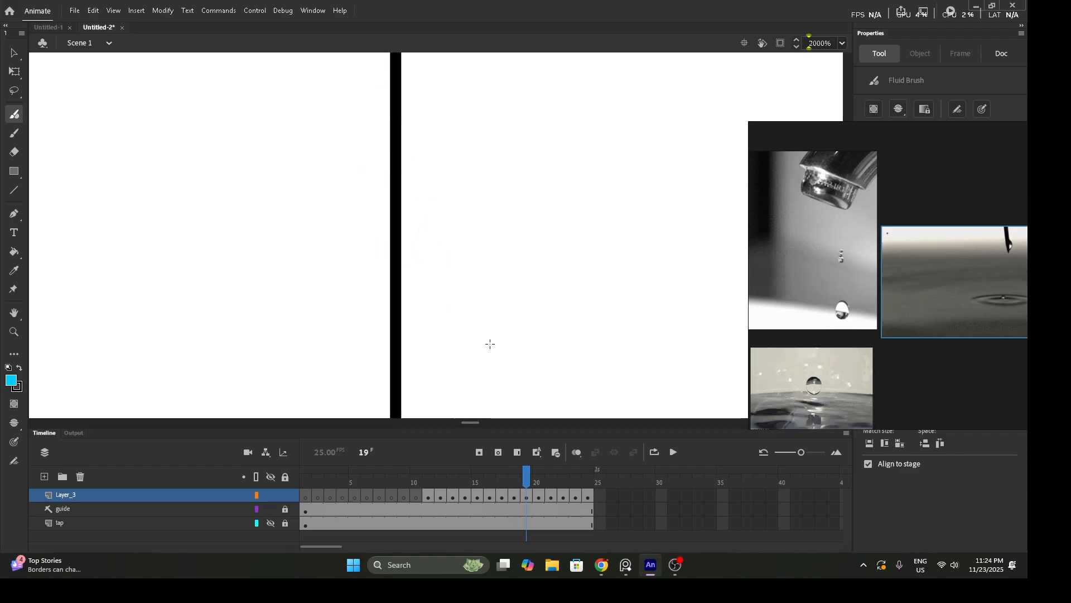
pyautogui.scroll(-4, 490, 344)
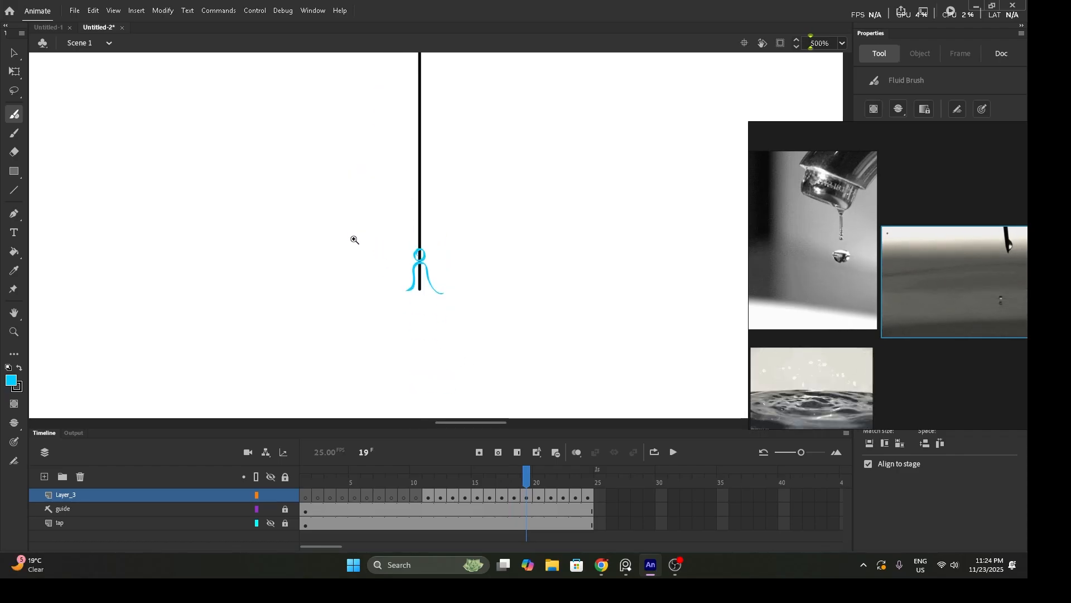
pyautogui.scroll(4, 354, 240)
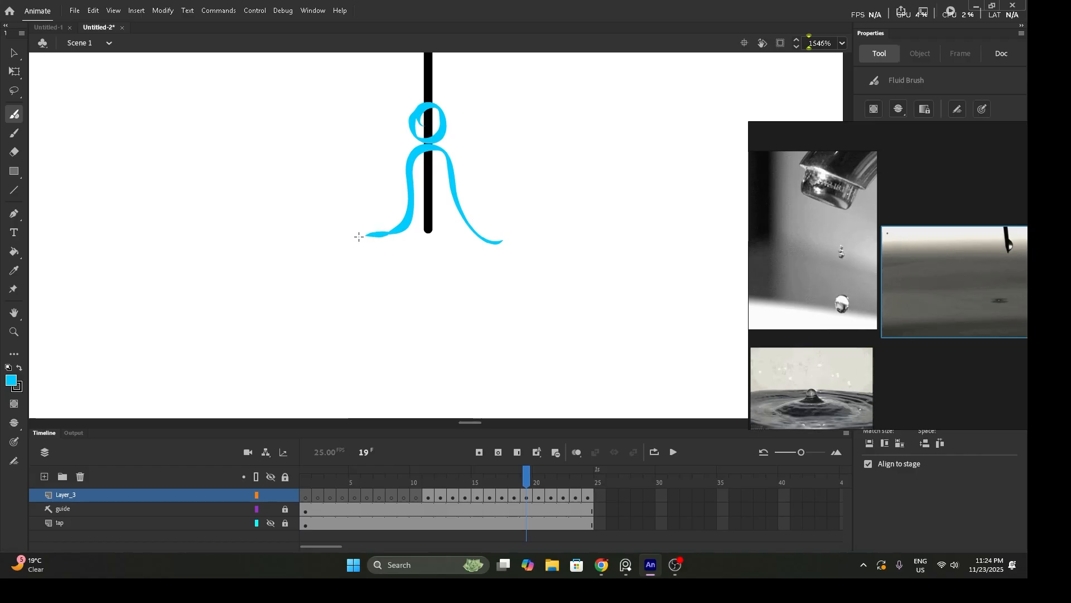
pyautogui.moveTo(384, 240); pyautogui.dragTo(452, 241)
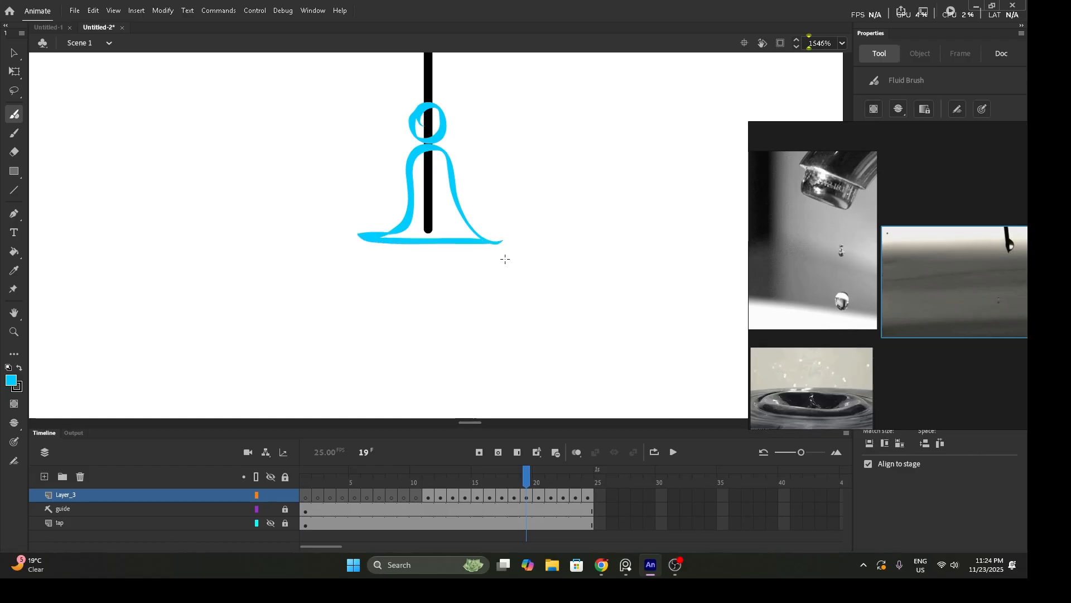
# - Step through frames 20 to 24 and check the ripple drawings for gaps
pyautogui.press('.')
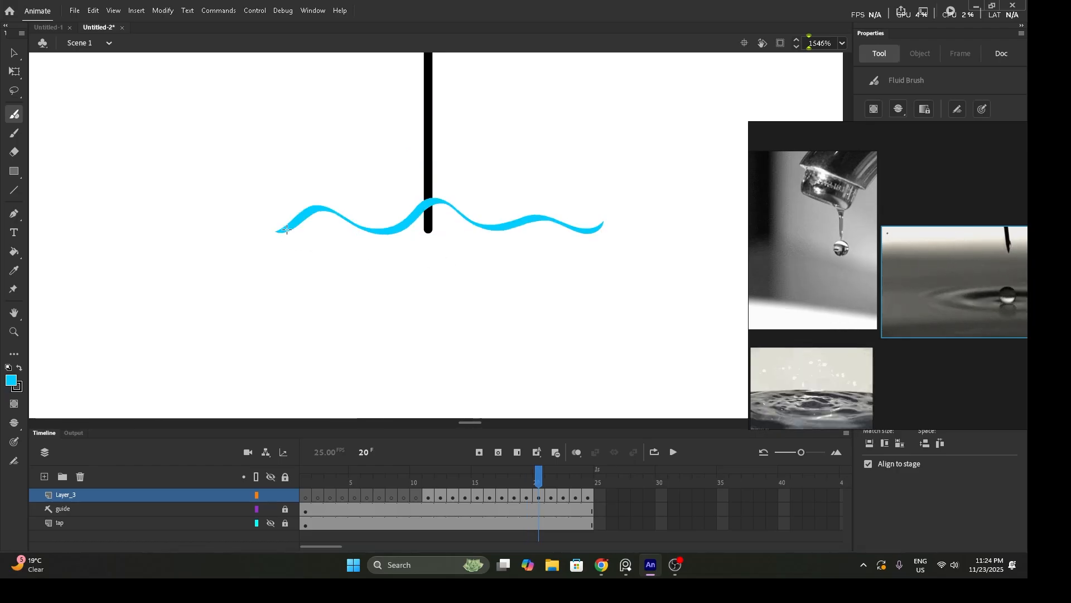
pyautogui.press('.')
pyautogui.press('.')
pyautogui.press('.')
pyautogui.press('.')
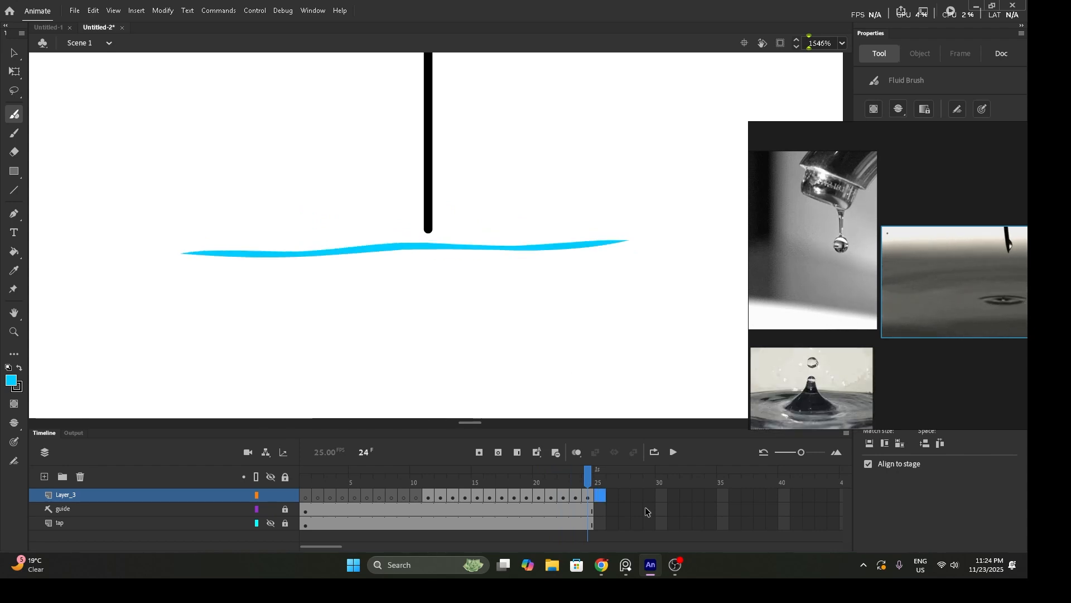
# - Return to frame 11 and fill the inside of the emerging drop with the current light blue using the Paint Bucket
pyautogui.click(466, 474)
pyautogui.moveTo(464, 470); pyautogui.dragTo(253, 453)
pyautogui.moveTo(353, 458); pyautogui.dragTo(423, 464)
pyautogui.moveTo(491, 204); pyautogui.dragTo(514, 374)
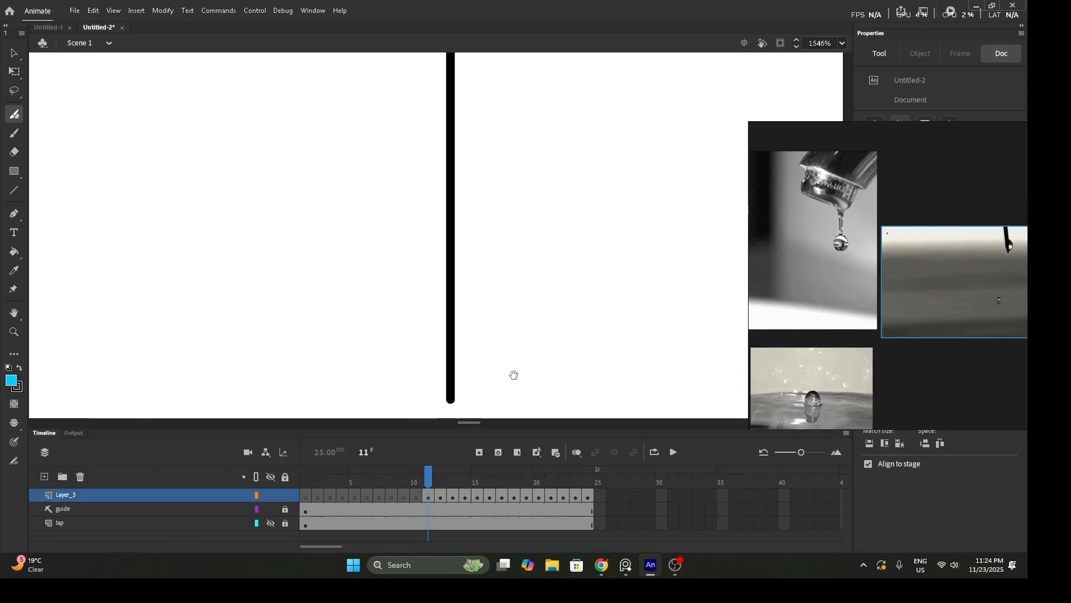
pyautogui.scroll(-10, 513, 341)
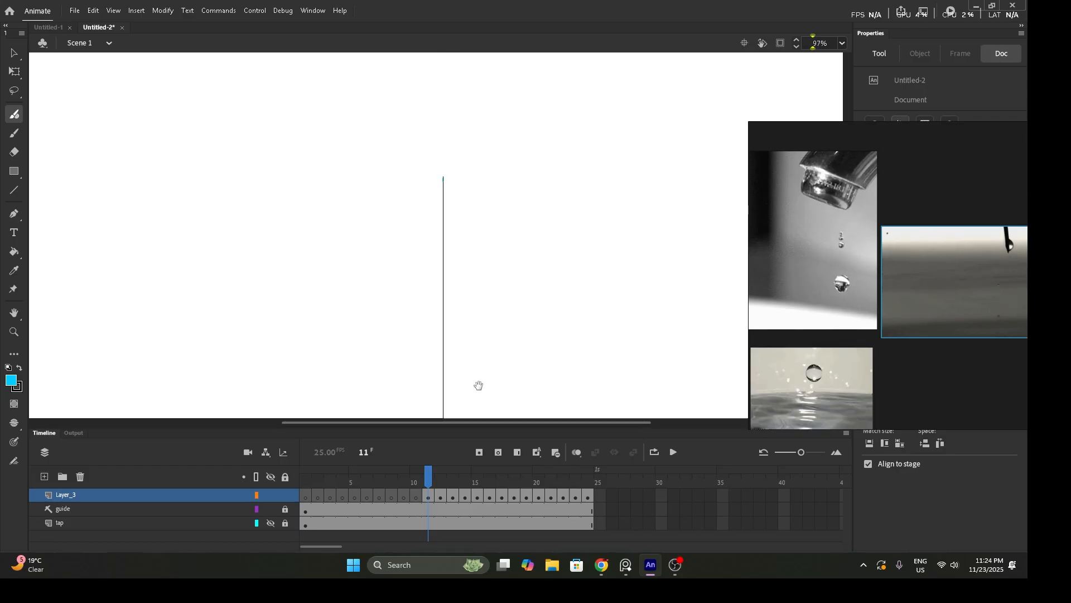
pyautogui.scroll(6, 449, 287)
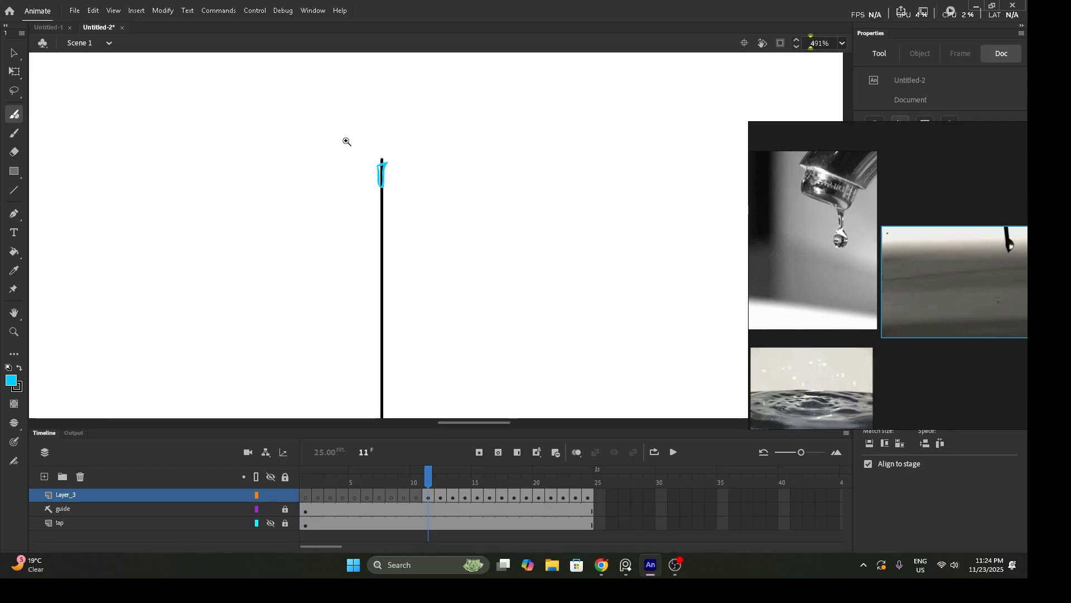
pyautogui.scroll(5, 369, 168)
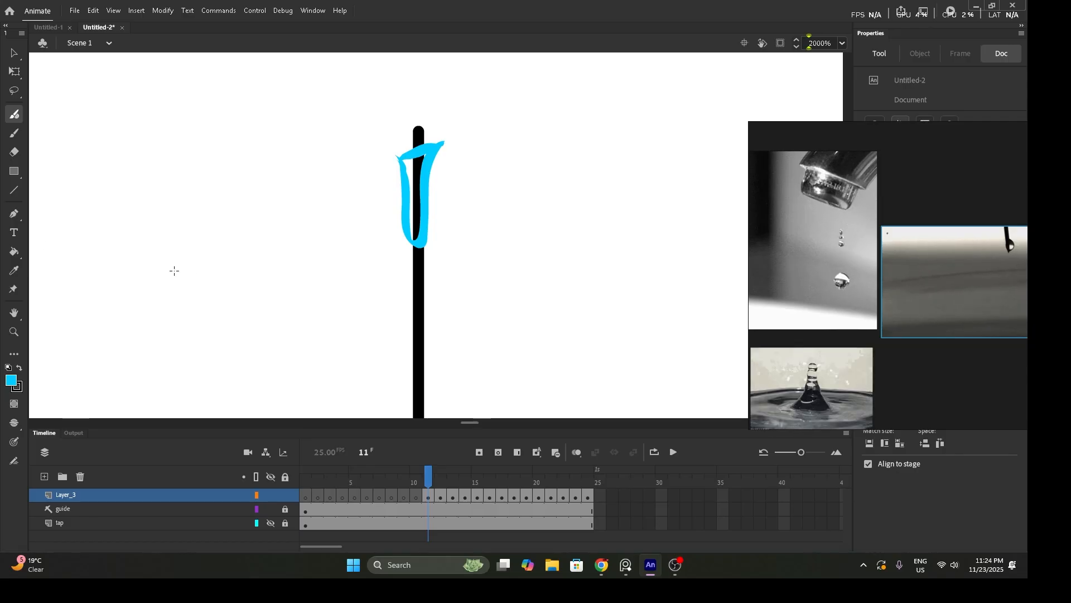
pyautogui.press('k')
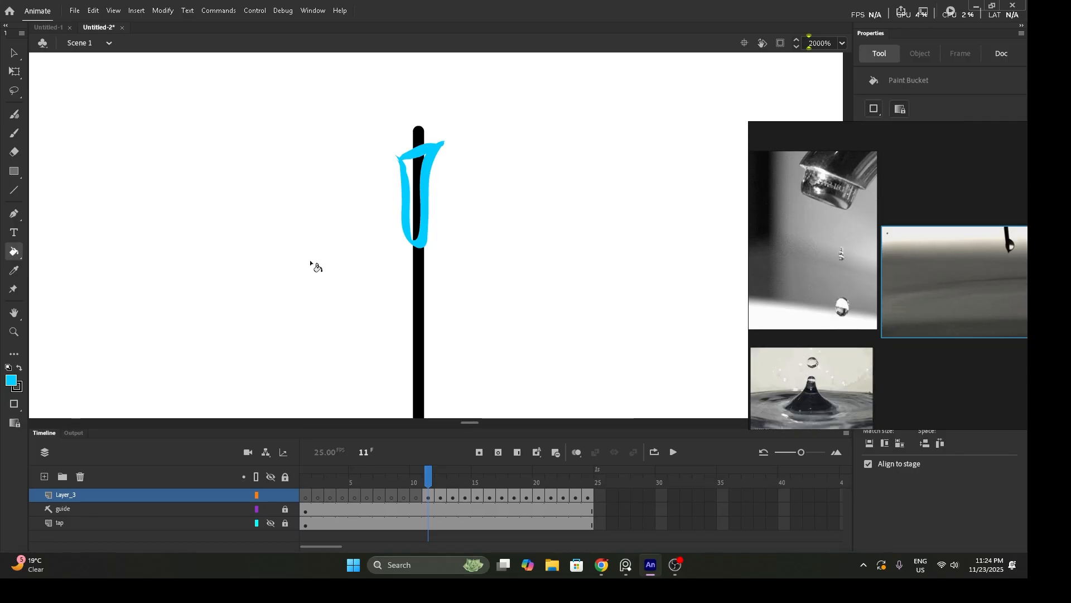
pyautogui.click(416, 192)
# - Fill the insides of the stretched drops on frames 12 and 13 with light blue
pyautogui.press('.')
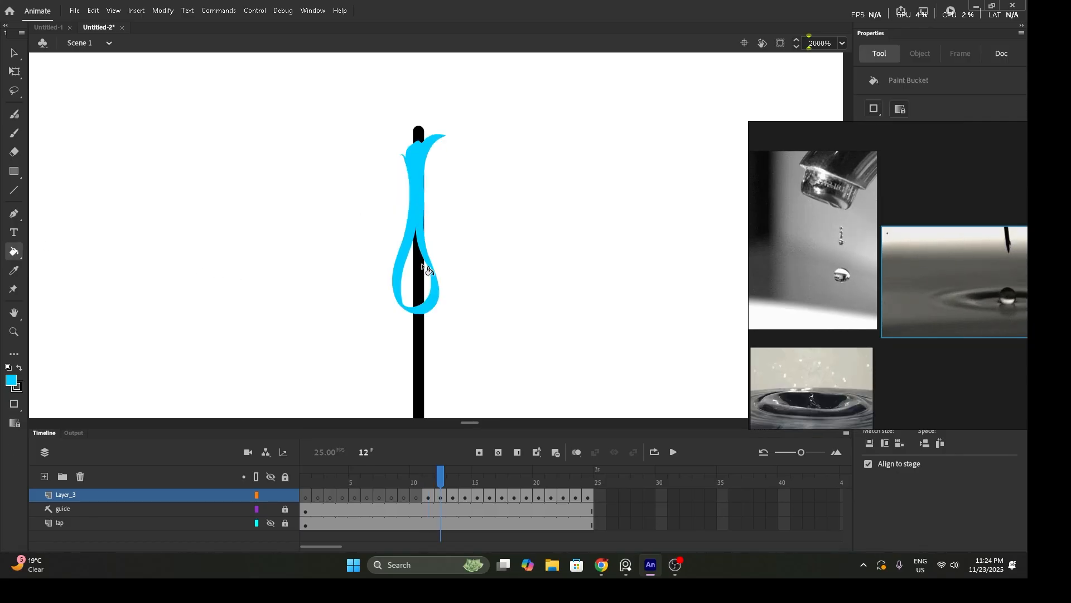
pyautogui.click(419, 269)
pyautogui.press('.')
pyautogui.click(424, 350)
# - Fill the small droplets and the large drop below them with light blue on frame 14
pyautogui.press('.')
pyautogui.moveTo(473, 353); pyautogui.dragTo(440, 198)
pyautogui.click(394, 181)
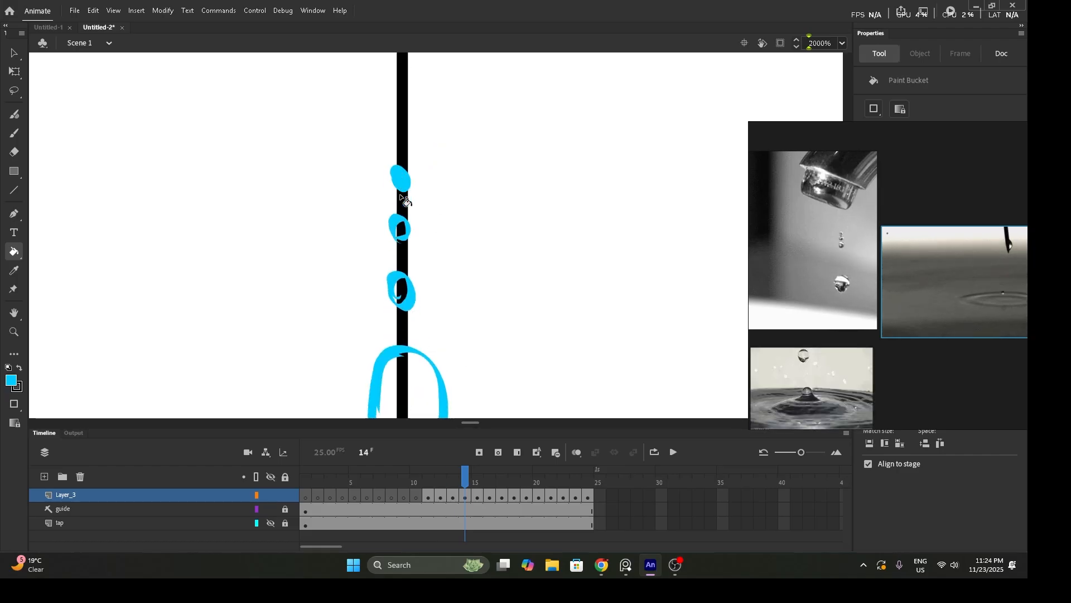
pyautogui.scroll(-3, 406, 302)
pyautogui.click(403, 249)
# - On frame 15, fill the two lower small droplets with light blue
pyautogui.press('.')
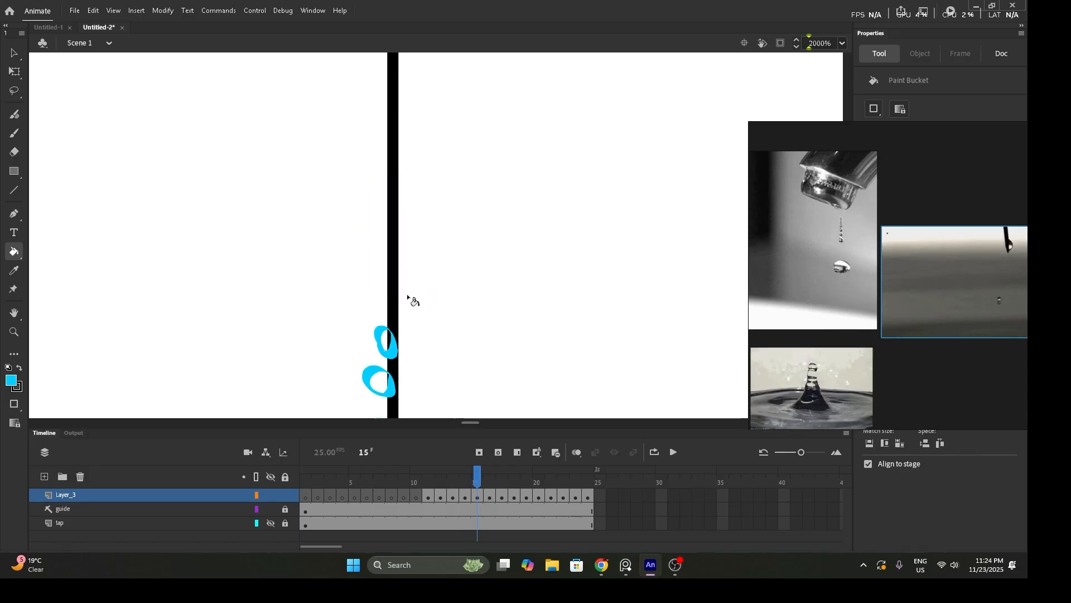
pyautogui.scroll(3, 406, 290)
pyautogui.click(386, 220)
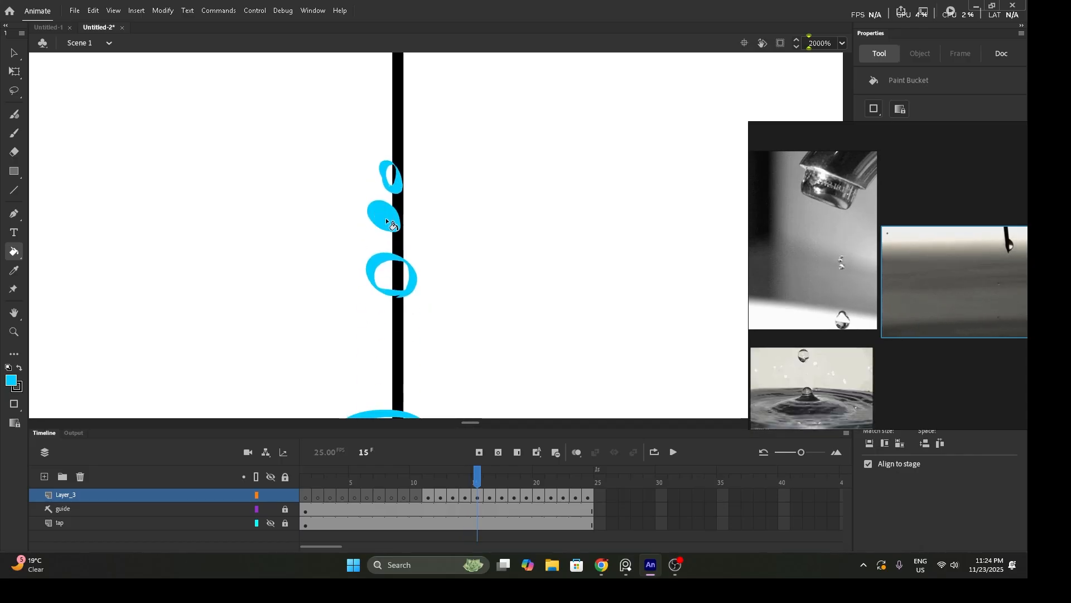
pyautogui.click(397, 275)
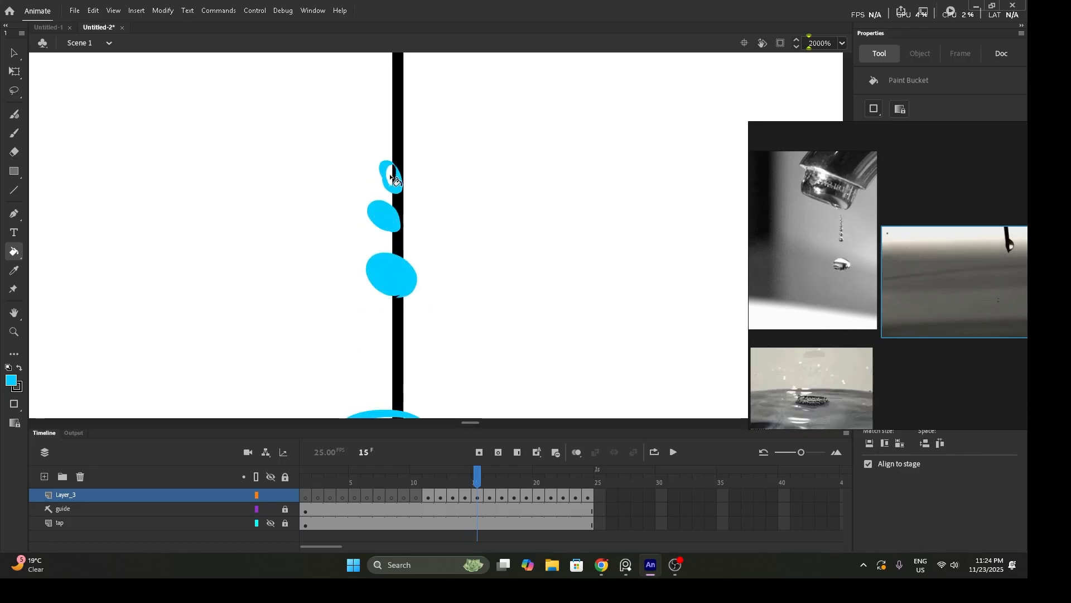
# - Paint the uppermost small droplet on frame 15 solid light blue with the Fluid Brush
pyautogui.press('b')
pyautogui.hotkey('ctrl', '1')
pyautogui.moveTo(436, 210); pyautogui.dragTo(474, 259)
pyautogui.moveTo(304, 210); pyautogui.dragTo(331, 235)
pyautogui.moveTo(415, 229); pyautogui.dragTo(460, 247)
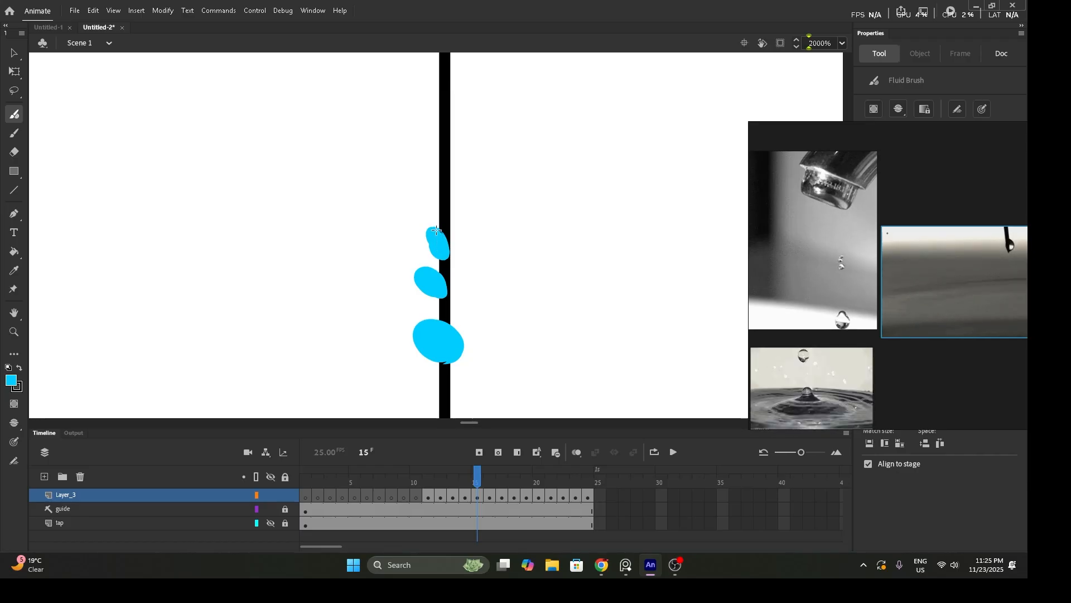
# - Fill the large drop on frame 15 with light blue using the Paint Bucket
pyautogui.moveTo(474, 317); pyautogui.dragTo(473, 173)
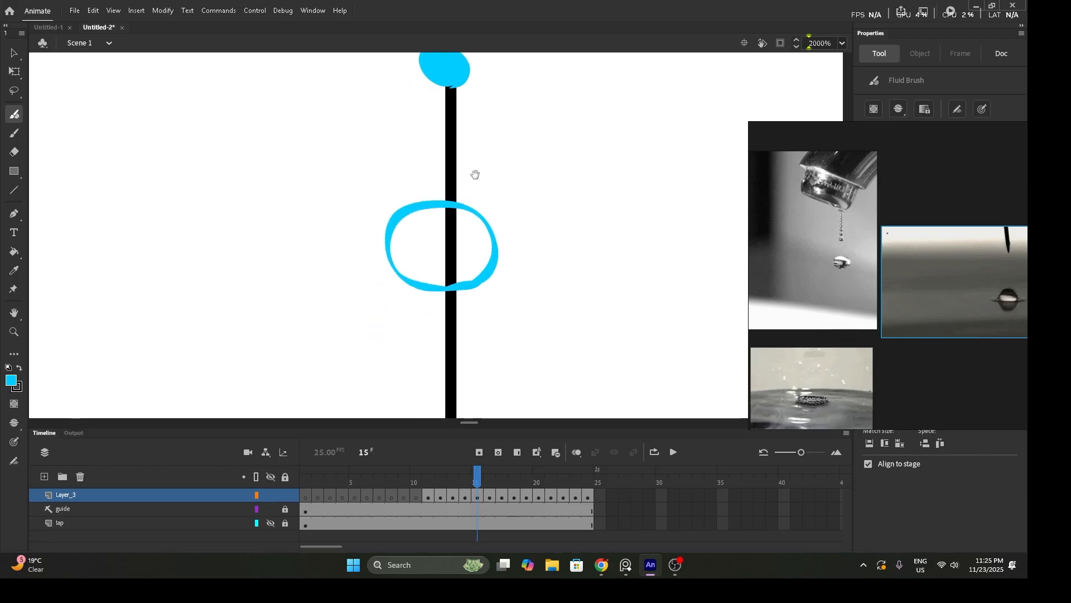
pyautogui.press('k')
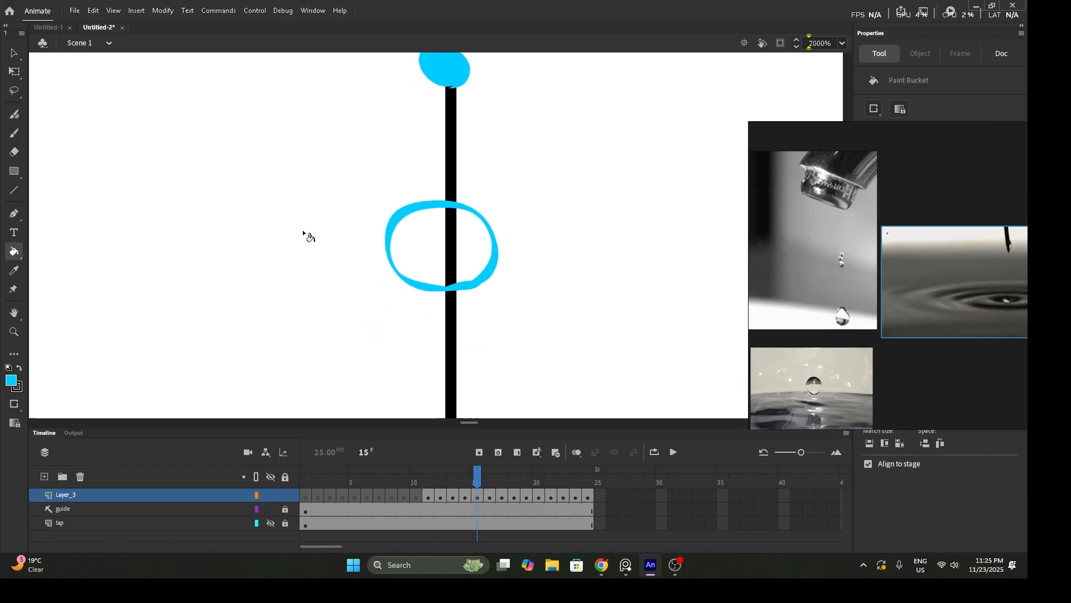
pyautogui.click(419, 249)
# - Fill the small droplets and the large drop with light blue on frame 16
pyautogui.moveTo(522, 355); pyautogui.dragTo(466, 179)
pyautogui.press('.')
pyautogui.moveTo(498, 324); pyautogui.dragTo(487, 211)
pyautogui.moveTo(493, 391); pyautogui.dragTo(505, 269)
pyautogui.click(431, 265)
pyautogui.click(429, 225)
pyautogui.moveTo(448, 322); pyautogui.dragTo(438, 139)
pyautogui.click(432, 297)
# - Fill the cluster of small droplets and the large drop beneath it with light blue on frame 17
pyautogui.press('.')
pyautogui.moveTo(447, 366); pyautogui.dragTo(426, 106)
pyautogui.moveTo(423, 365); pyautogui.dragTo(445, 95)
pyautogui.moveTo(467, 361)
pyautogui.mouseDown()
pyautogui.moveTo(471, 126)
pyautogui.moveTo(457, 125)
pyautogui.mouseUp()
pyautogui.moveTo(492, 320); pyautogui.dragTo(498, 220)
pyautogui.click(419, 177)
pyautogui.click(413, 152)
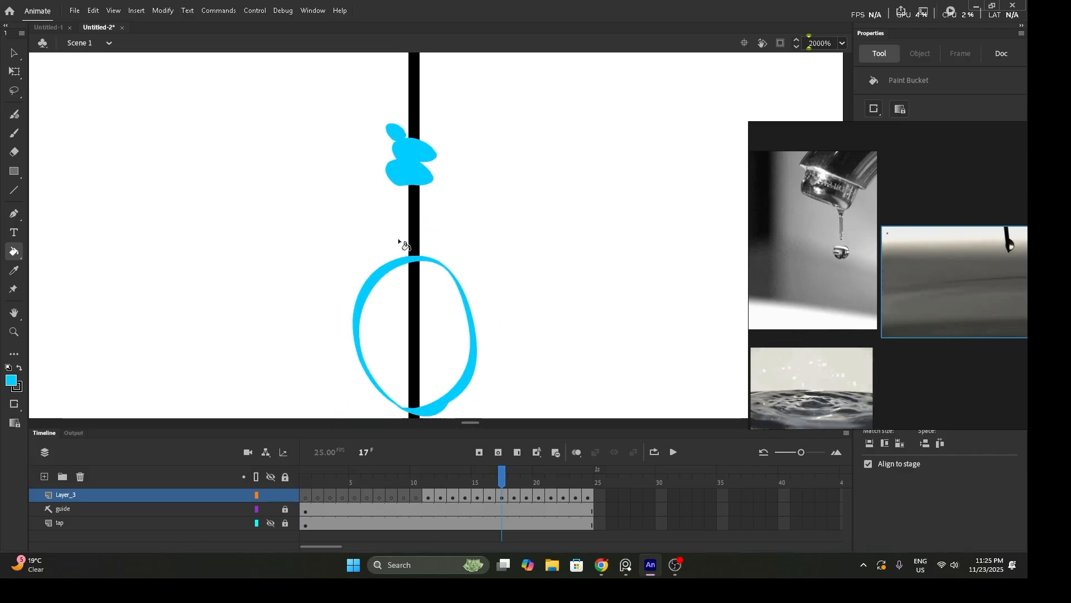
pyautogui.click(450, 383)
# - Fill the large drop and the small droplets above it with light blue on frame 18
pyautogui.moveTo(450, 383)
pyautogui.mouseDown()
pyautogui.moveTo(461, 248)
pyautogui.moveTo(445, 127)
pyautogui.moveTo(457, 270)
pyautogui.mouseUp()
pyautogui.hotkey('ctrl', '-')
pyautogui.hotkey('ctrl', '-')
pyautogui.press('.')
pyautogui.click(432, 264)
pyautogui.moveTo(411, 200); pyautogui.dragTo(458, 306)
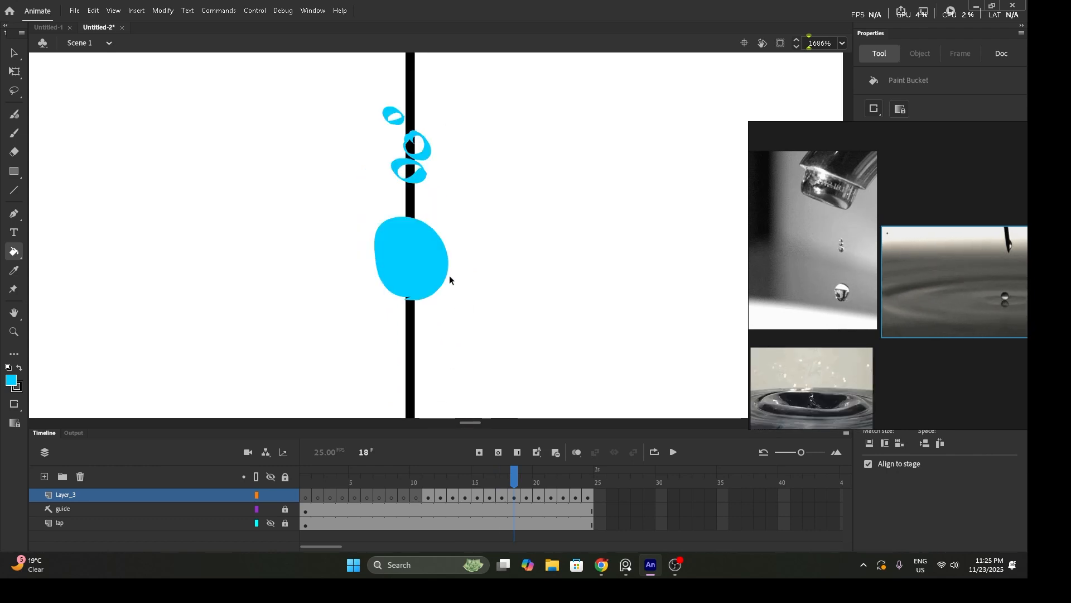
pyautogui.click(408, 172)
pyautogui.click(415, 146)
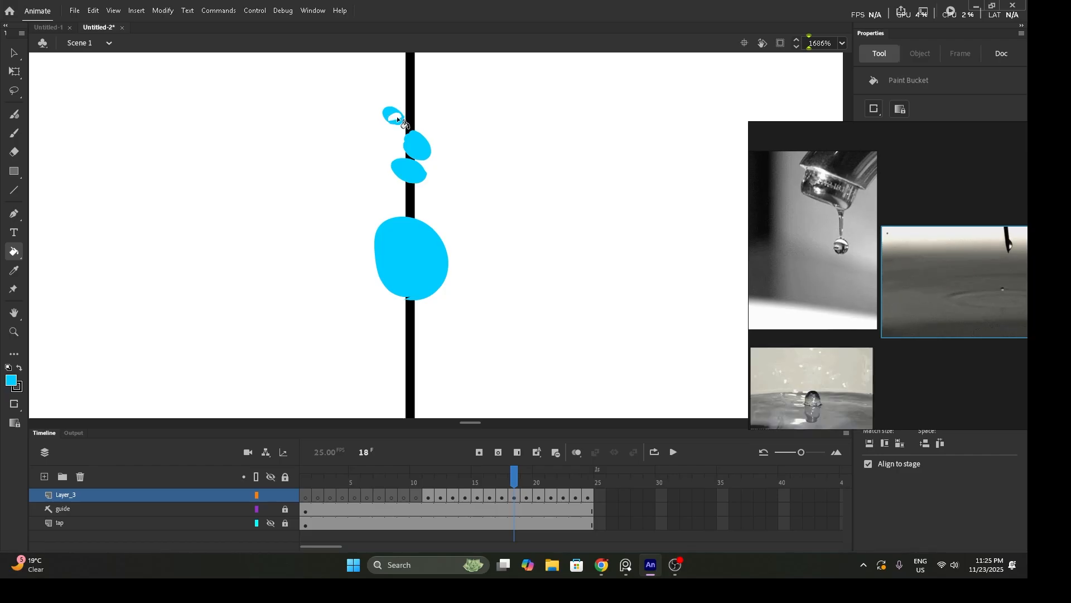
pyautogui.scroll(-3, 404, 134)
# - Fill the splash shape and the round droplet on top of it with light blue on frame 19
pyautogui.moveTo(407, 140); pyautogui.dragTo(478, 280)
pyautogui.hotkey('ctrl', '-')
pyautogui.hotkey('ctrl', '-')
pyautogui.hotkey('ctrl', '-')
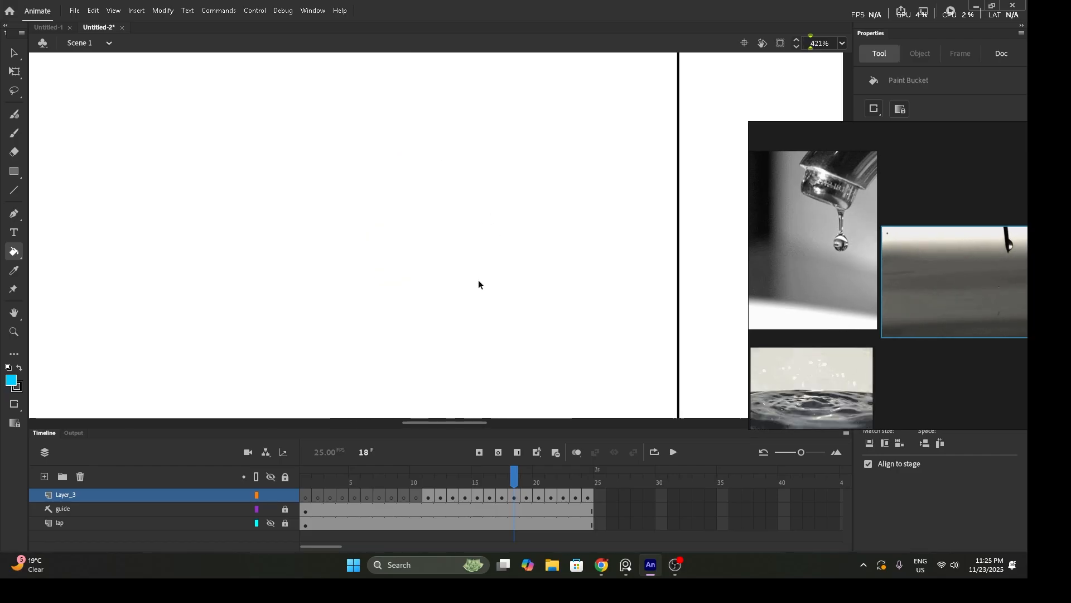
pyautogui.press('.')
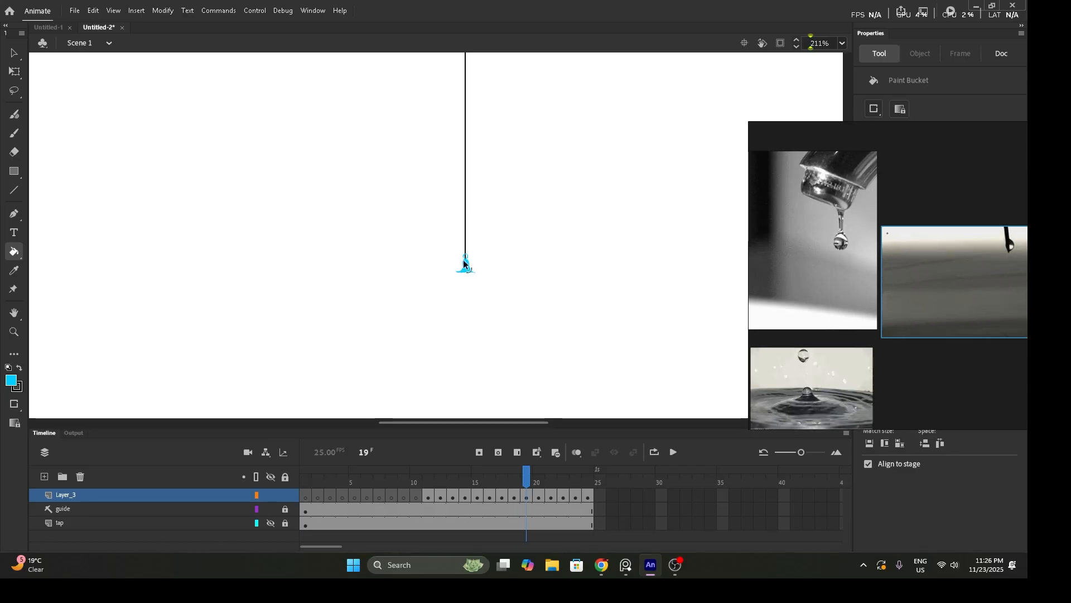
pyautogui.moveTo(444, 227); pyautogui.dragTo(503, 303)
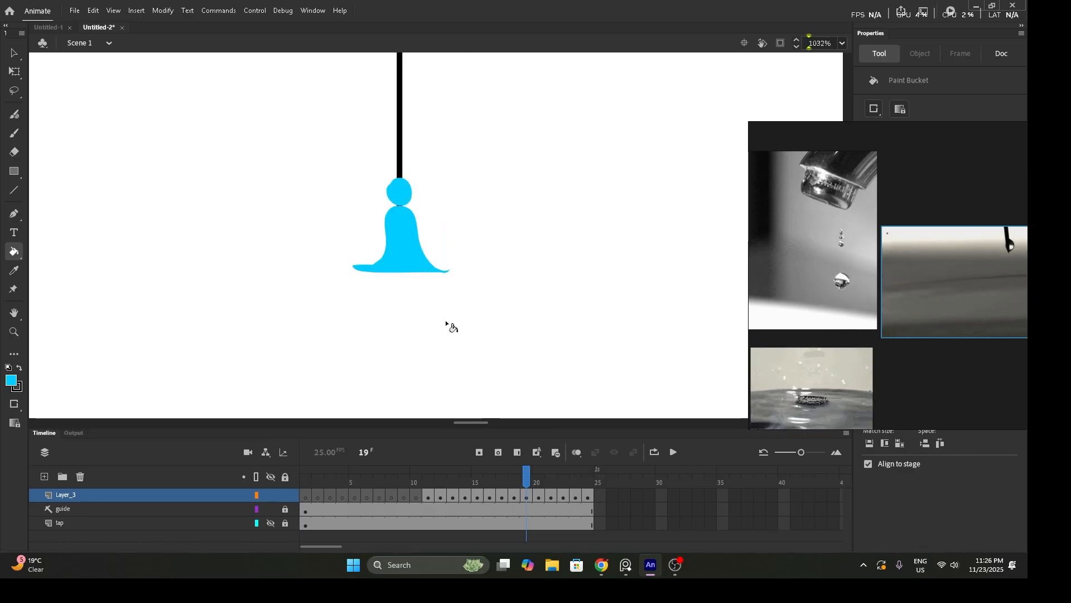
# - Play the animation as a test movie, shift the reference image window clear of the tap, and close the preview
pyautogui.press('.')
pyautogui.hotkey('ctrl', '-')
pyautogui.hotkey('ctrl', '-')
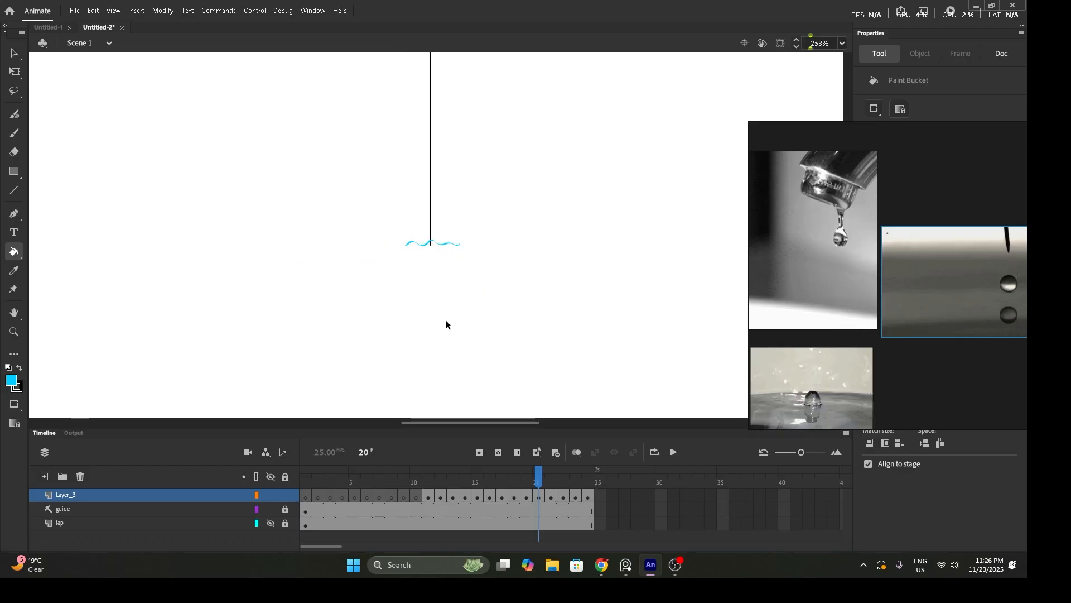
pyautogui.hotkey('ctrl', '-')
pyautogui.hotkey('ctrl', 'Return')
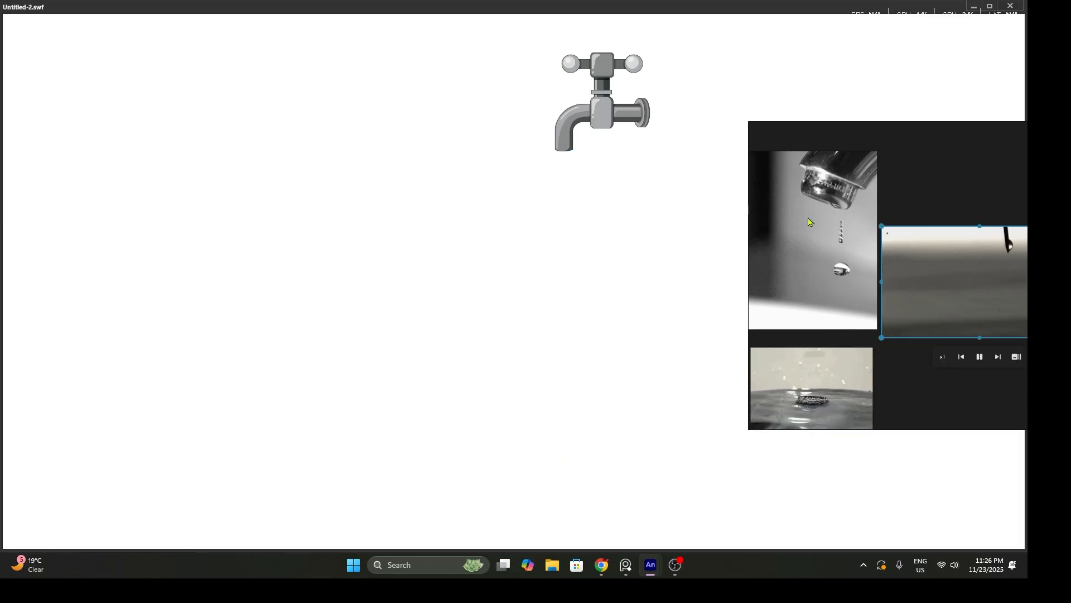
pyautogui.moveTo(812, 209); pyautogui.dragTo(729, 220)
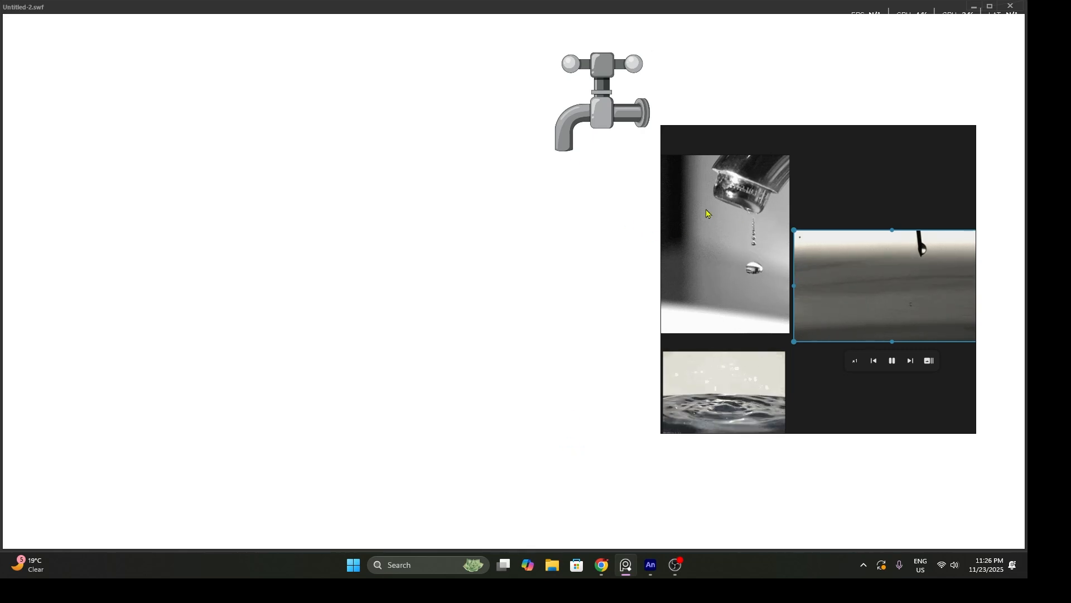
pyautogui.moveTo(707, 213); pyautogui.dragTo(822, 224)
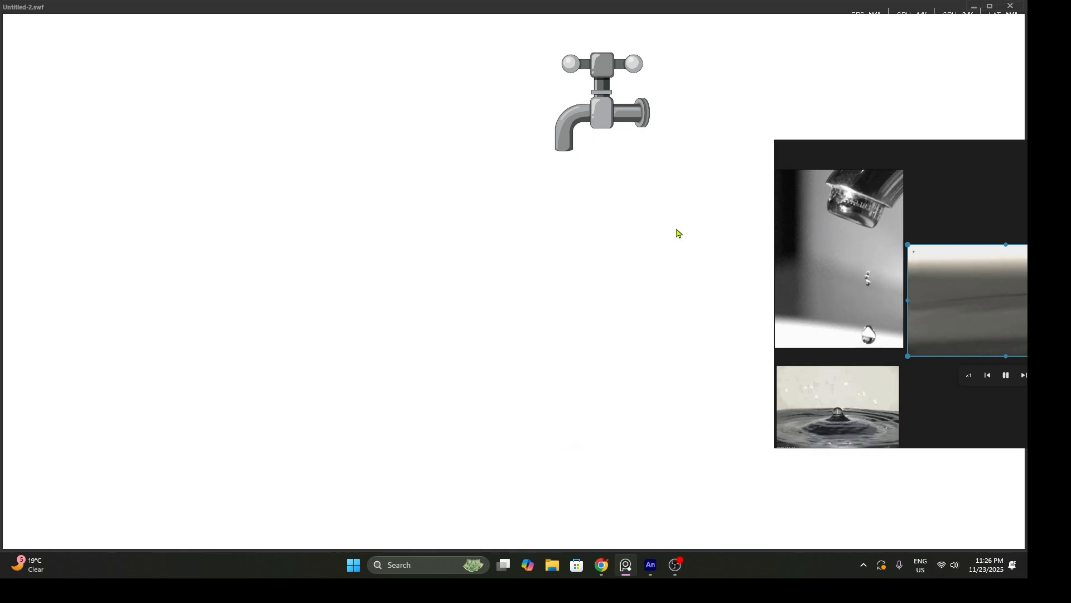
pyautogui.click(1011, 7)
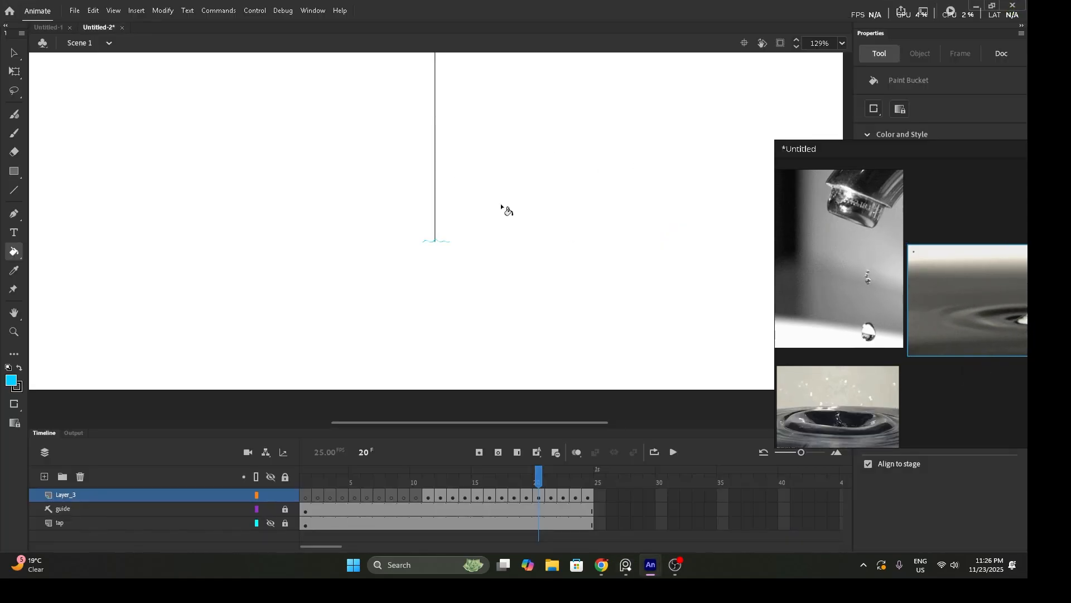
# - Convert the Layer_3, guide and tap layers together into one Graphic symbol named Symbol 1 and activate Free Transform on it
pyautogui.hotkey('ctrl', '-')
pyautogui.hotkey('ctrl', '-')
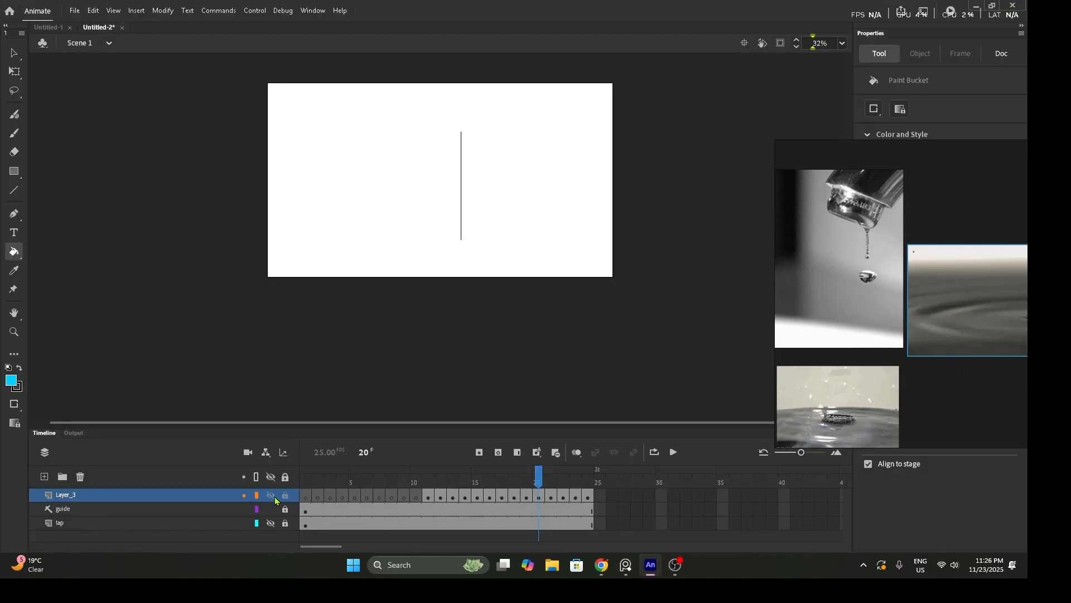
pyautogui.keyDown('shift'); pyautogui.click(114, 522); pyautogui.keyUp('shift')
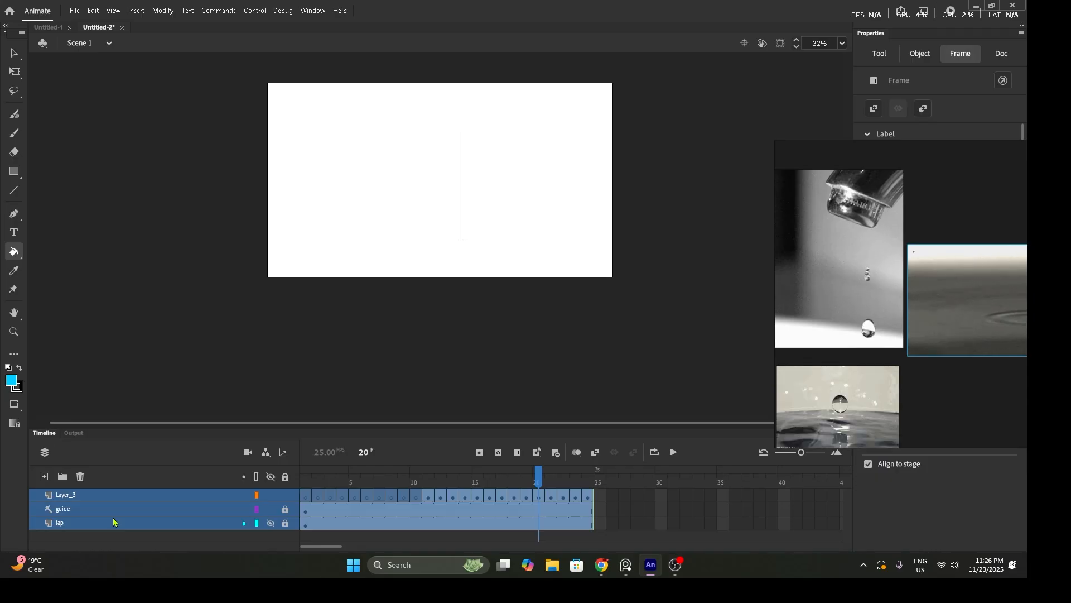
pyautogui.rightClick(113, 522)
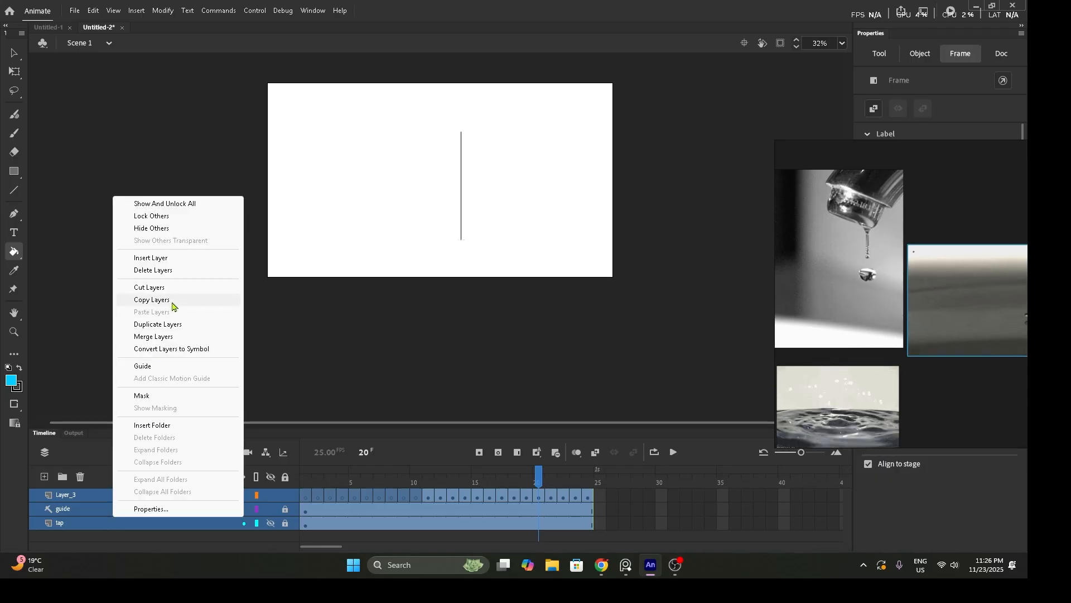
pyautogui.click(179, 351)
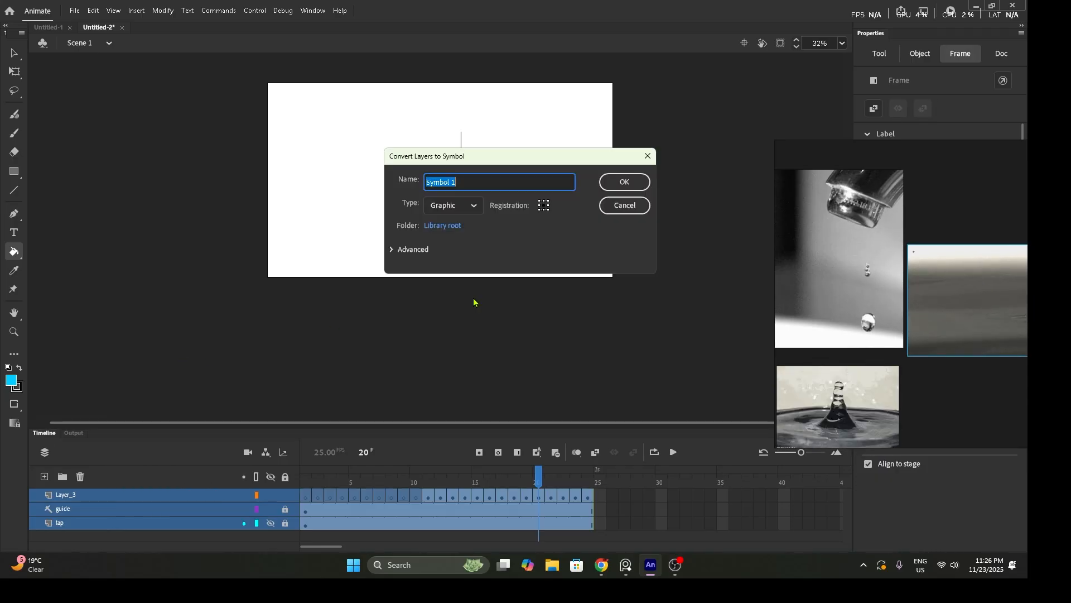
pyautogui.click(625, 181)
pyautogui.press('q')
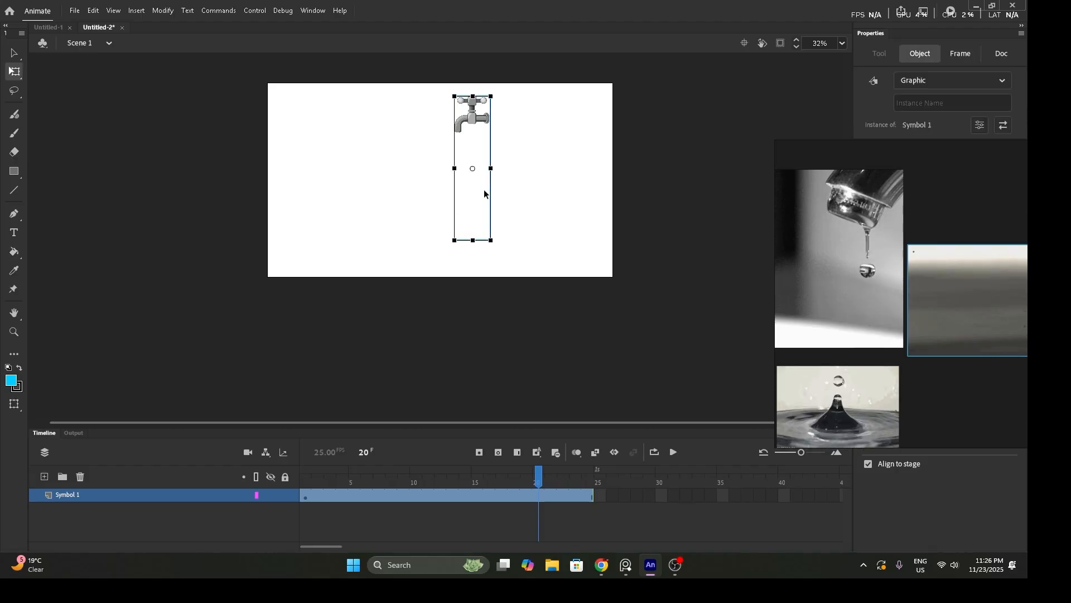
# - Enlarge the Symbol 1 instance and move it so the tap overlaps the stage's upper edge in the right half
pyautogui.moveTo(500, 245); pyautogui.dragTo(555, 299)
pyautogui.moveTo(477, 92); pyautogui.dragTo(570, 115)
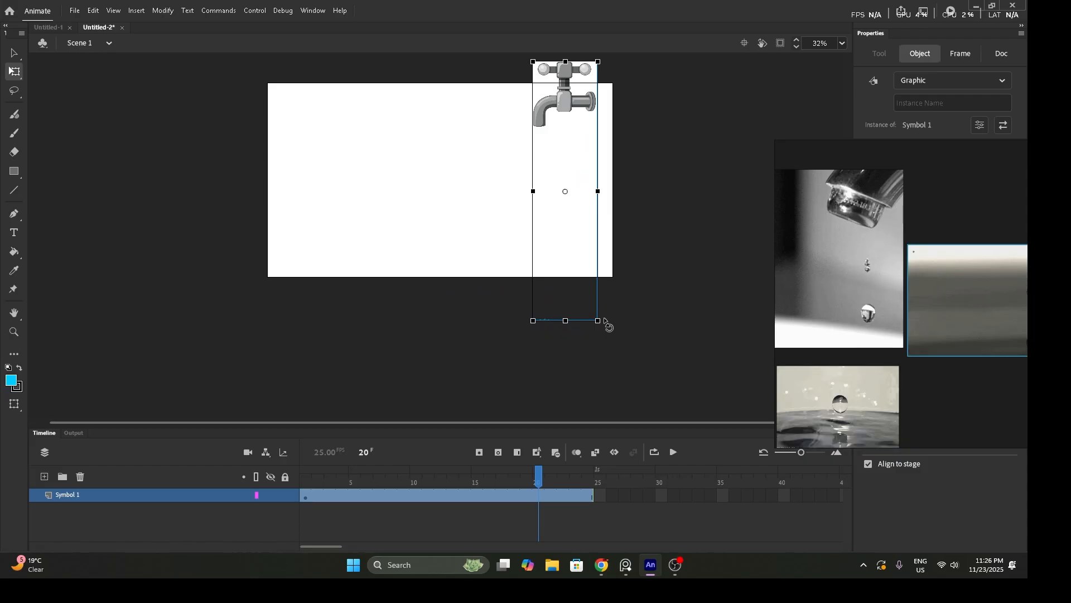
pyautogui.moveTo(598, 321)
pyautogui.mouseDown()
pyautogui.moveTo(591, 294)
pyautogui.moveTo(596, 308)
pyautogui.mouseUp()
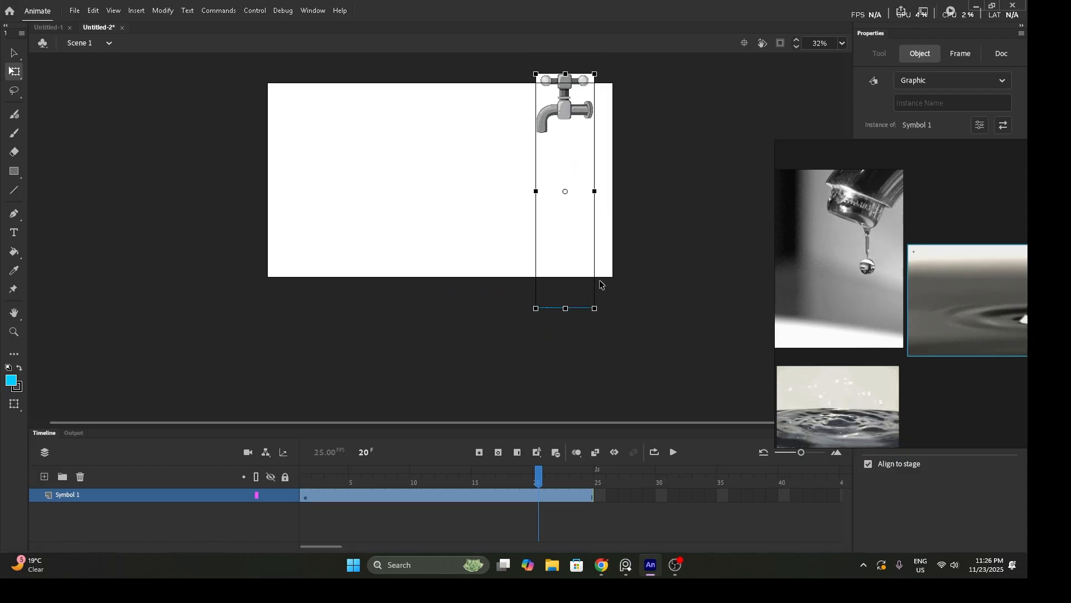
pyautogui.moveTo(584, 113); pyautogui.dragTo(555, 83)
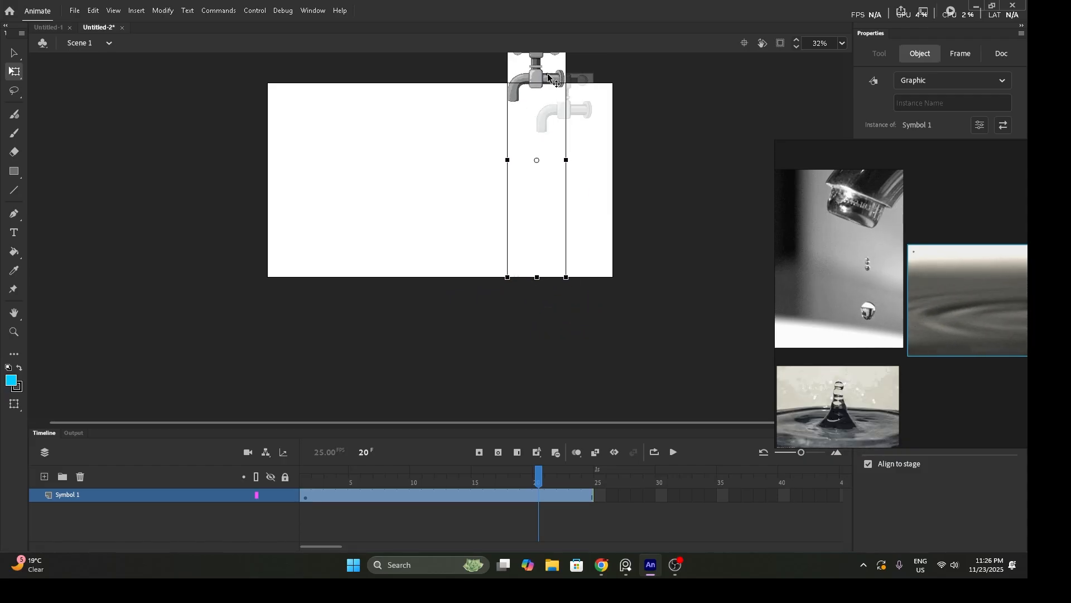
# - Scale the tap symbol down slightly so its lower end stays inside the stage, and scrub the frames to check the falling drop
pyautogui.moveTo(564, 475); pyautogui.dragTo(538, 477)
pyautogui.click(534, 149)
pyautogui.click(514, 96)
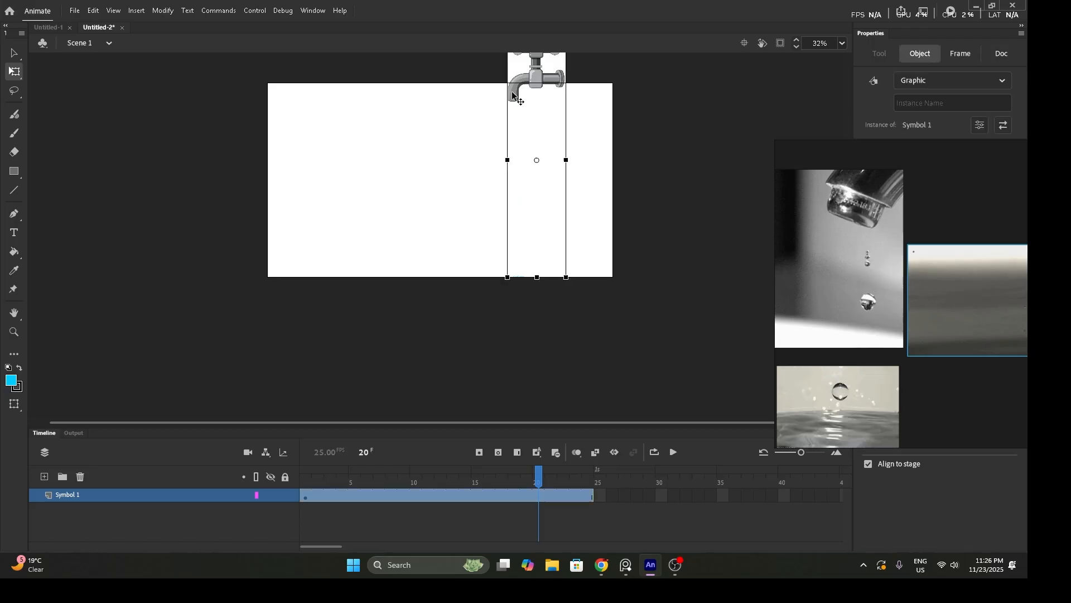
pyautogui.moveTo(506, 279); pyautogui.dragTo(509, 270)
pyautogui.moveTo(521, 106); pyautogui.dragTo(518, 109)
pyautogui.moveTo(544, 481); pyautogui.dragTo(468, 471)
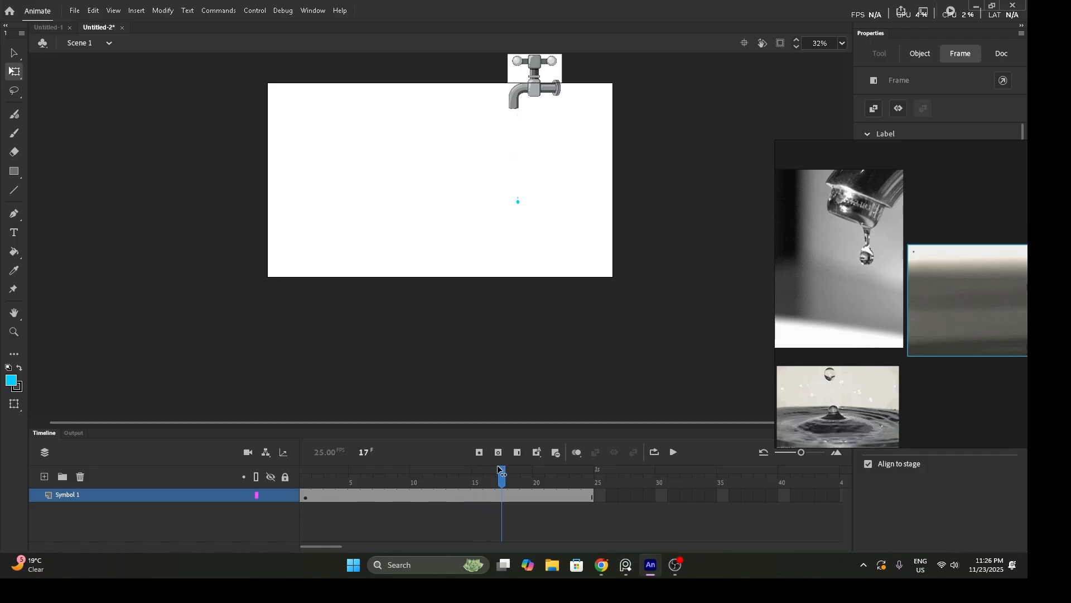
# - Open Symbol 1 for editing and add the Edit Multiple Frames tool to the timeline controls
pyautogui.doubleClick(515, 133)
pyautogui.moveTo(486, 476); pyautogui.dragTo(434, 480)
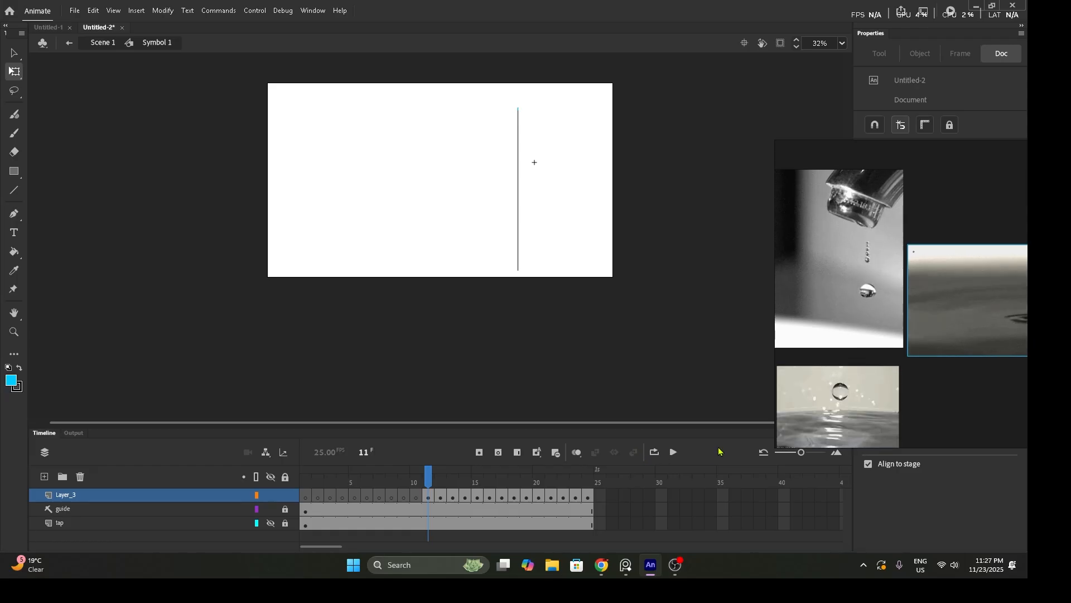
pyautogui.moveTo(866, 325); pyautogui.dragTo(852, 182)
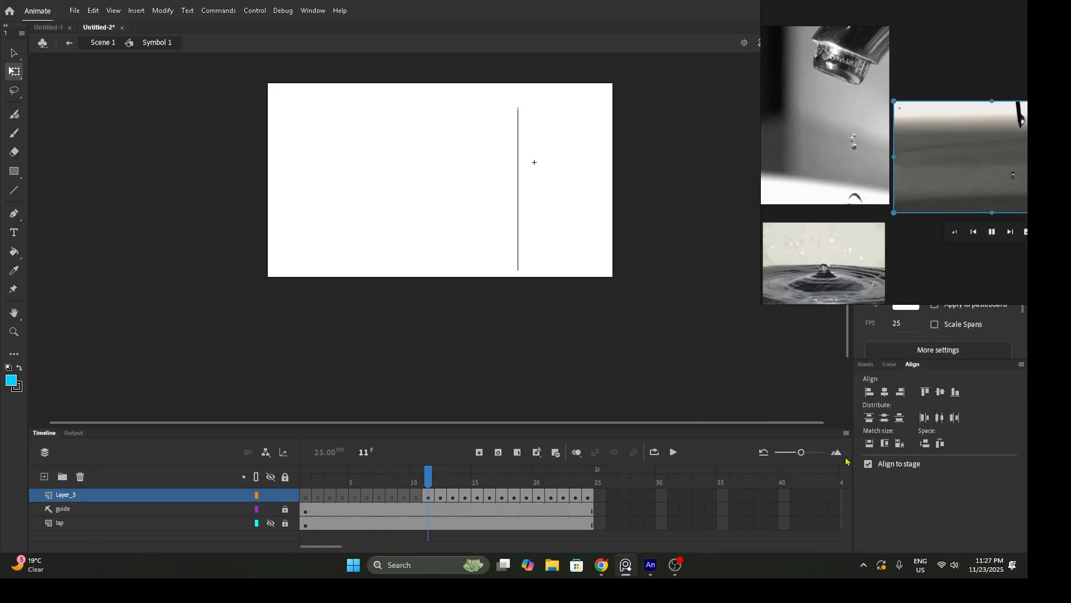
pyautogui.click(846, 433)
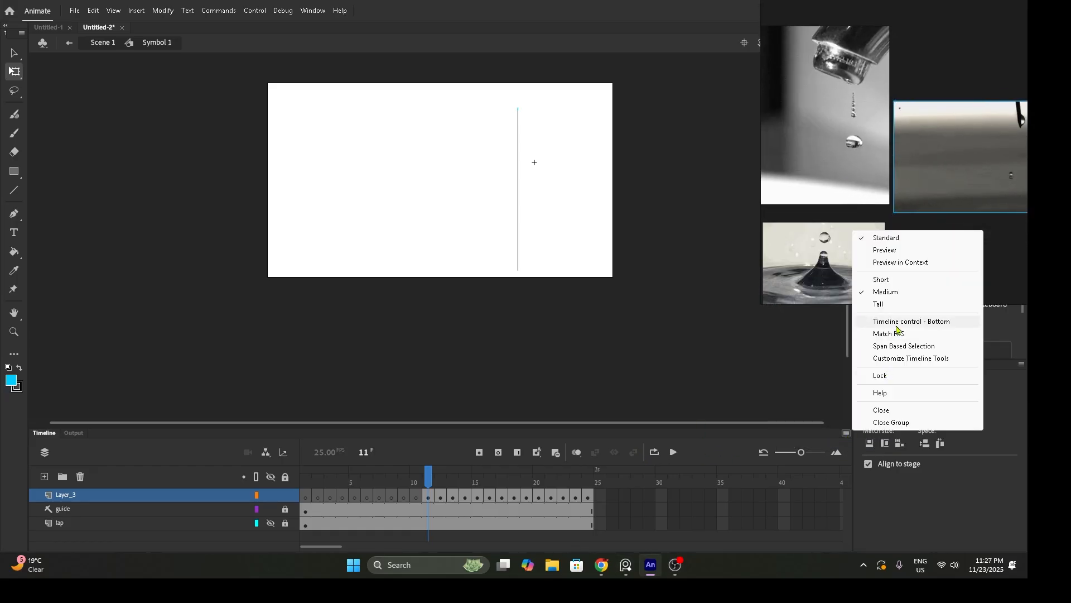
pyautogui.click(908, 359)
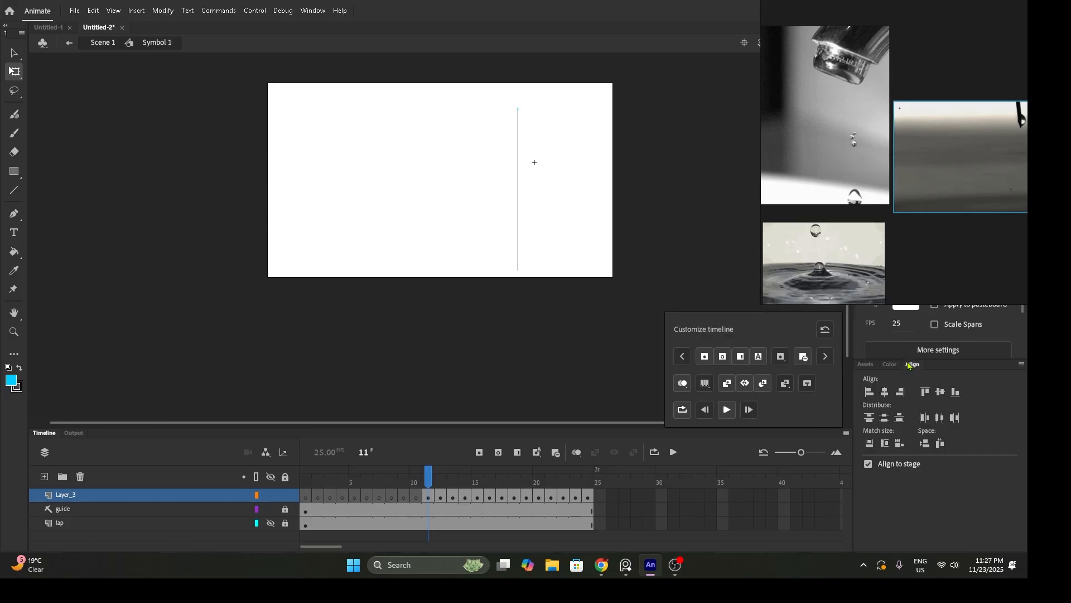
pyautogui.click(705, 385)
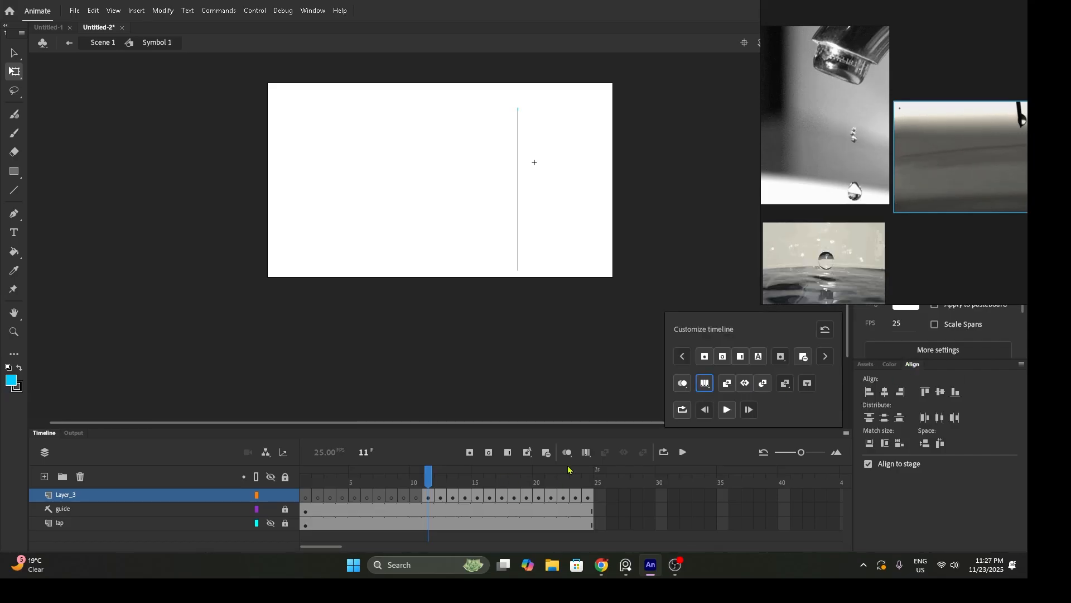
# - Turn on Edit Multiple Frames through frame 24 and select all the Layer_3 drawings from frame 11 onward
pyautogui.click(587, 453)
pyautogui.moveTo(457, 486); pyautogui.dragTo(593, 483)
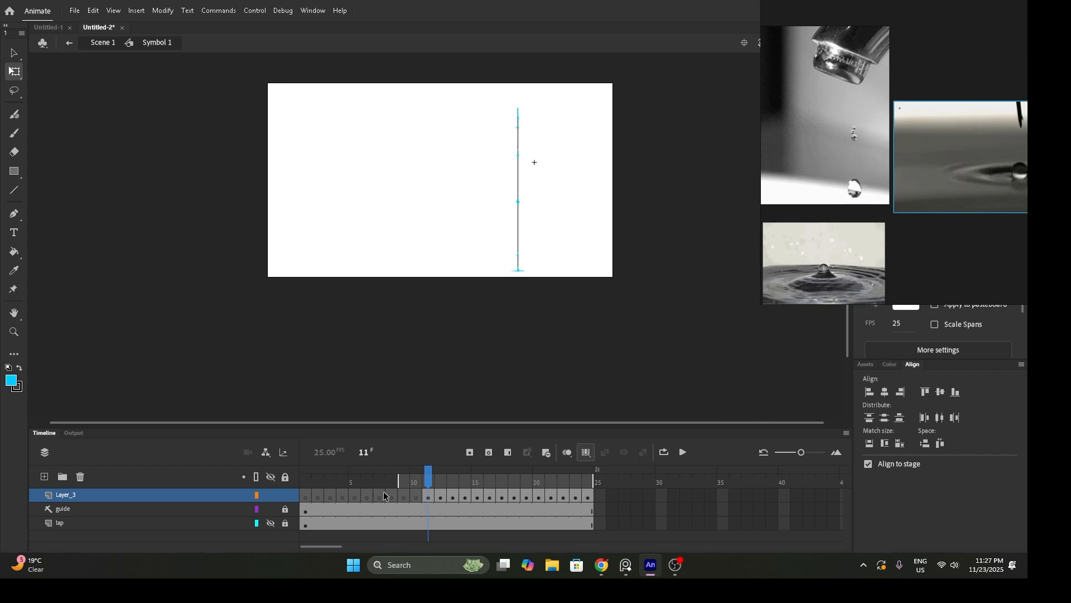
pyautogui.click(431, 501)
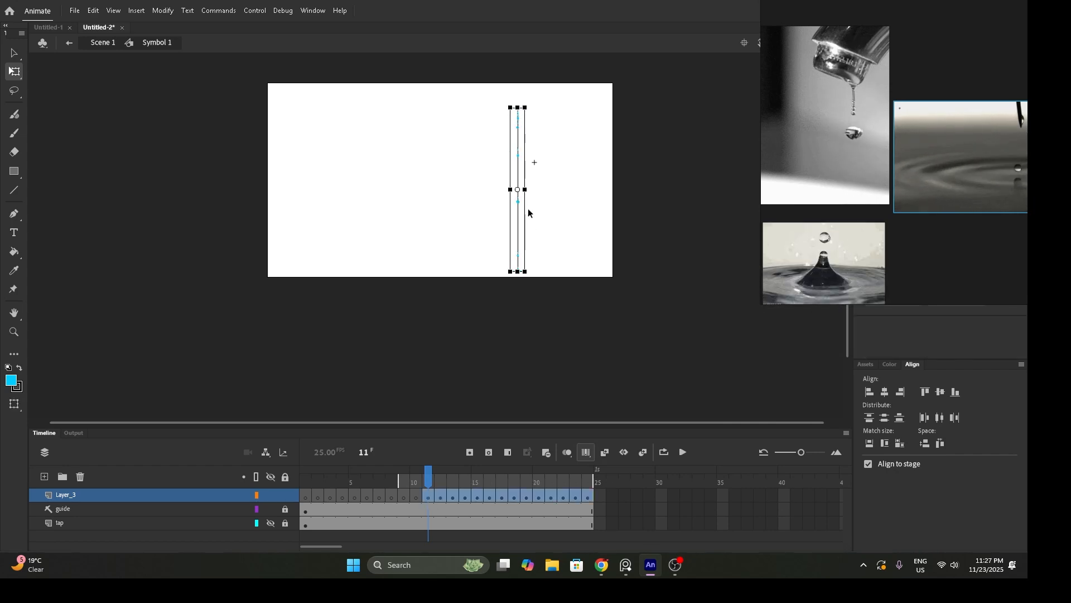
pyautogui.moveTo(497, 94); pyautogui.dragTo(594, 261)
# - Enlarge the selected drop drawings together, shift them down to start at the guide's upper end, and turn off Edit Multiple Frames
pyautogui.moveTo(497, 161); pyautogui.dragTo(508, 228)
pyautogui.moveTo(326, 128); pyautogui.dragTo(443, 246)
pyautogui.moveTo(503, 127); pyautogui.dragTo(626, 13)
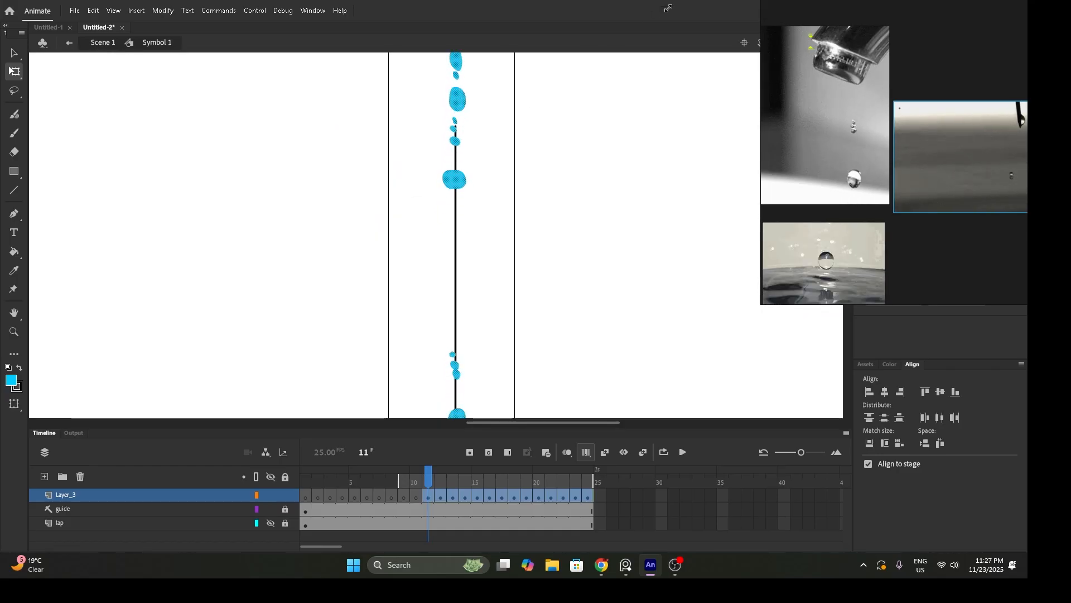
pyautogui.moveTo(454, 180); pyautogui.dragTo(451, 296)
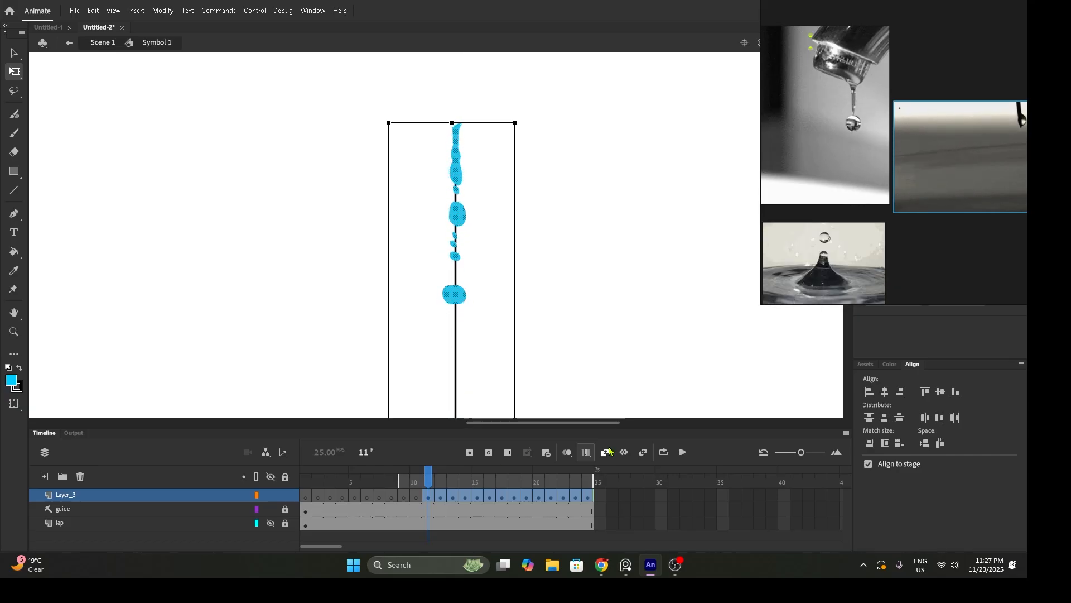
pyautogui.click(589, 455)
# - Preview the enlarged drops as a test movie, move the reference image window away from the tap, and close the preview
pyautogui.hotkey('ctrl', '-')
pyautogui.hotkey('ctrl', '-')
pyautogui.hotkey('ctrl', '-')
pyautogui.hotkey('ctrl', '-')
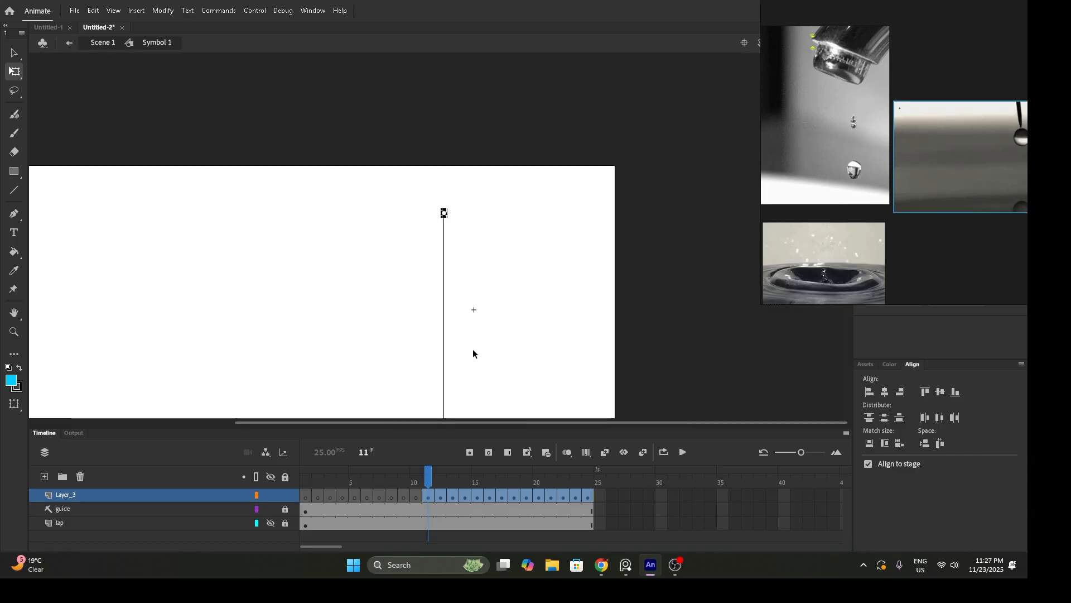
pyautogui.moveTo(428, 480)
pyautogui.mouseDown()
pyautogui.moveTo(564, 483)
pyautogui.moveTo(381, 460)
pyautogui.moveTo(441, 482)
pyautogui.mouseUp()
pyautogui.click(513, 351)
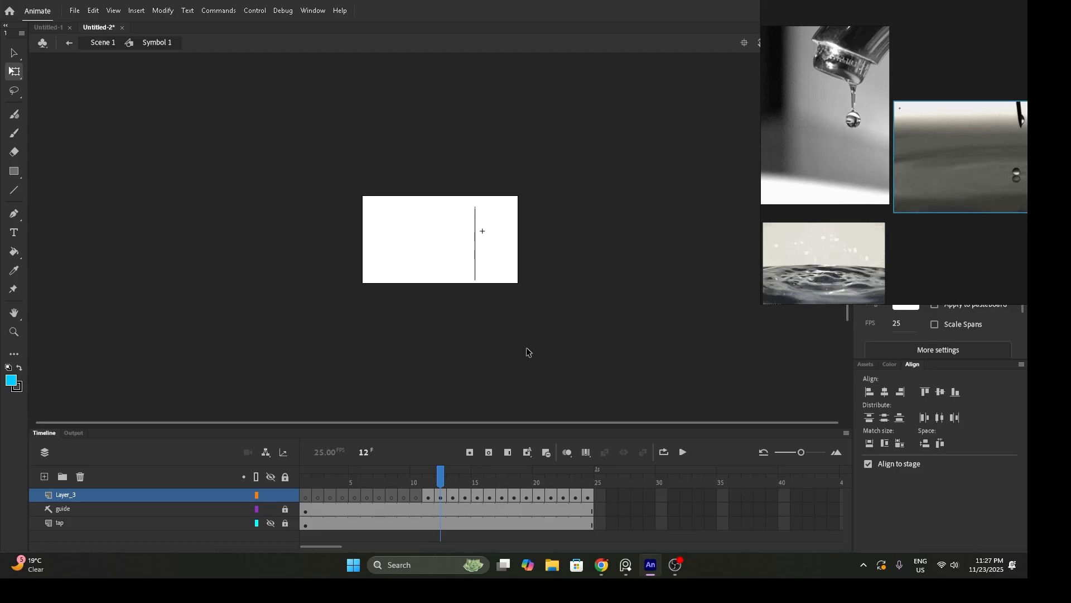
pyautogui.hotkey('ctrl', 'Return')
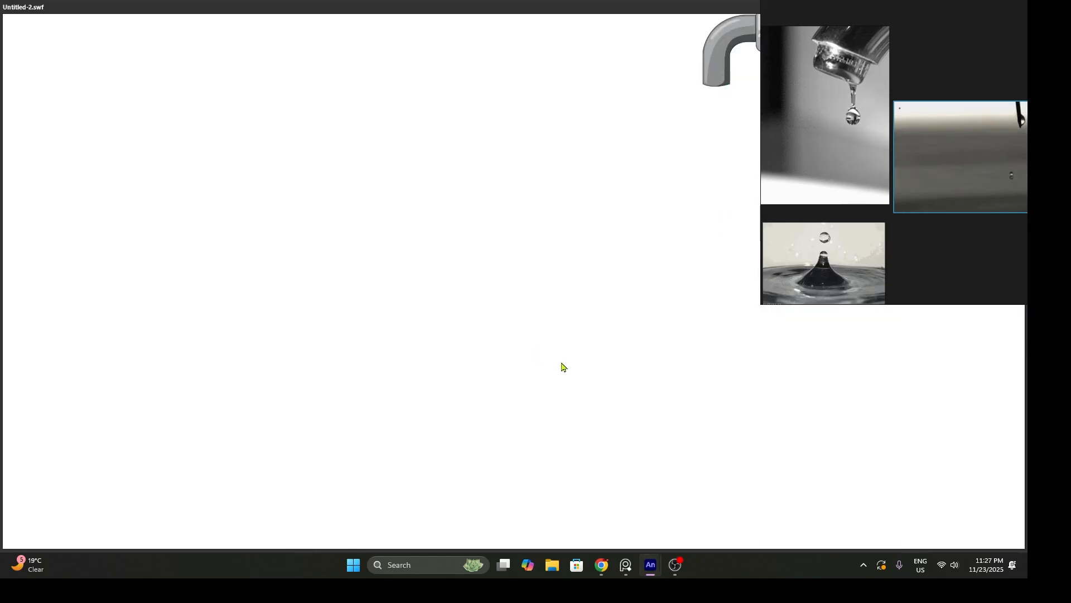
pyautogui.moveTo(875, 225); pyautogui.dragTo(186, 223)
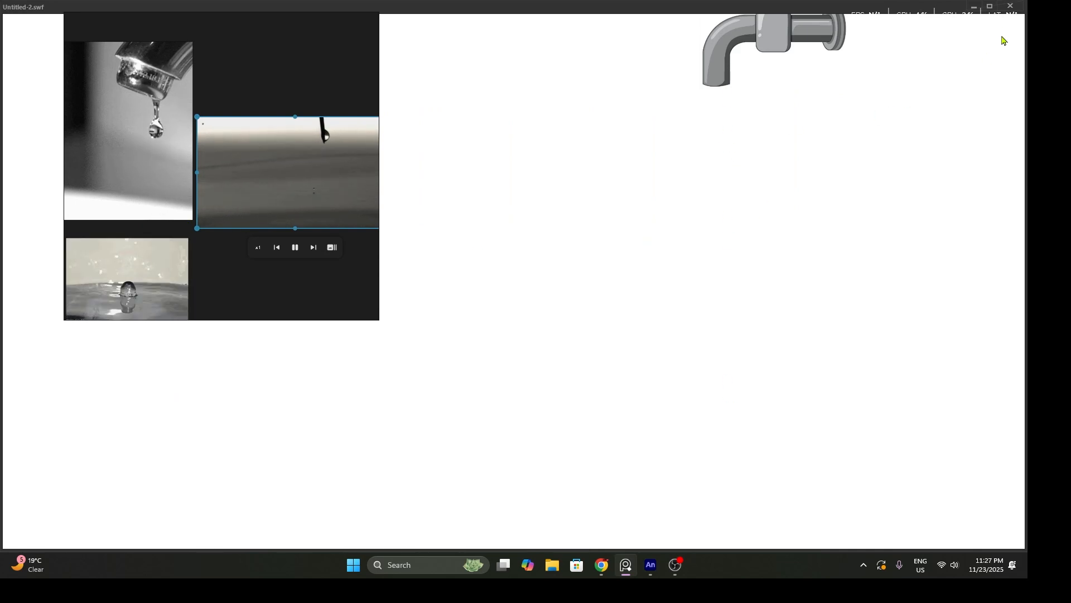
pyautogui.click(1010, 5)
# - Select the drop on frame 17 of Layer_3 and move it straight up along the guide line
pyautogui.moveTo(448, 477); pyautogui.dragTo(527, 474)
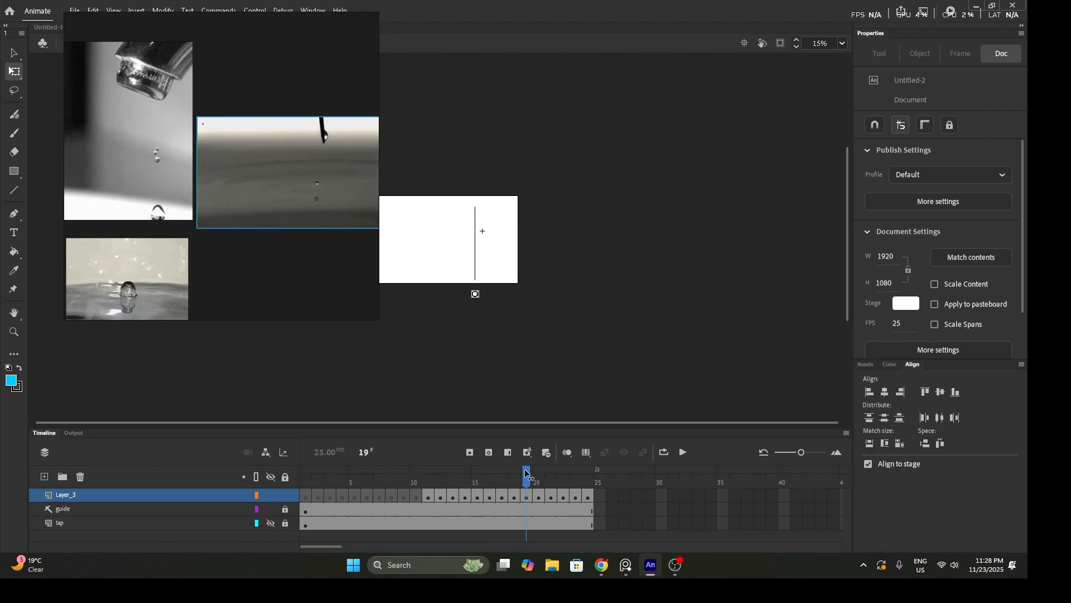
pyautogui.hotkey('ctrl', 'space')
pyautogui.moveTo(450, 210); pyautogui.dragTo(561, 334)
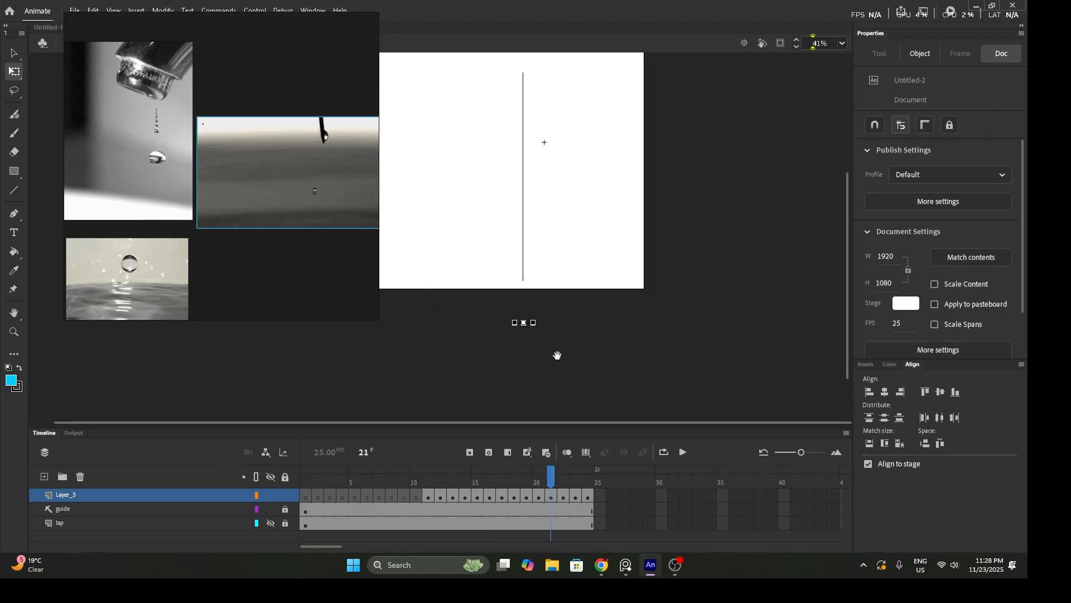
pyautogui.moveTo(591, 481); pyautogui.dragTo(498, 481)
pyautogui.click(501, 511)
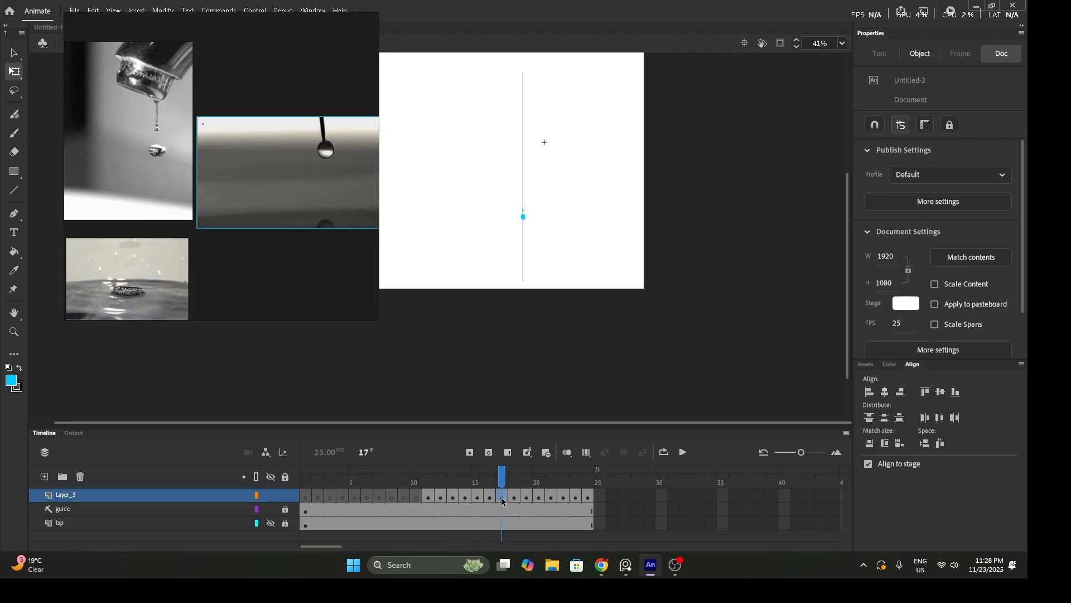
pyautogui.hotkey('shift', 'Up')
pyautogui.hotkey('shift', 'Up')
pyautogui.hotkey('shift', 'Up')
pyautogui.hotkey('shift', 'Up')
pyautogui.hotkey('shift', 'Up')
pyautogui.hotkey('shift', 'Up')
pyautogui.hotkey('shift', 'Up')
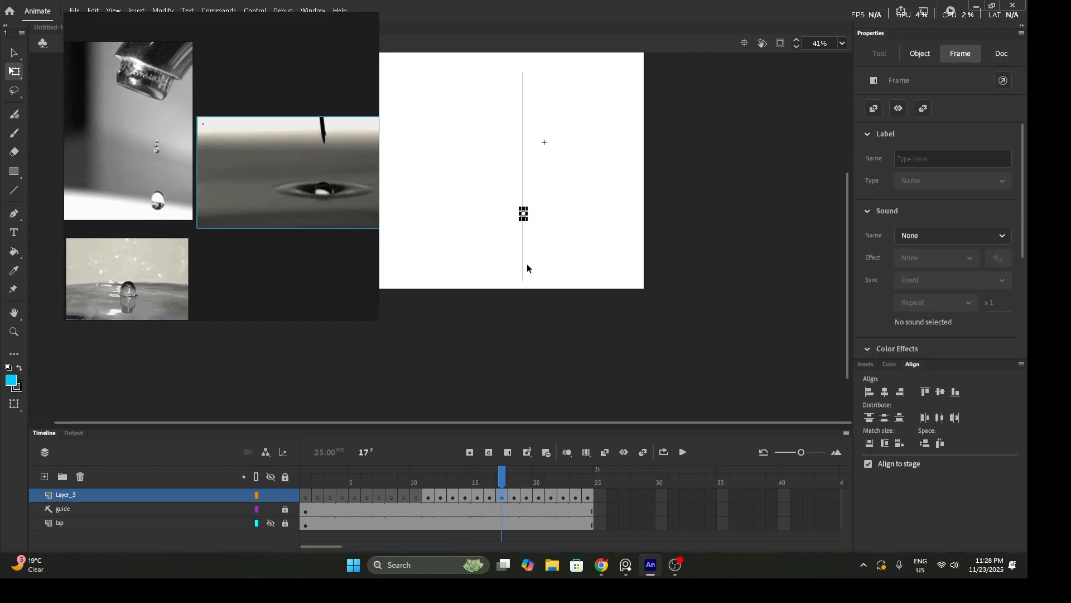
pyautogui.hotkey('shift', 'Up')
pyautogui.hotkey('shift', 'Up')
pyautogui.hotkey('shift', 'Up')
pyautogui.hotkey('shift', 'Up')
pyautogui.hotkey('shift', 'Up')
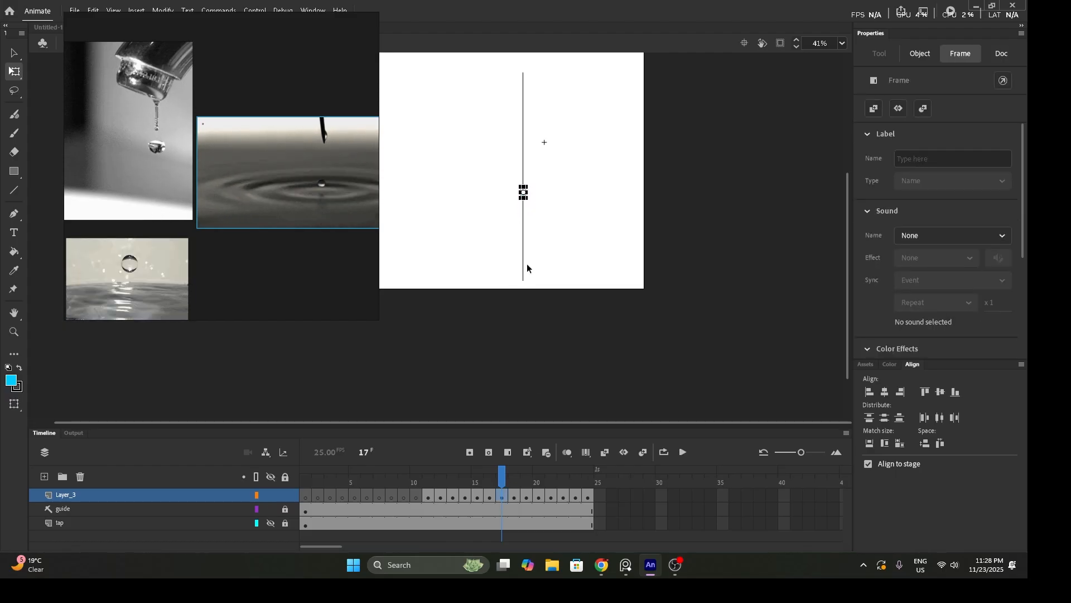
# - Move the frame 18 drops up from below the stage onto the lower part of the guide line
pyautogui.click(514, 494)
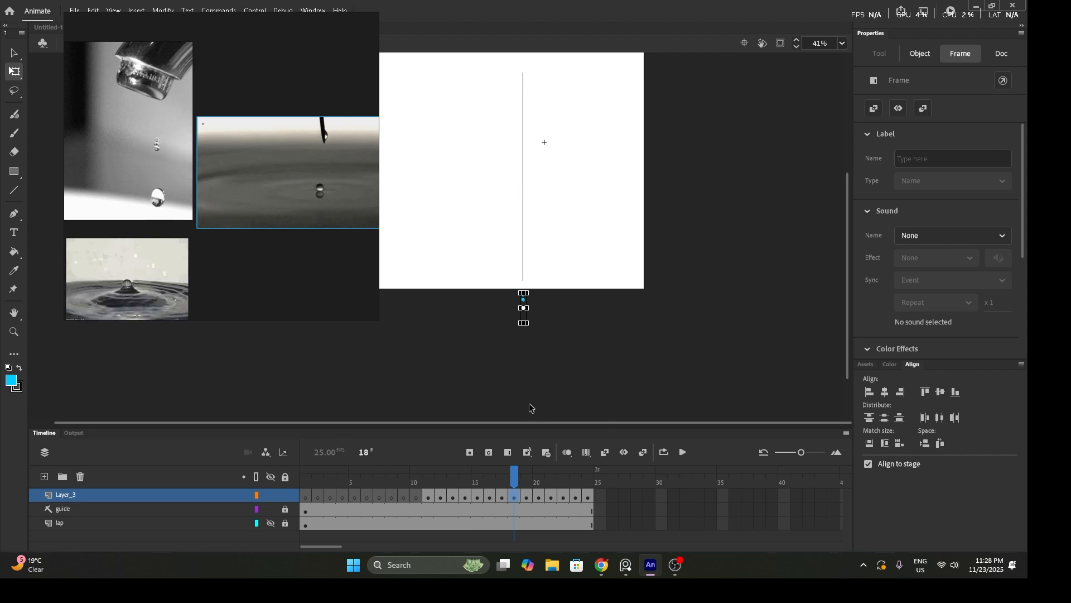
pyautogui.hotkey('shift', 'Up')
pyautogui.hotkey('shift', 'Up')
pyautogui.hotkey('shift', 'Up')
pyautogui.hotkey('shift', 'Up')
pyautogui.hotkey('shift', 'Up')
pyautogui.hotkey('shift', 'Up')
pyautogui.hotkey('shift', 'Up')
pyautogui.hotkey('shift', 'Up')
pyautogui.hotkey('shift', 'Up')
pyautogui.hotkey('shift', 'Up')
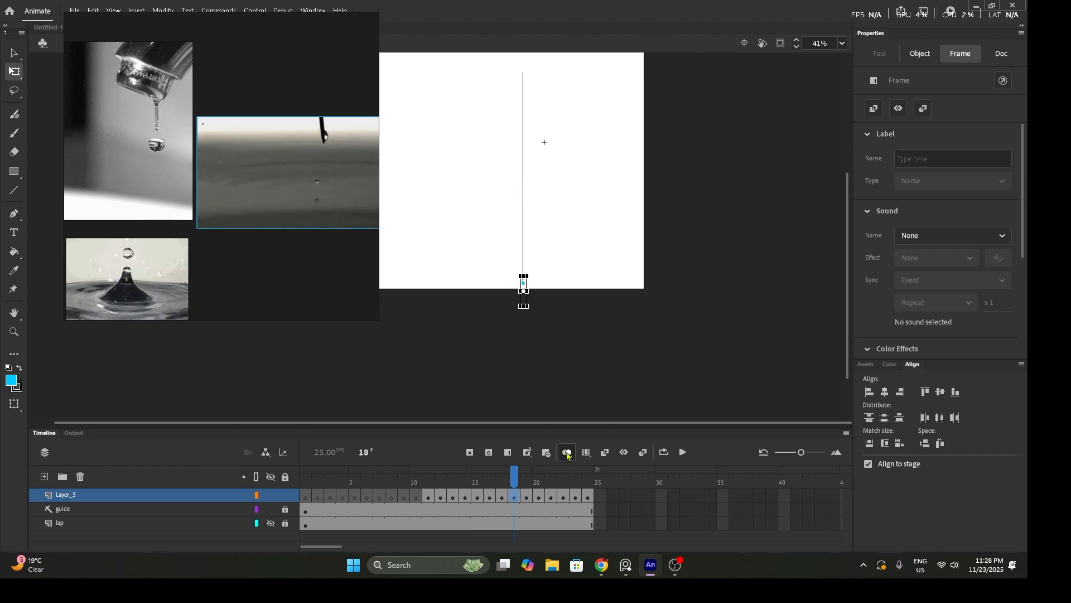
pyautogui.hotkey('shift', 'Up')
pyautogui.hotkey('shift', 'Up')
pyautogui.hotkey('shift', 'Up')
pyautogui.hotkey('shift', 'Up')
pyautogui.hotkey('shift', 'Up')
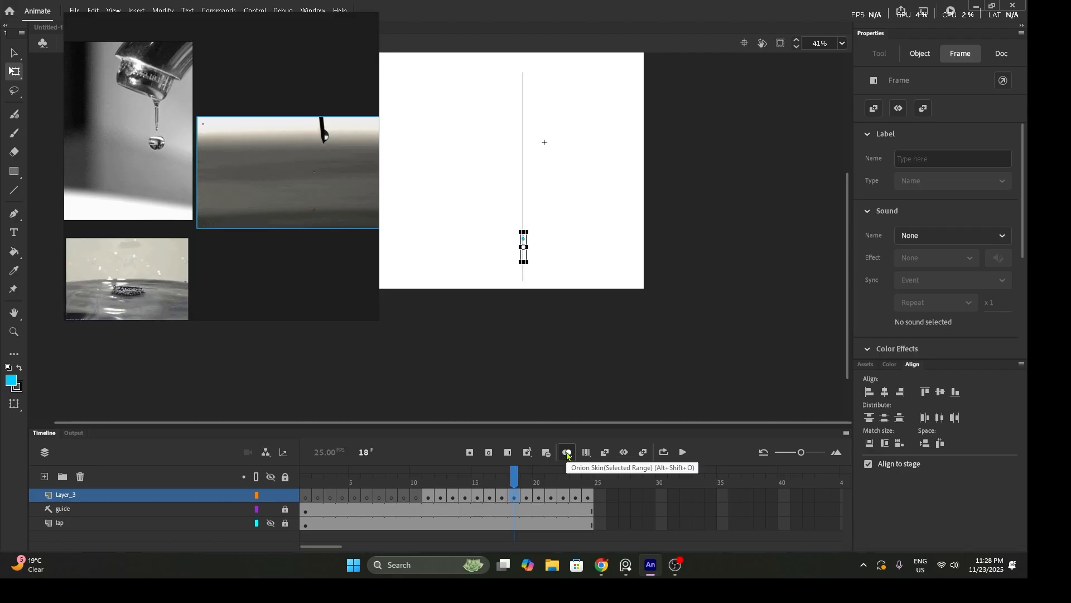
pyautogui.hotkey('shift', 'Up')
pyautogui.hotkey('shift', 'Up')
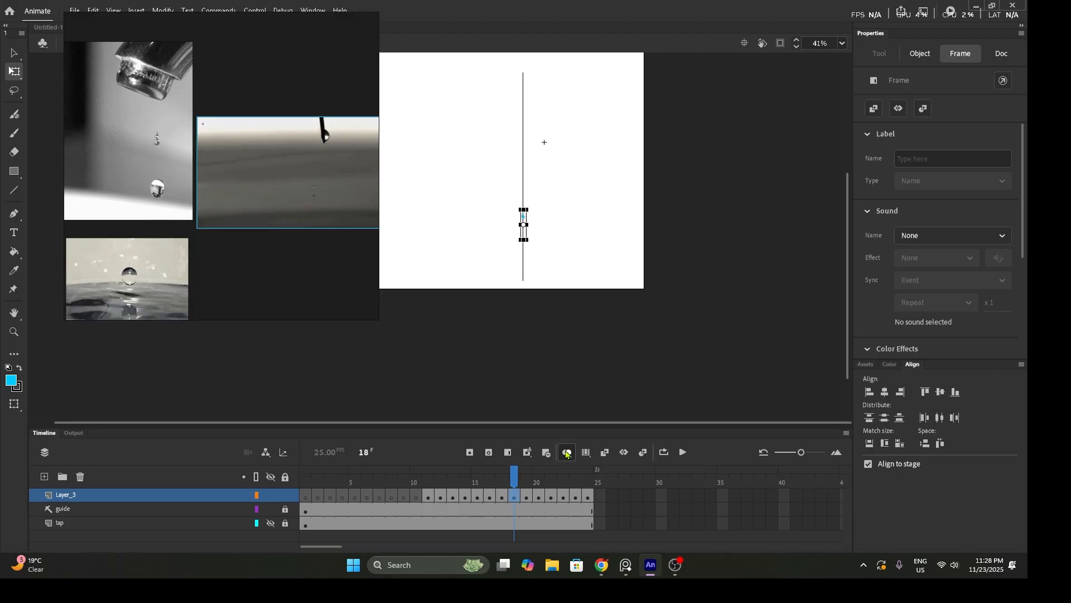
# - Move the frame 19 splash up from below the stage to just above the guide line's lower end
pyautogui.click(525, 498)
pyautogui.hotkey('shift', 'Up')
pyautogui.hotkey('shift', 'Up')
pyautogui.hotkey('shift', 'Up')
pyautogui.hotkey('shift', 'Up')
pyautogui.hotkey('shift', 'Up')
pyautogui.hotkey('shift', 'Up')
pyautogui.hotkey('shift', 'Up')
pyautogui.hotkey('shift', 'Up')
pyautogui.hotkey('shift', 'Up')
pyautogui.hotkey('shift', 'Up')
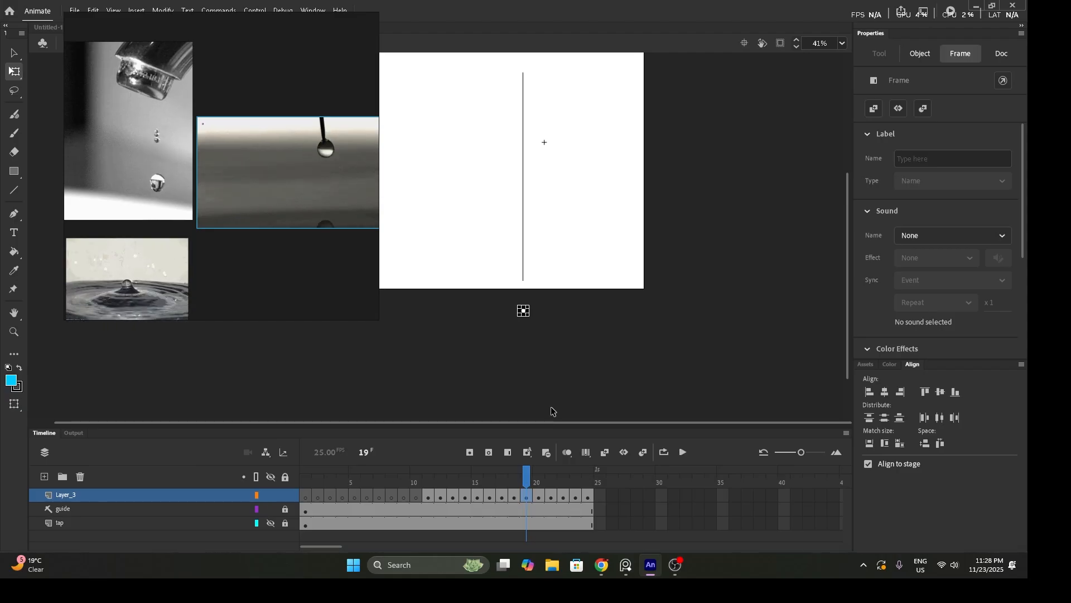
pyautogui.hotkey('shift', 'Up')
pyautogui.hotkey('shift', 'Up')
pyautogui.hotkey('shift', 'Up')
pyautogui.hotkey('shift', 'Up')
pyautogui.hotkey('shift', 'Up')
pyautogui.hotkey('shift', 'Up')
pyautogui.hotkey('shift', 'Up')
pyautogui.hotkey('shift', 'Up')
pyautogui.hotkey('shift', 'Up')
pyautogui.hotkey('shift', 'Up')
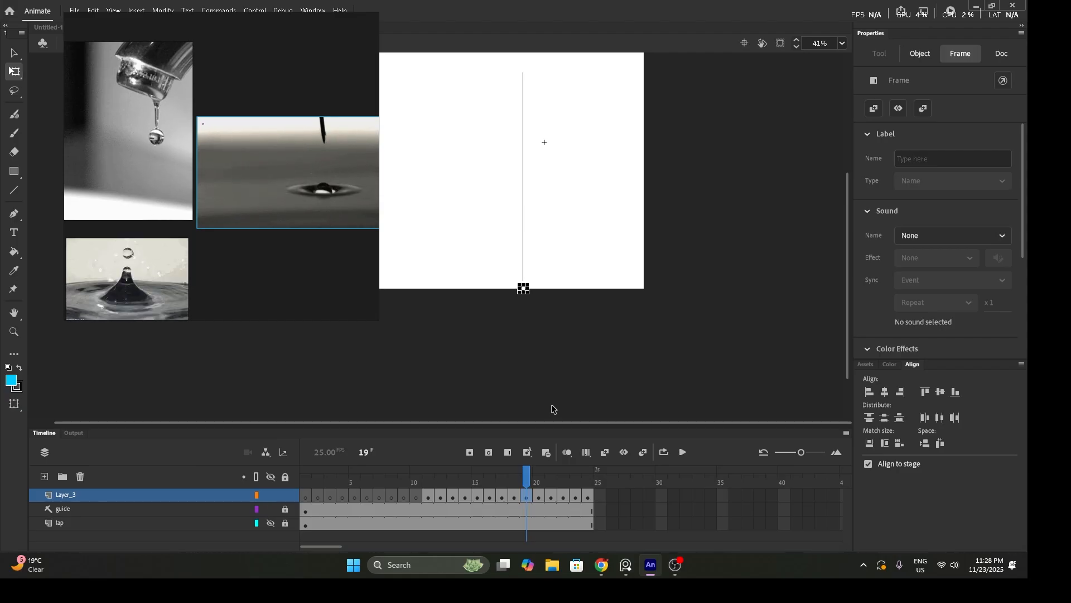
pyautogui.hotkey('shift', 'Up')
pyautogui.hotkey('shift', 'Up')
pyautogui.hotkey('shift', 'Up')
pyautogui.hotkey('shift', 'Up')
pyautogui.hotkey('shift', 'Up')
pyautogui.hotkey('shift', 'Up')
pyautogui.hotkey('shift', 'Up')
pyautogui.hotkey('shift', 'Up')
pyautogui.hotkey('shift', 'Up')
pyautogui.hotkey('shift', 'Up')
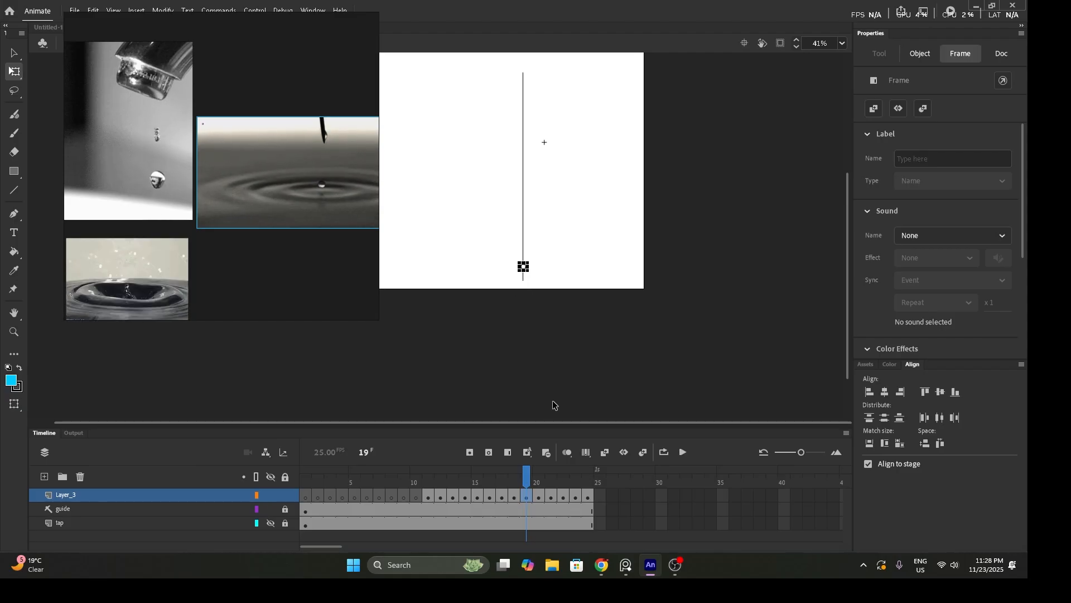
# - Move the frame 20 ripple up from below the stage to the guide line's lower end
pyautogui.click(538, 495)
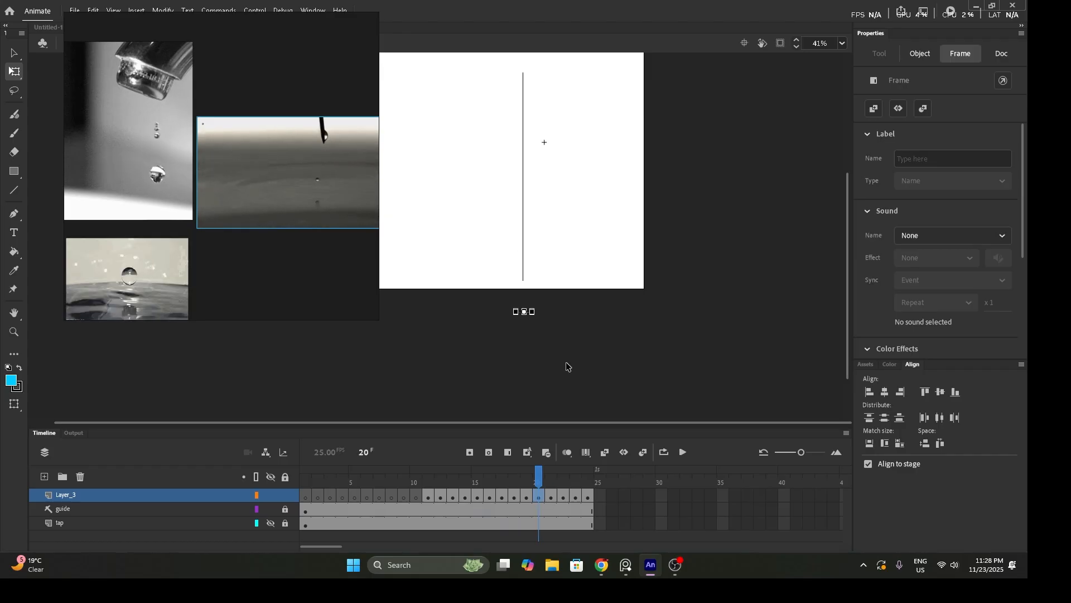
pyautogui.hotkey('shift', 'Up')
pyautogui.hotkey('shift', 'Up')
pyautogui.hotkey('shift', 'Up')
pyautogui.hotkey('shift', 'Up')
pyautogui.hotkey('shift', 'Up')
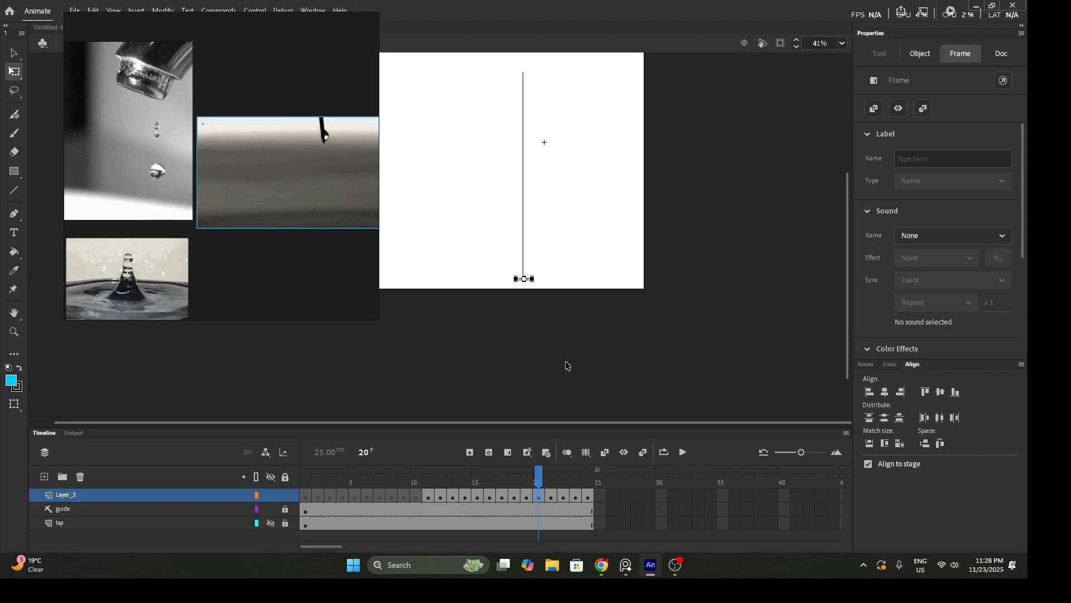
# - Select the ripples on frames 21 to 24 with Edit Multiple Frames and move them up together to the guide line's lower end
pyautogui.click(552, 495)
pyautogui.keyDown('shift'); pyautogui.click(587, 495); pyautogui.keyUp('shift')
pyautogui.click(587, 452)
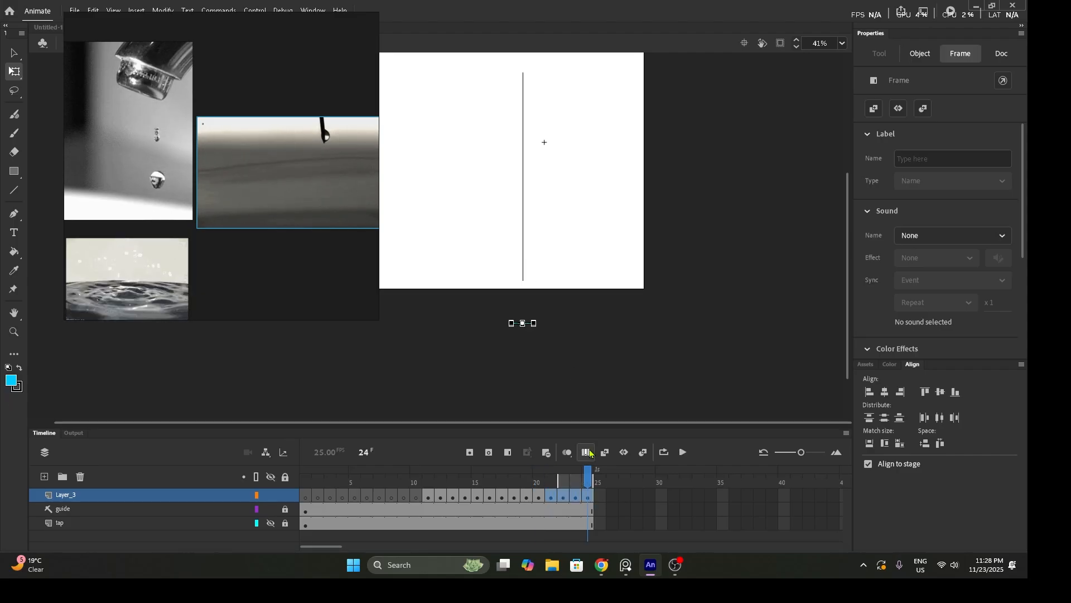
pyautogui.click(551, 496)
pyautogui.moveTo(564, 496); pyautogui.dragTo(588, 498)
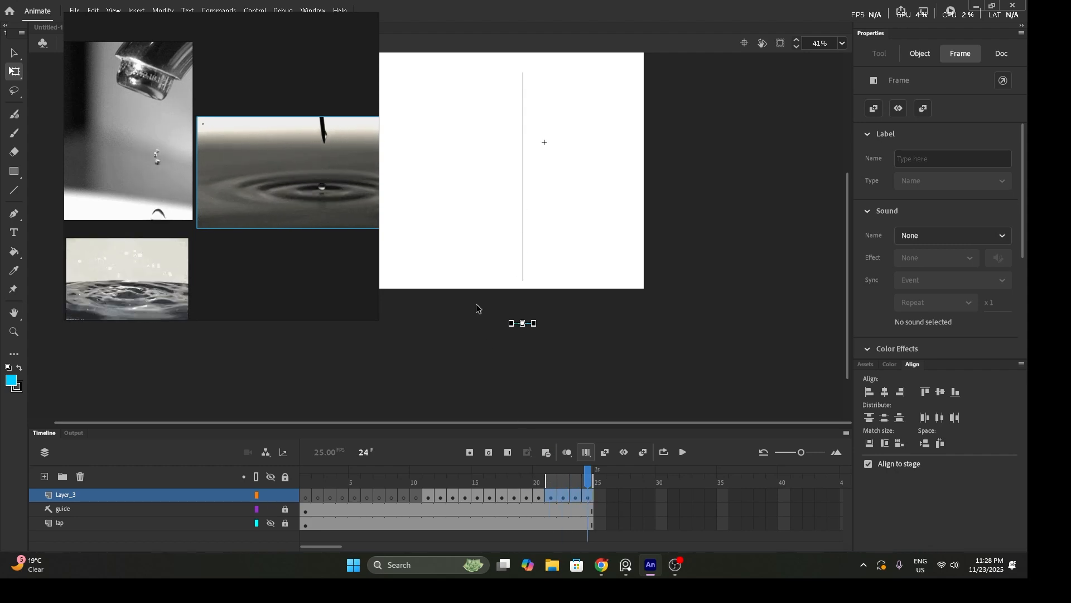
pyautogui.moveTo(477, 309); pyautogui.dragTo(572, 370)
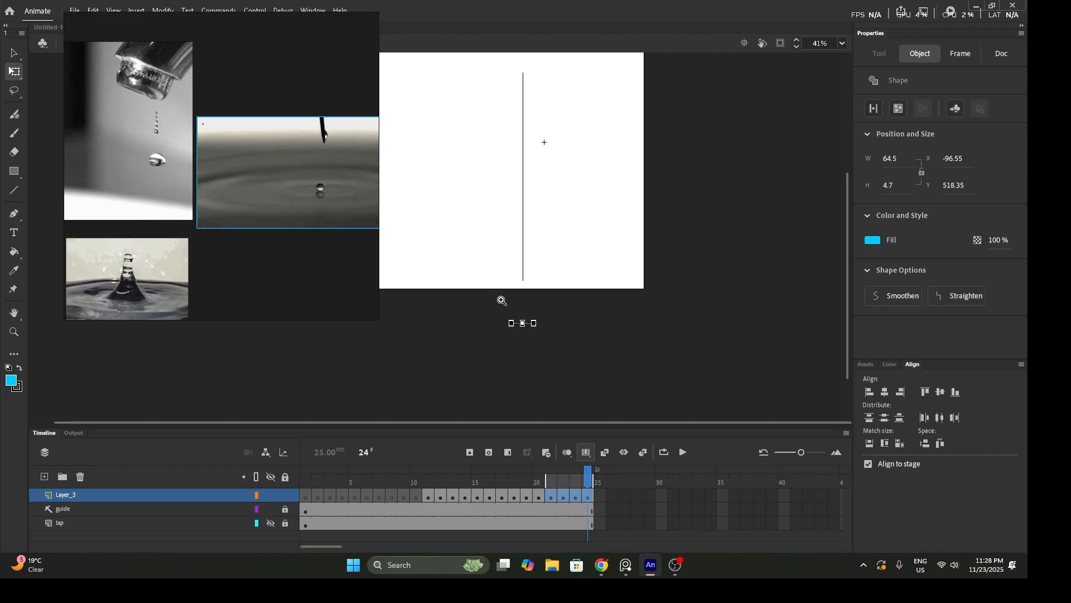
pyautogui.moveTo(501, 301); pyautogui.dragTo(573, 353)
pyautogui.moveTo(647, 385); pyautogui.dragTo(660, 62)
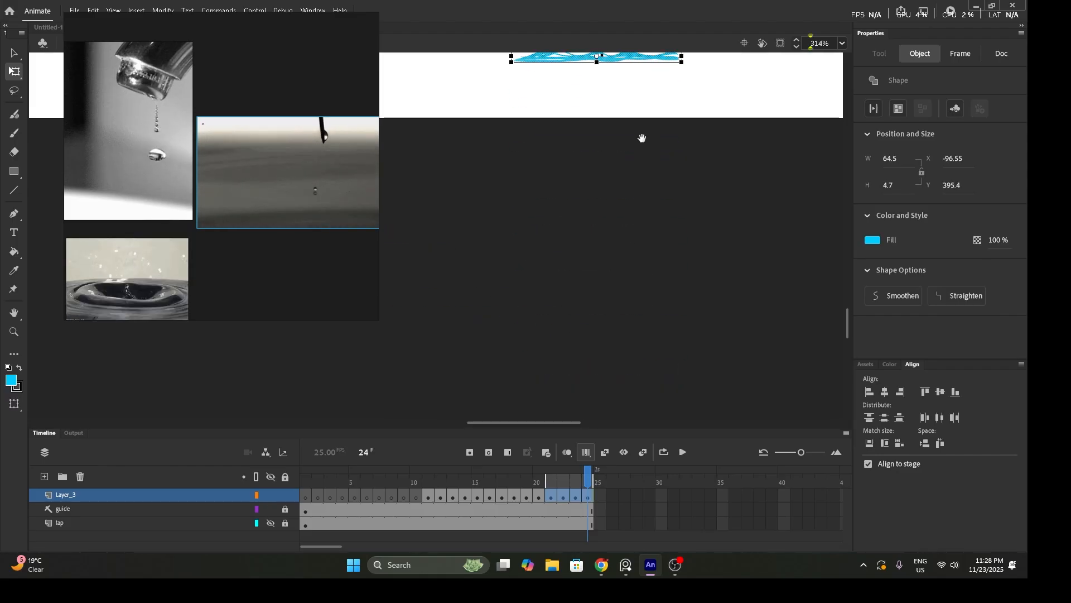
pyautogui.moveTo(641, 138); pyautogui.dragTo(630, 311)
# - Turn off Edit Multiple Frames and lower the frame 20 ripple slightly to match the end of the guide line
pyautogui.moveTo(588, 477); pyautogui.dragTo(539, 477)
pyautogui.click(539, 495)
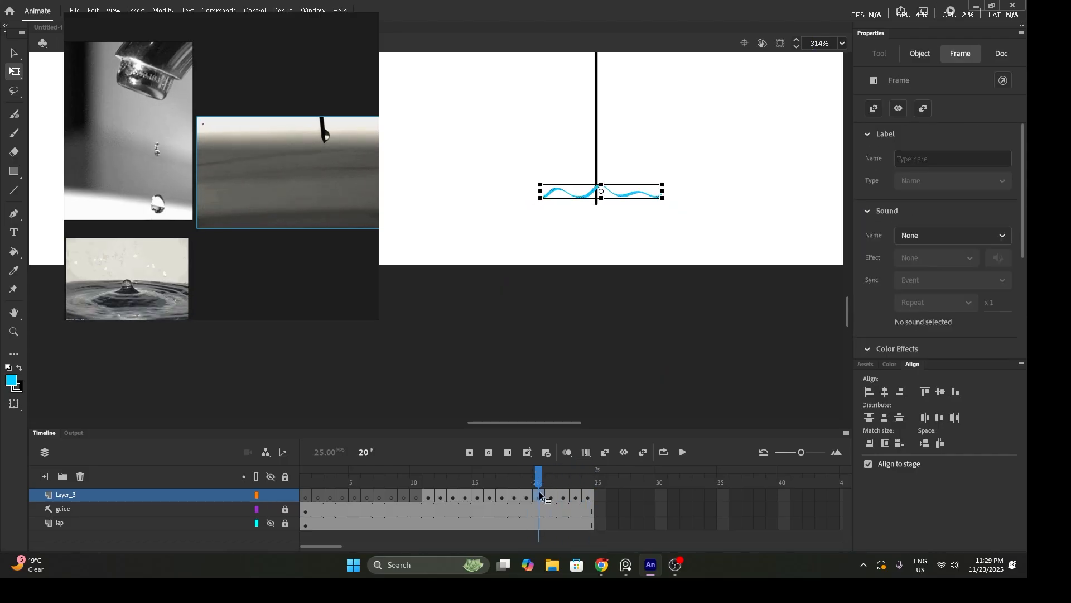
pyautogui.moveTo(628, 196); pyautogui.dragTo(625, 203)
# - Scrub back through the earlier frames and play the repositioned animation as a test movie
pyautogui.moveTo(538, 481); pyautogui.dragTo(391, 475)
pyautogui.hotkey('ctrl', 'Return')
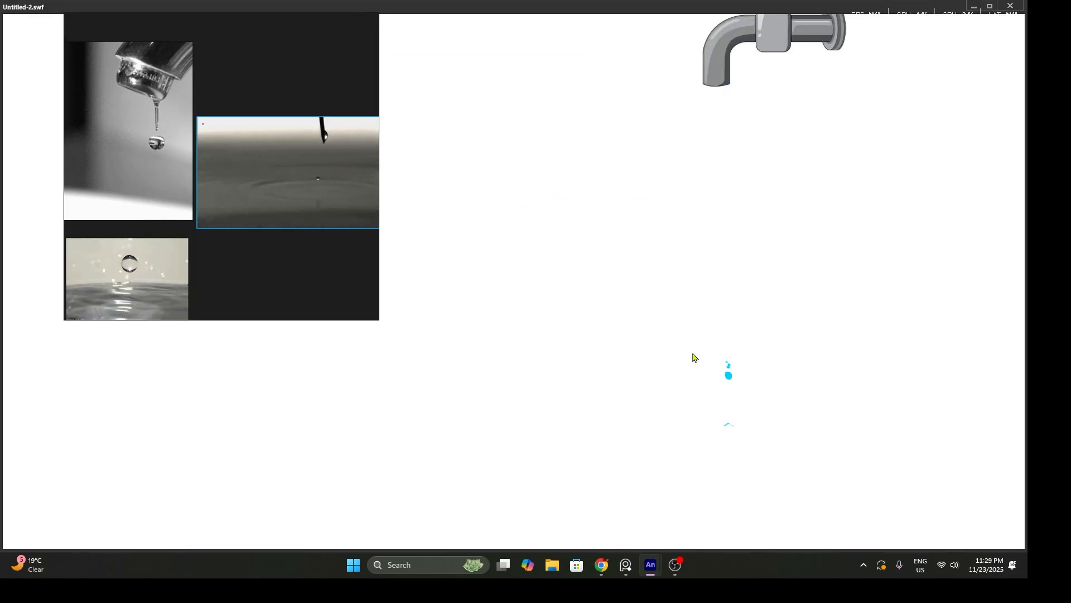